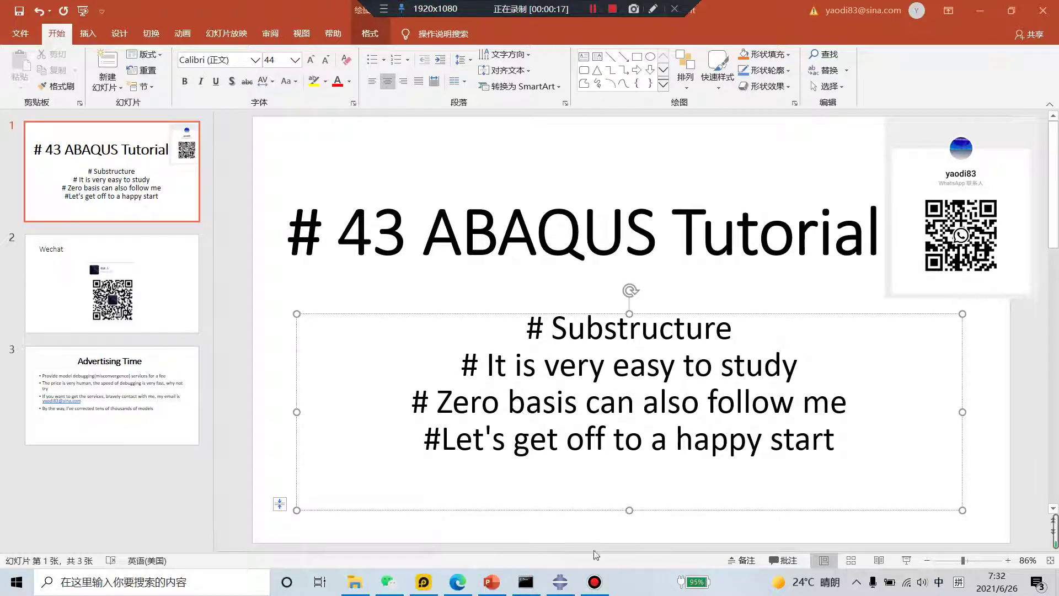
- Open the Set Work Directory browser and navigate into the E:\work folder
left_click(559, 582)
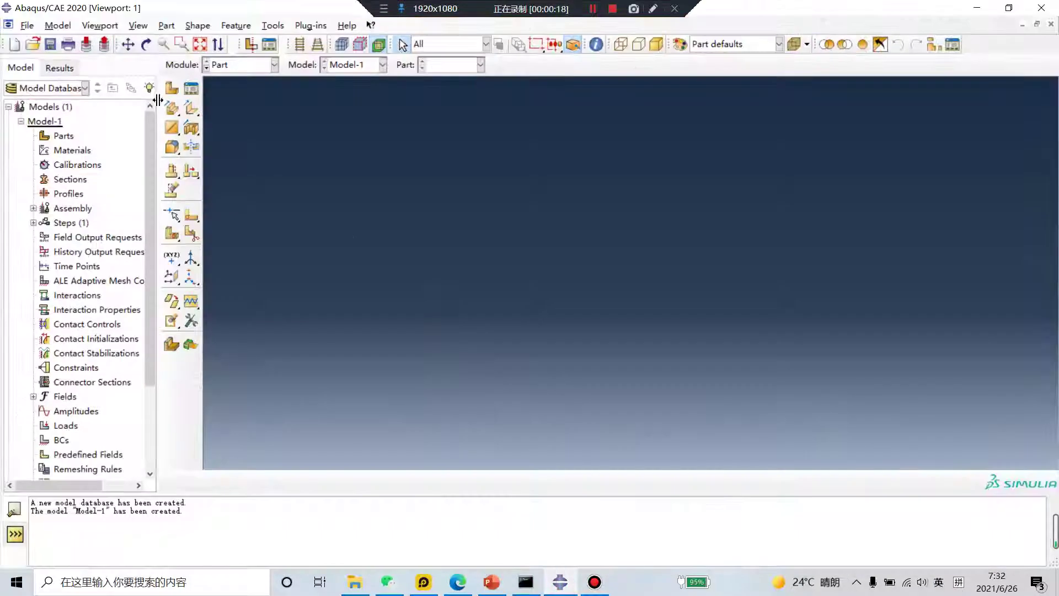
left_click(26, 25)
left_click(83, 103)
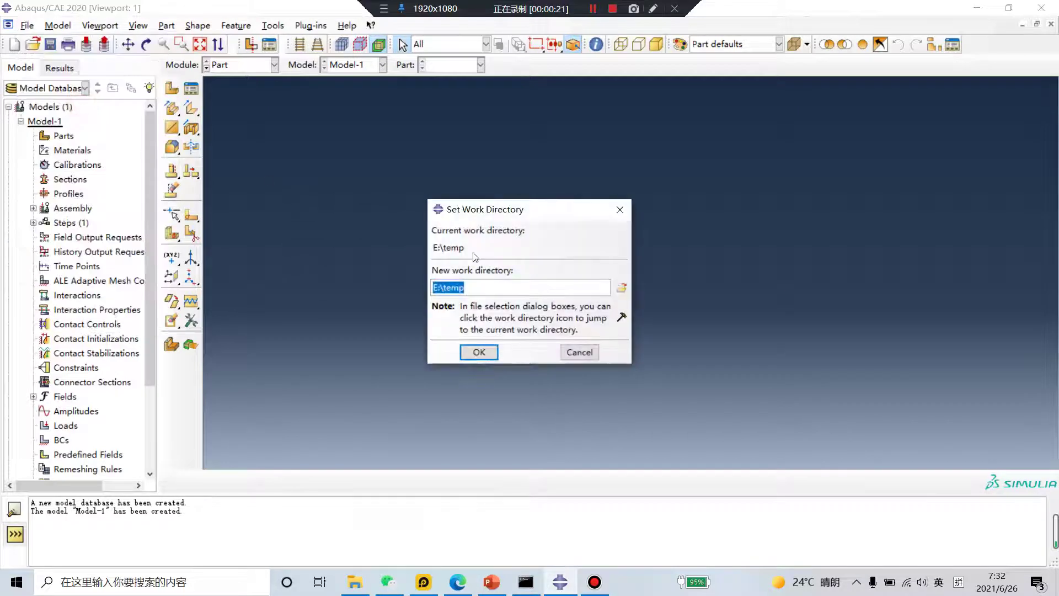
left_click(622, 287)
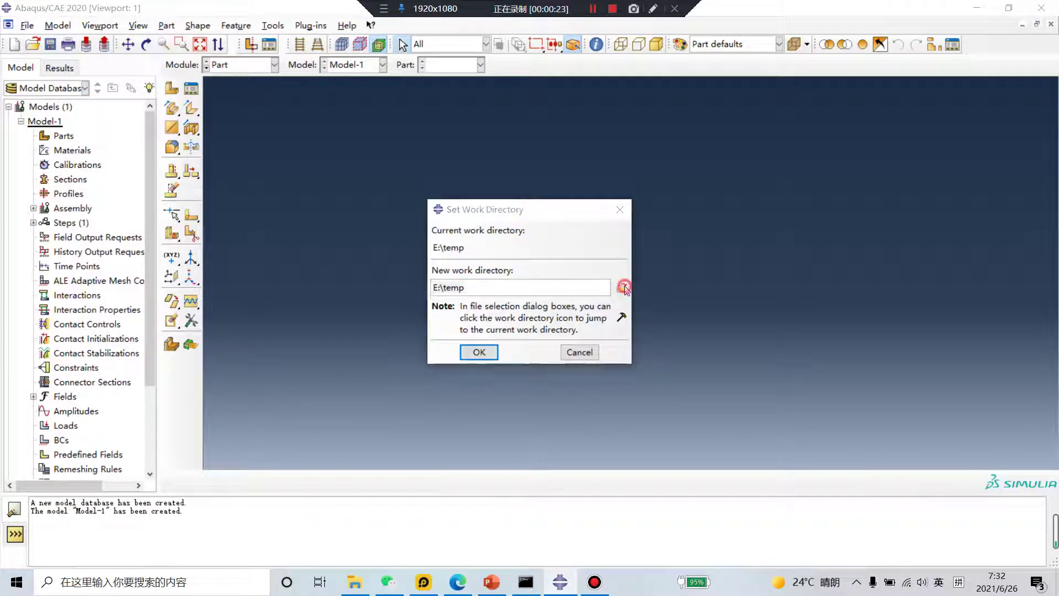
left_click(525, 202)
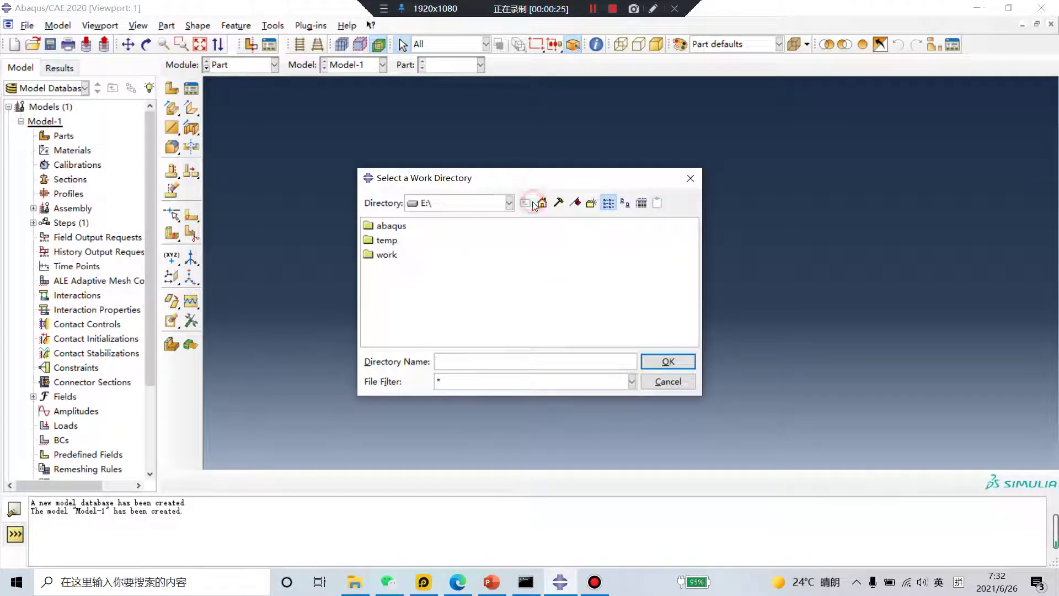
double_click(380, 254)
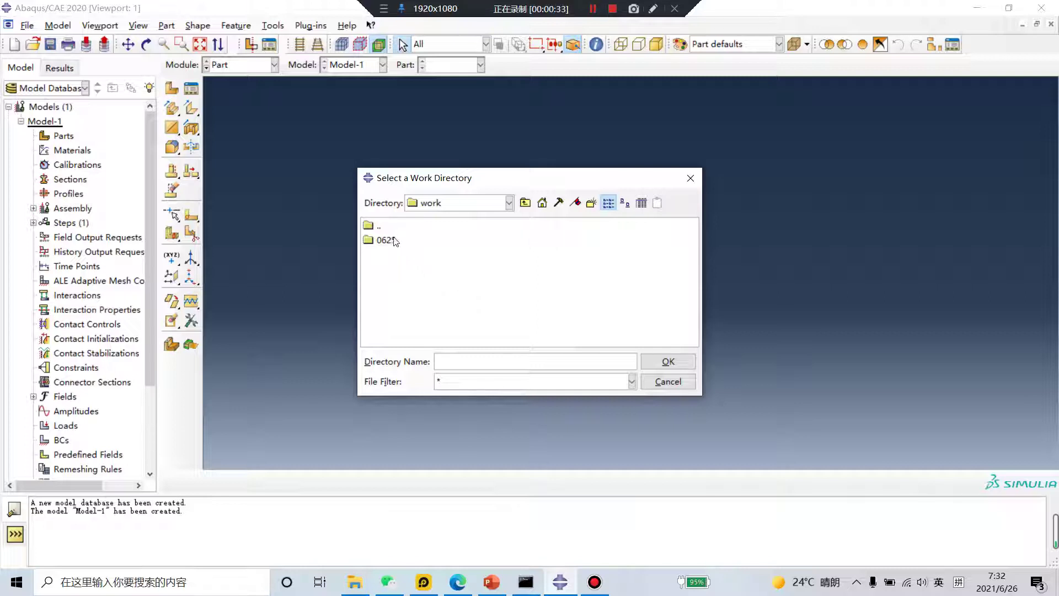
left_click(525, 203)
left_click(388, 255)
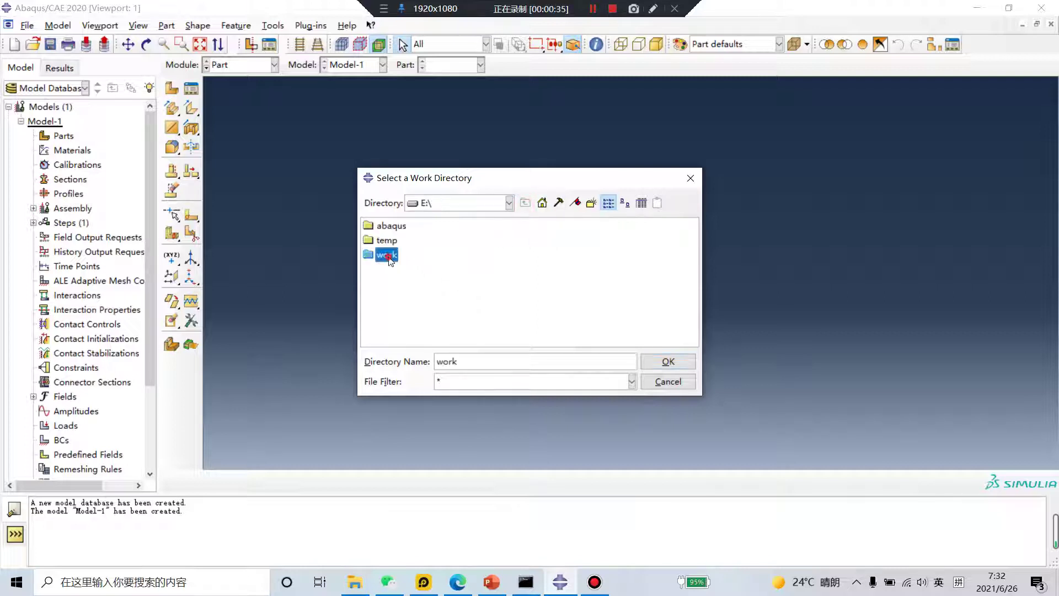
double_click(389, 256)
- Create folder 6 inside work, then folder 0625 inside 6
right_click(381, 266)
left_click(433, 369)
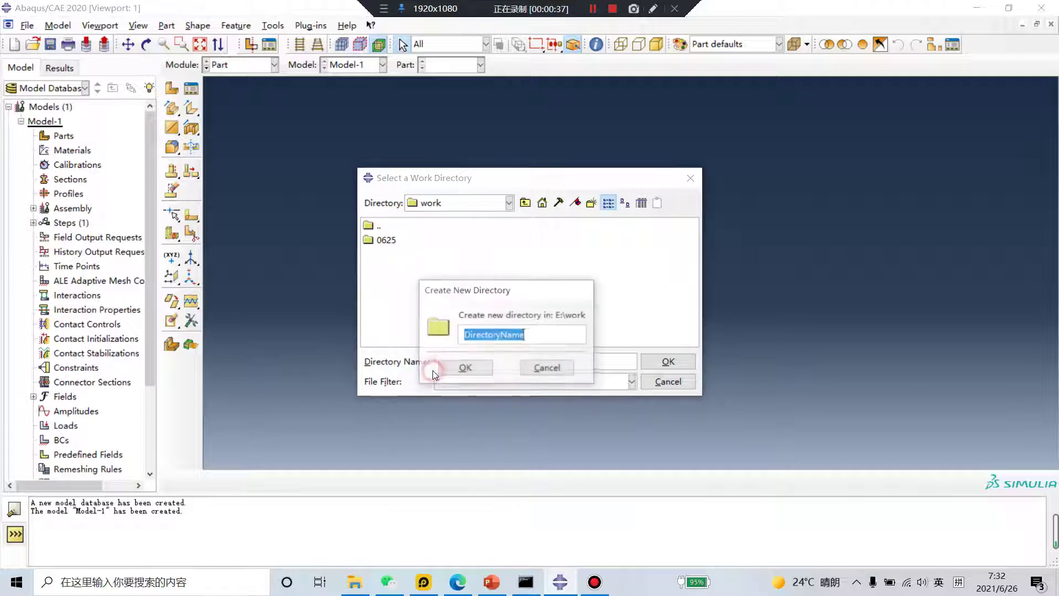
type("6")
key("Return")
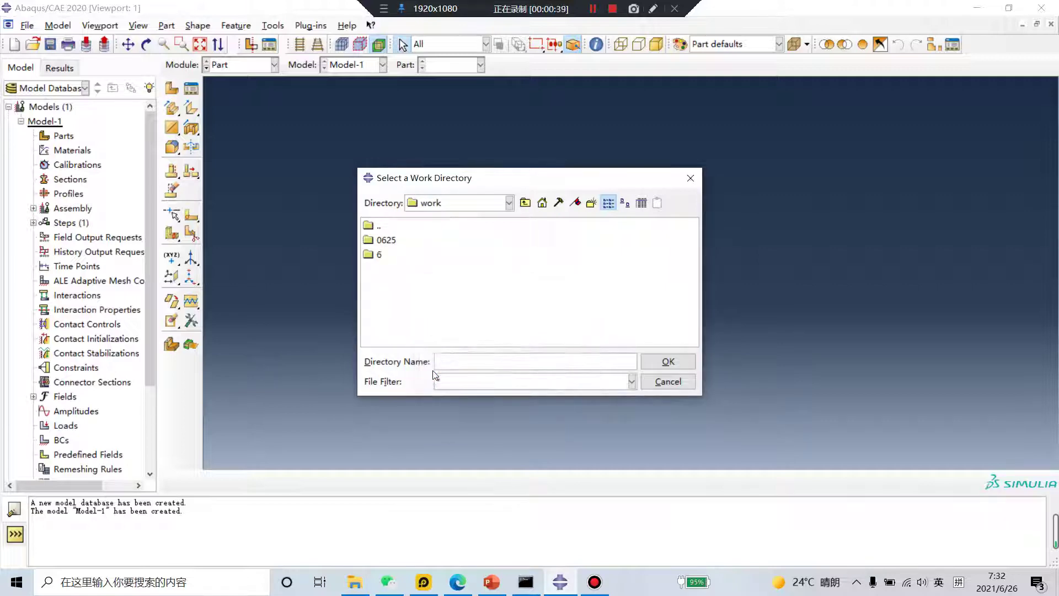
double_click(374, 255)
right_click(379, 276)
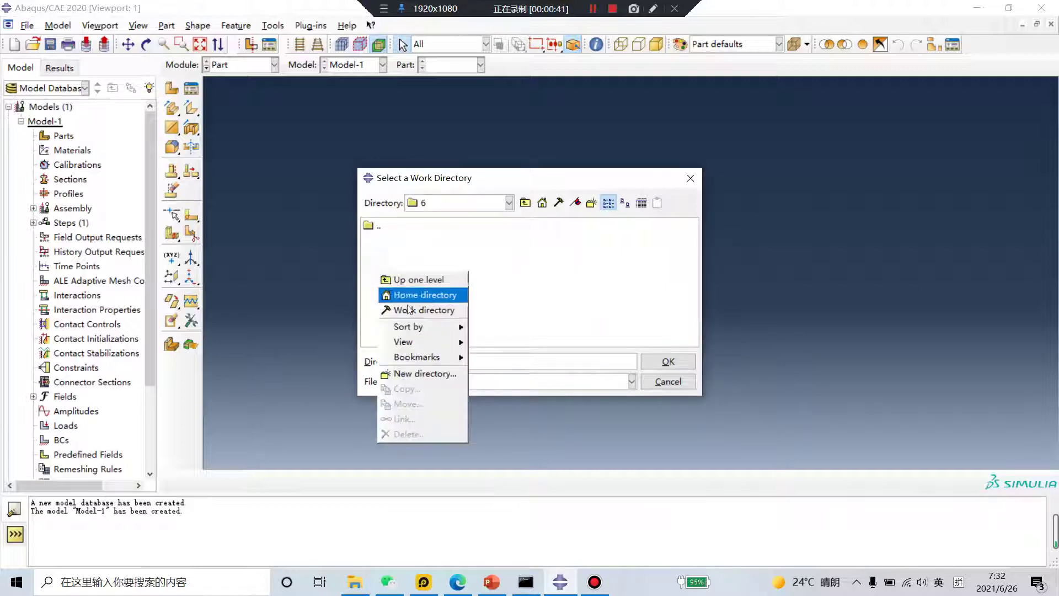
left_click(420, 371)
type("0625")
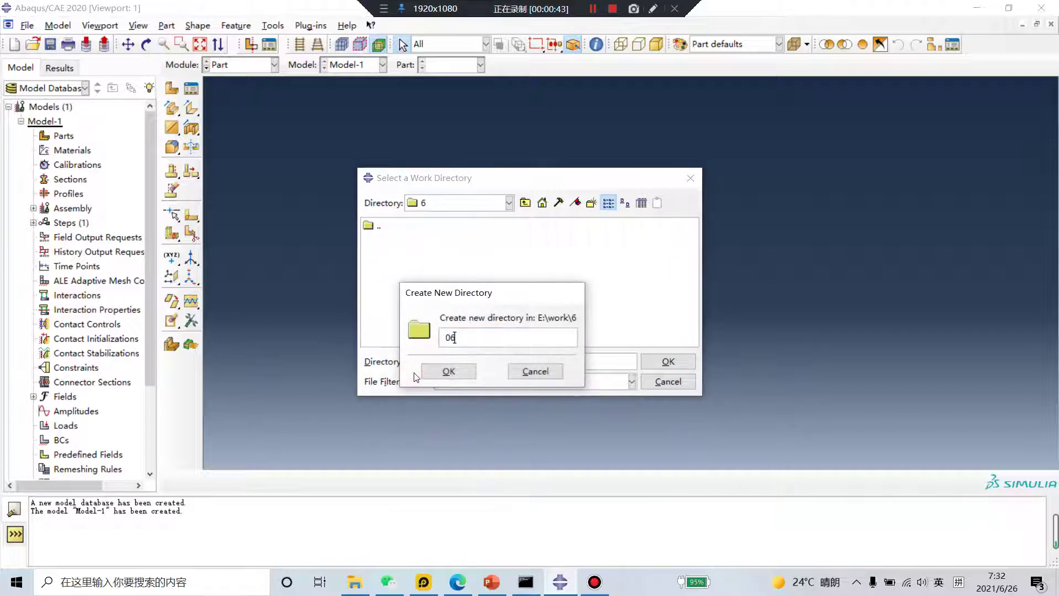
left_click(430, 373)
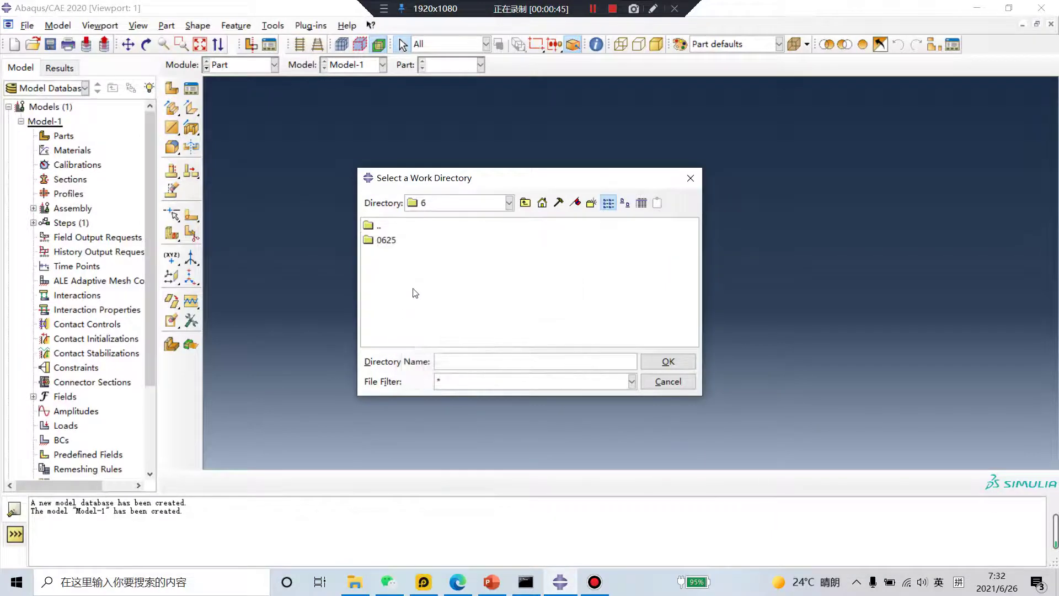
left_click(386, 240)
double_click(388, 248)
- Create folder 1 inside 0625 and apply E:/work/6/0625/1 as the work directory
right_click(386, 243)
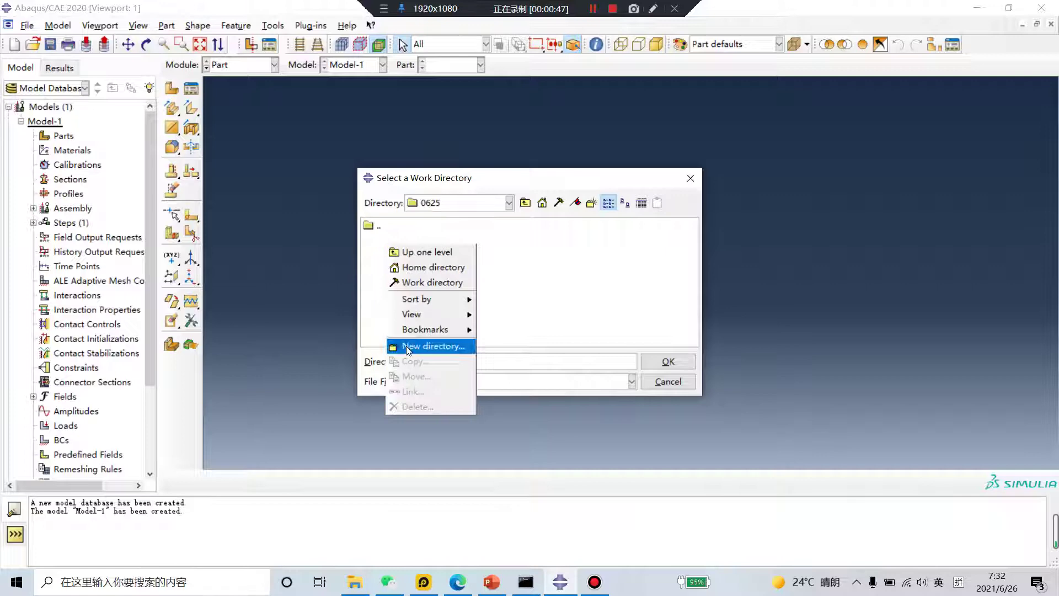
left_click(428, 345)
type("1")
key("Return")
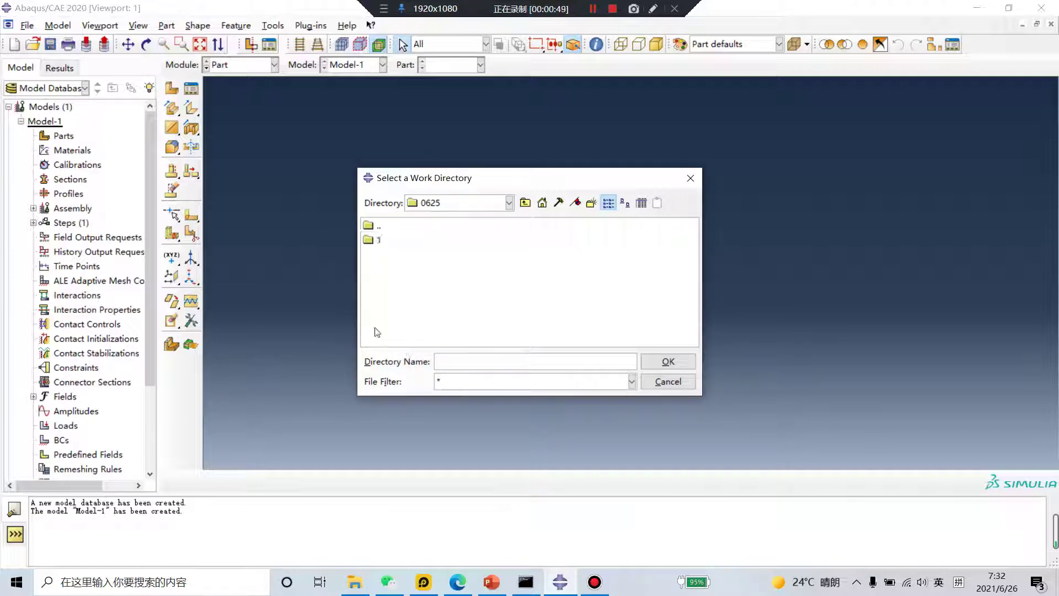
left_click(374, 241)
left_click(668, 362)
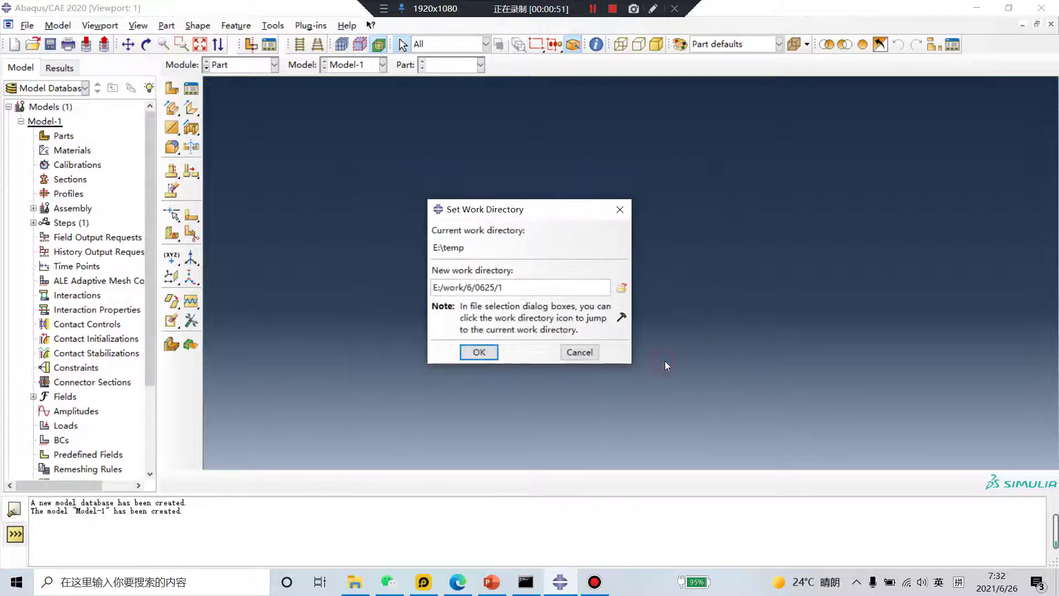
left_click(488, 353)
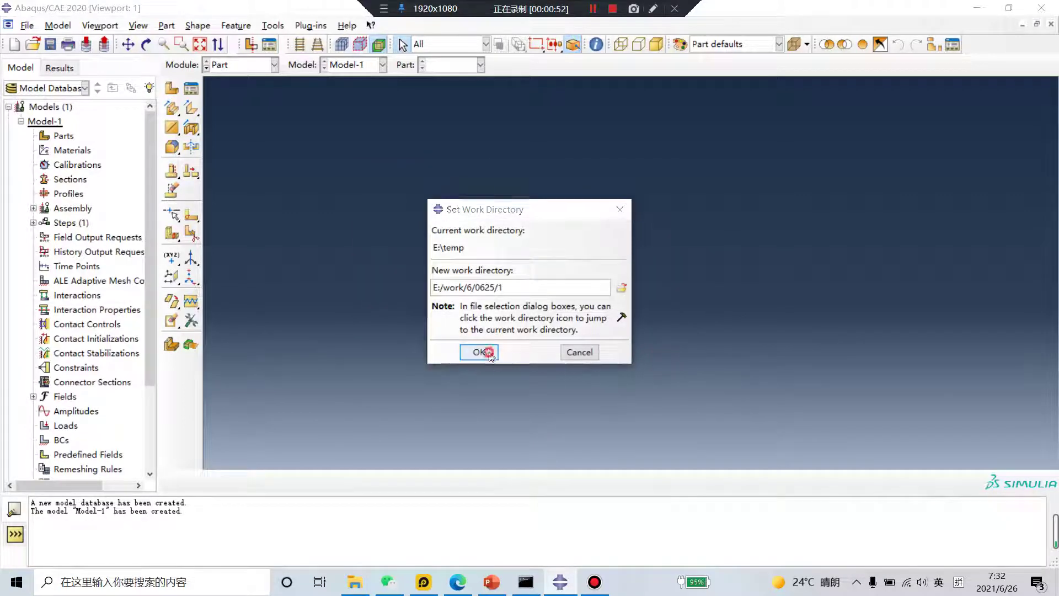
- Switch to PowerPoint showing the '# 43 ABAQUS Tutorial' title slide
left_click(491, 582)
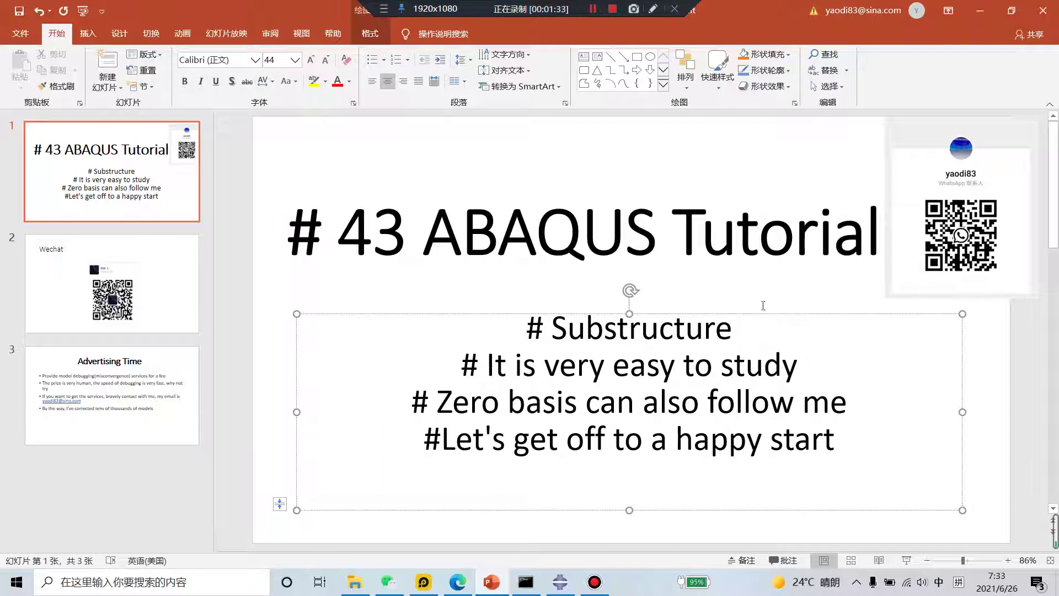
left_click(653, 8)
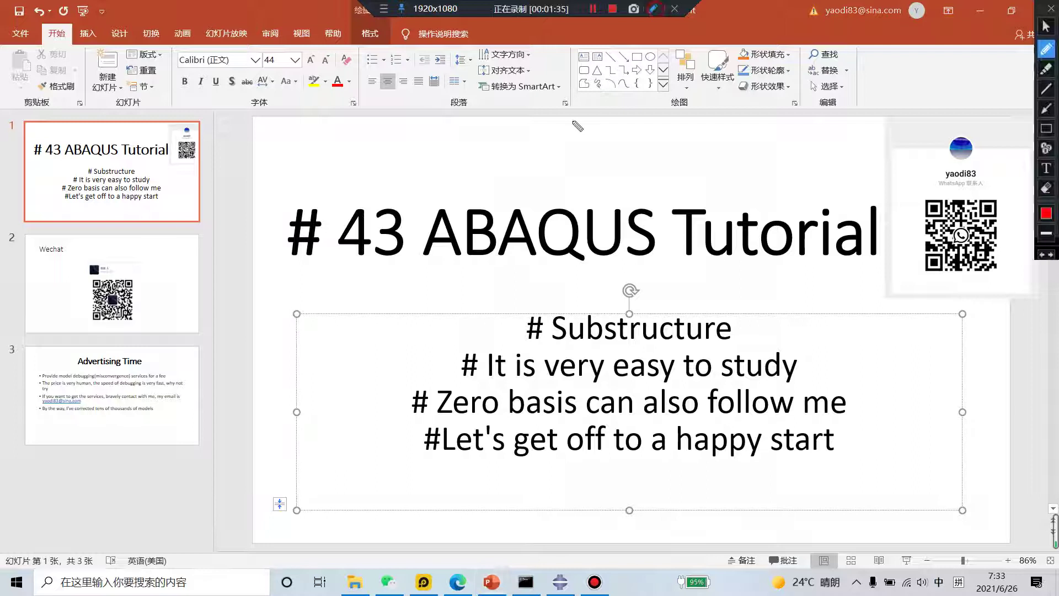
mouse_move(378, 206)
left_mouse_down()
mouse_move(443, 287)
mouse_move(617, 207)
mouse_move(748, 303)
mouse_move(449, 302)
left_mouse_up()
mouse_move(375, 206)
left_mouse_down()
mouse_move(337, 429)
mouse_move(357, 438)
mouse_move(396, 237)
left_mouse_up()
mouse_move(457, 293)
left_mouse_down()
mouse_move(461, 451)
mouse_move(498, 329)
mouse_move(495, 297)
left_mouse_up()
mouse_move(713, 305)
left_mouse_down()
mouse_move(694, 449)
mouse_move(703, 457)
mouse_move(740, 403)
mouse_move(742, 285)
left_mouse_up()
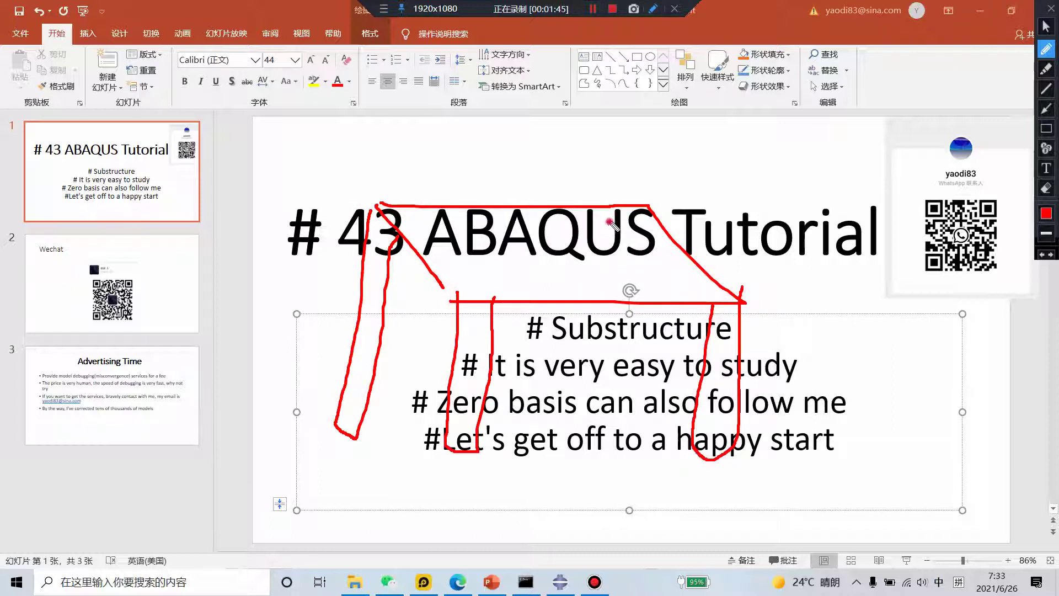
mouse_move(610, 222)
left_mouse_down()
mouse_move(614, 452)
mouse_move(638, 456)
mouse_move(657, 220)
left_mouse_up()
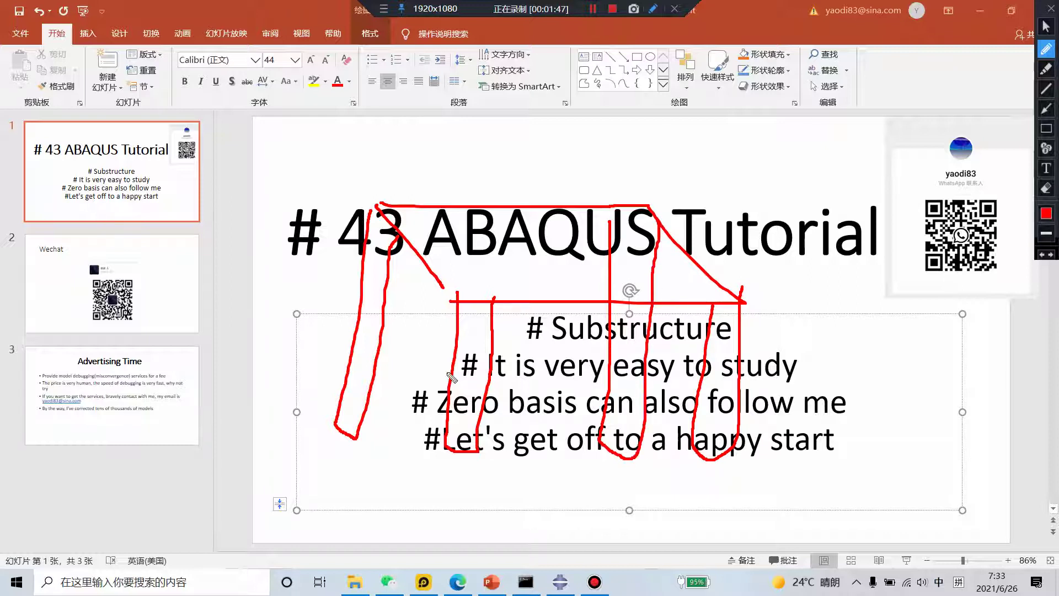
mouse_move(359, 381)
left_mouse_down()
mouse_move(501, 507)
mouse_move(785, 511)
mouse_move(692, 352)
mouse_move(380, 332)
mouse_move(312, 404)
mouse_move(365, 478)
mouse_move(433, 504)
left_mouse_up()
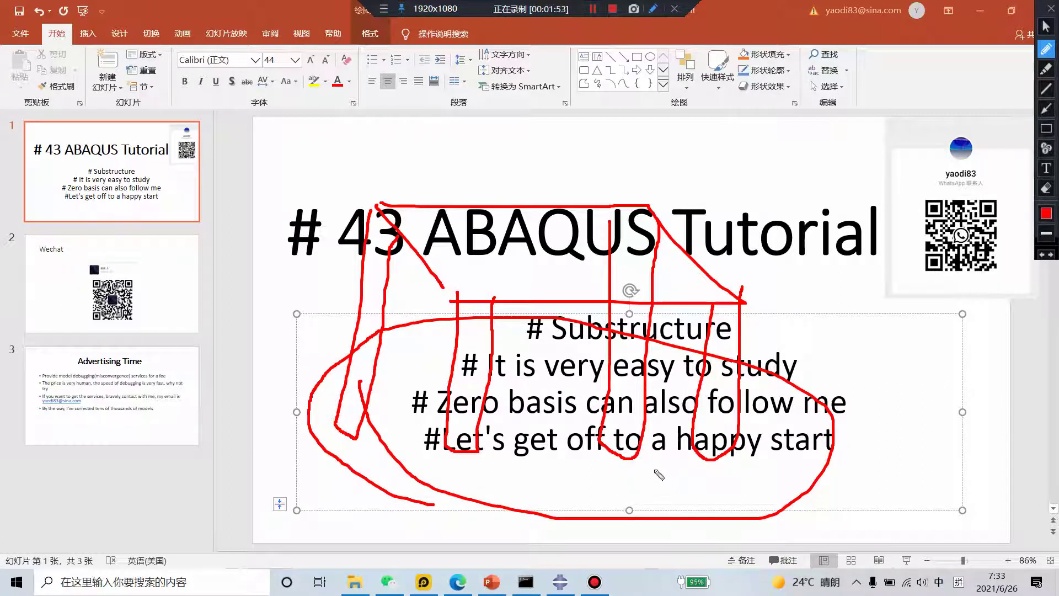
mouse_move(553, 339)
left_mouse_down()
mouse_move(790, 341)
mouse_move(608, 286)
mouse_move(520, 359)
mouse_move(545, 365)
left_mouse_up()
mouse_move(381, 220)
left_mouse_down()
mouse_move(441, 310)
mouse_move(584, 329)
mouse_move(734, 317)
mouse_move(667, 254)
mouse_move(519, 220)
mouse_move(396, 236)
left_mouse_up()
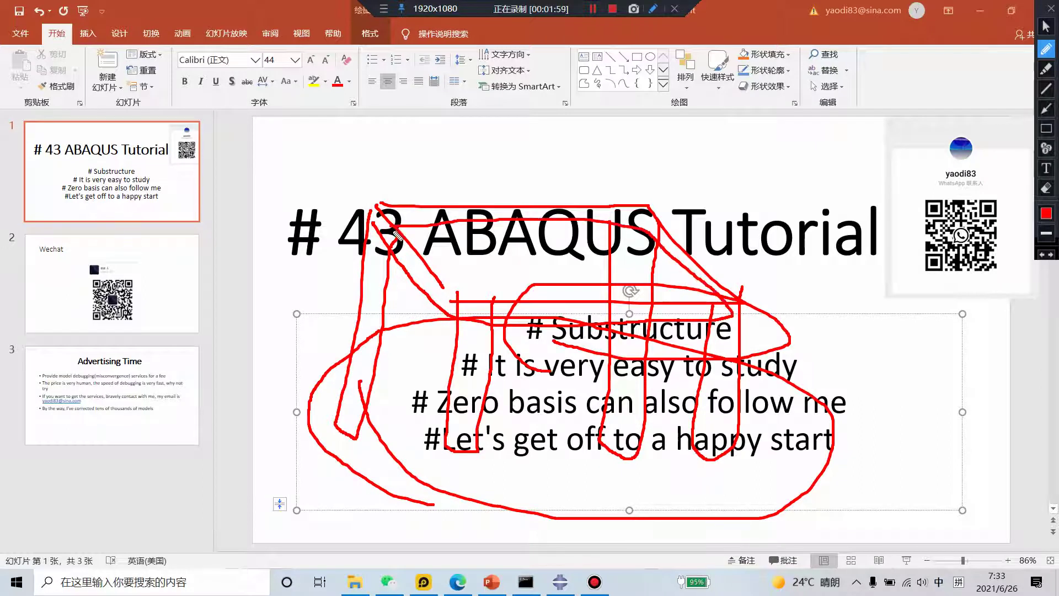
mouse_move(521, 168)
left_mouse_down()
mouse_move(508, 252)
mouse_move(500, 241)
mouse_move(506, 266)
mouse_move(544, 245)
left_mouse_up()
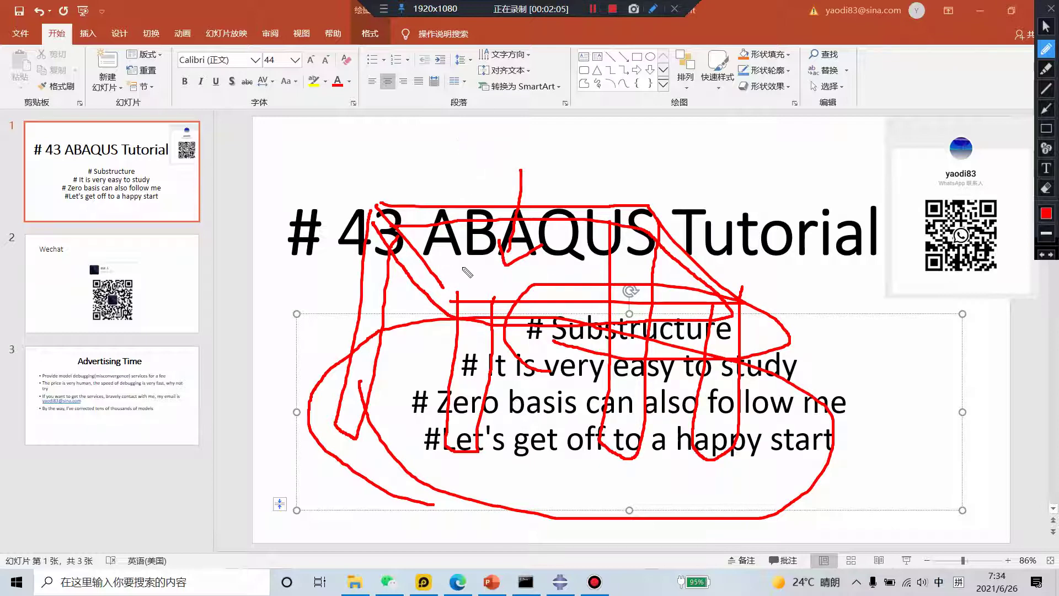
mouse_move(472, 166)
left_mouse_down()
mouse_move(475, 188)
mouse_move(471, 265)
left_mouse_up()
mouse_move(513, 331)
left_mouse_down()
mouse_move(640, 348)
mouse_move(692, 271)
mouse_move(522, 359)
mouse_move(583, 366)
left_mouse_up()
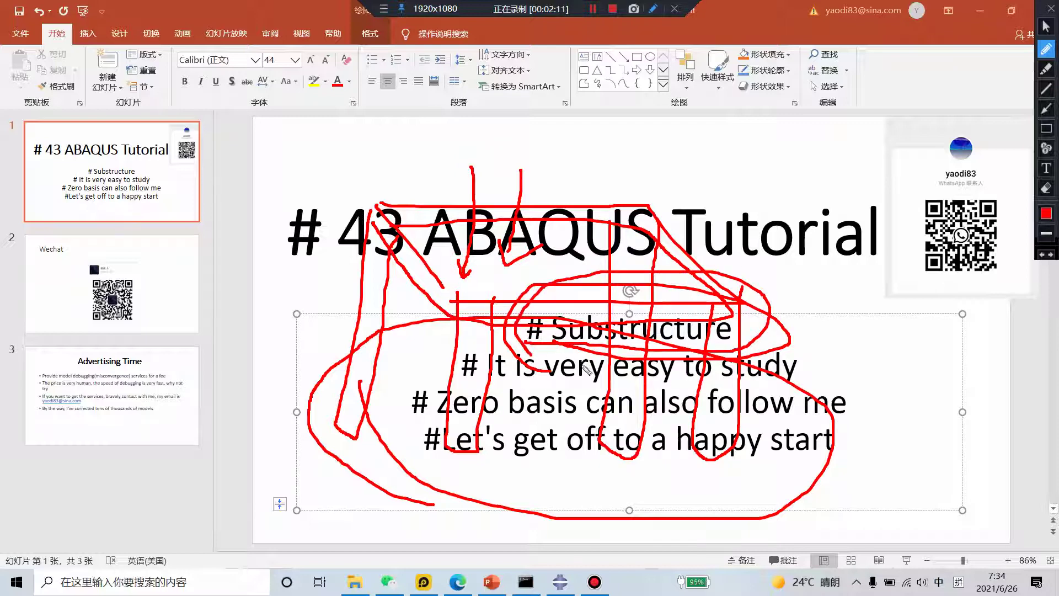
key("Escape")
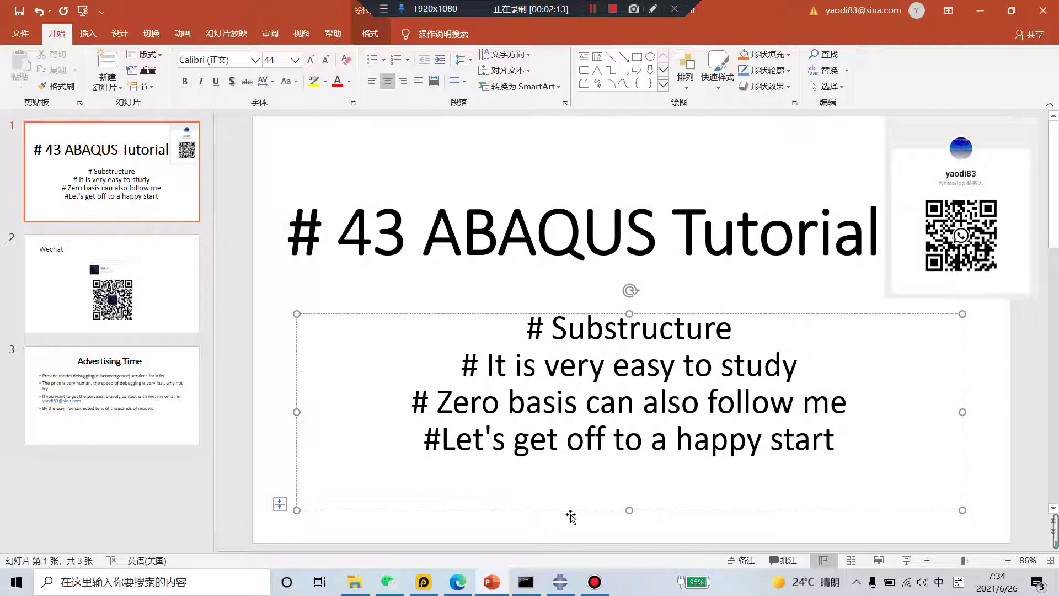
- Start a new part and sketch a 5 × 5 square from the origin
left_click(560, 582)
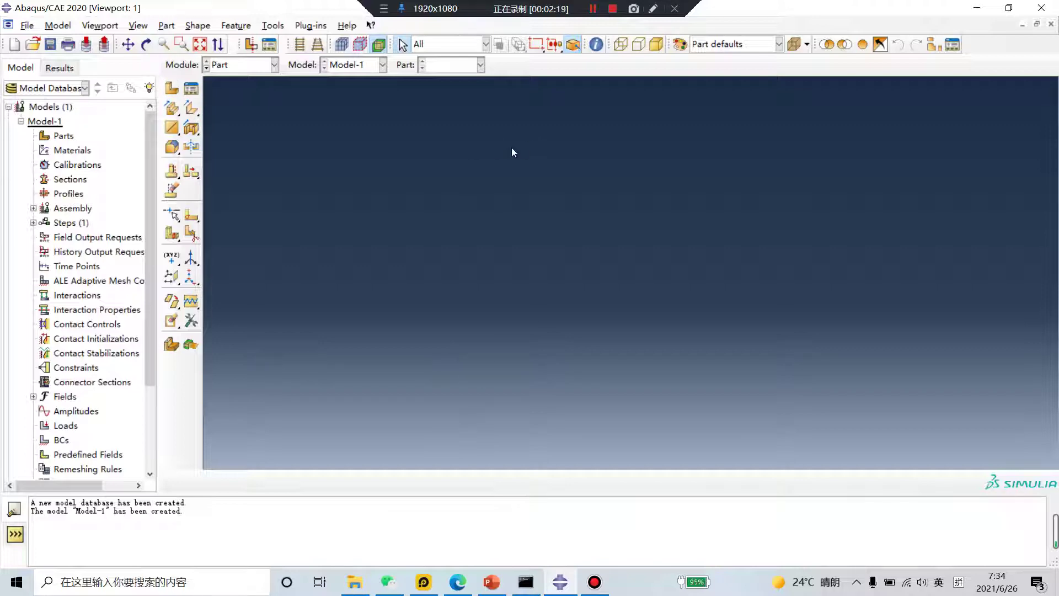
left_click(171, 88)
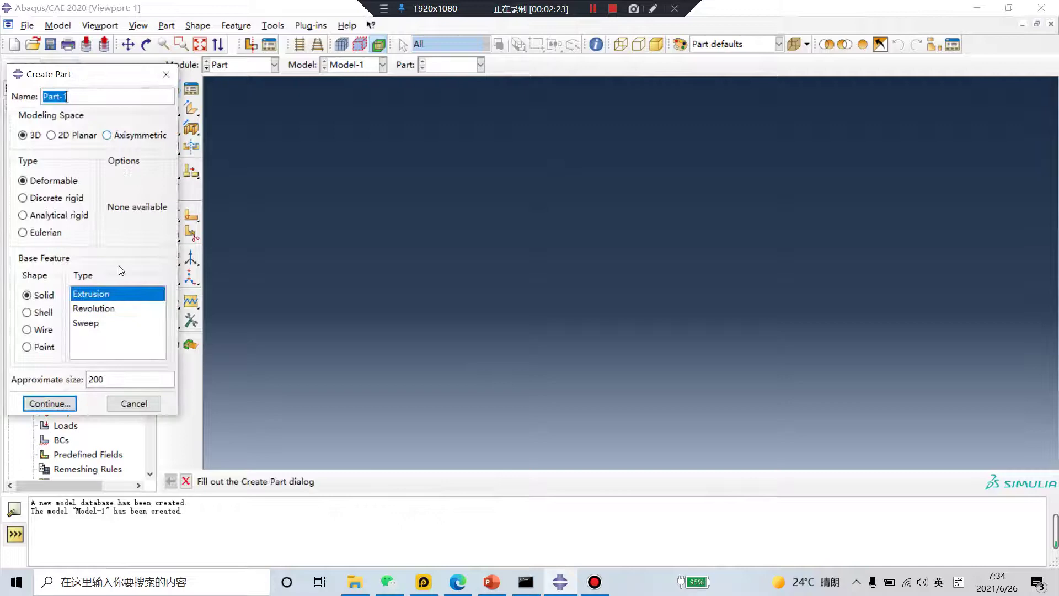
left_click(62, 404)
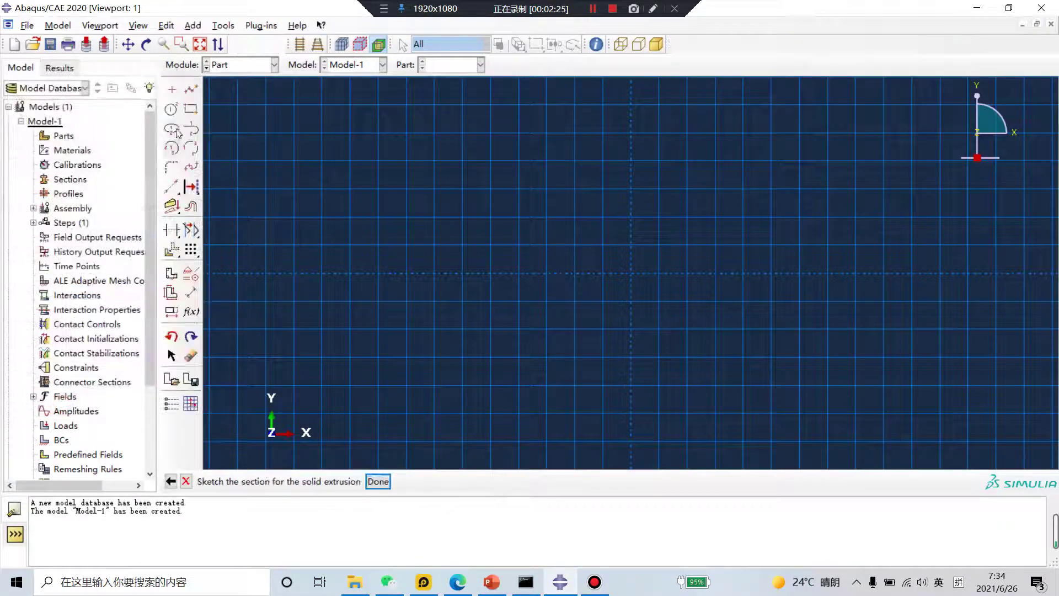
left_click(191, 109)
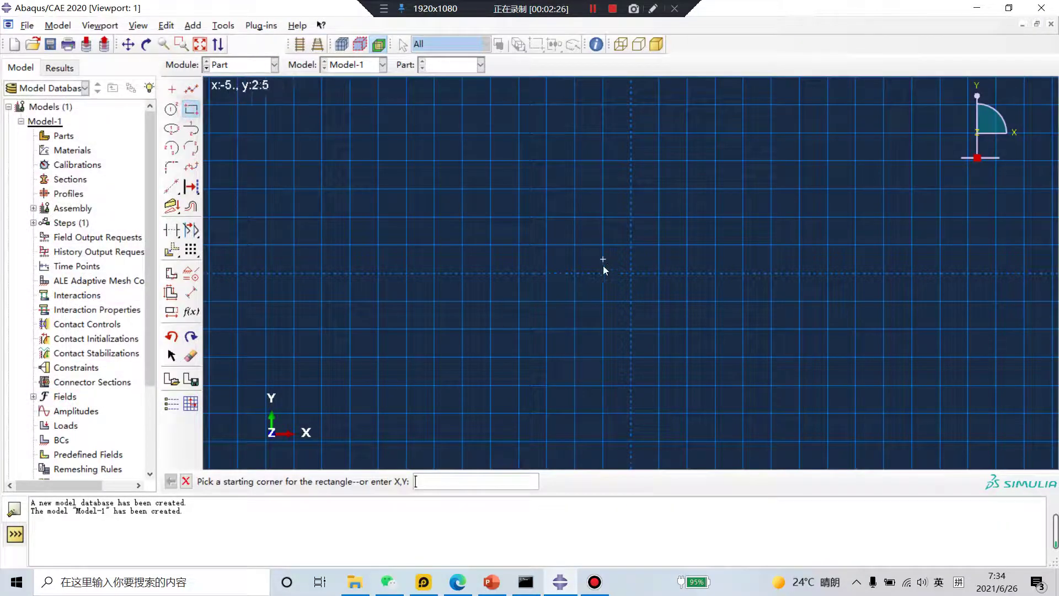
left_click(630, 274)
left_click(658, 246)
middle_click(511, 340)
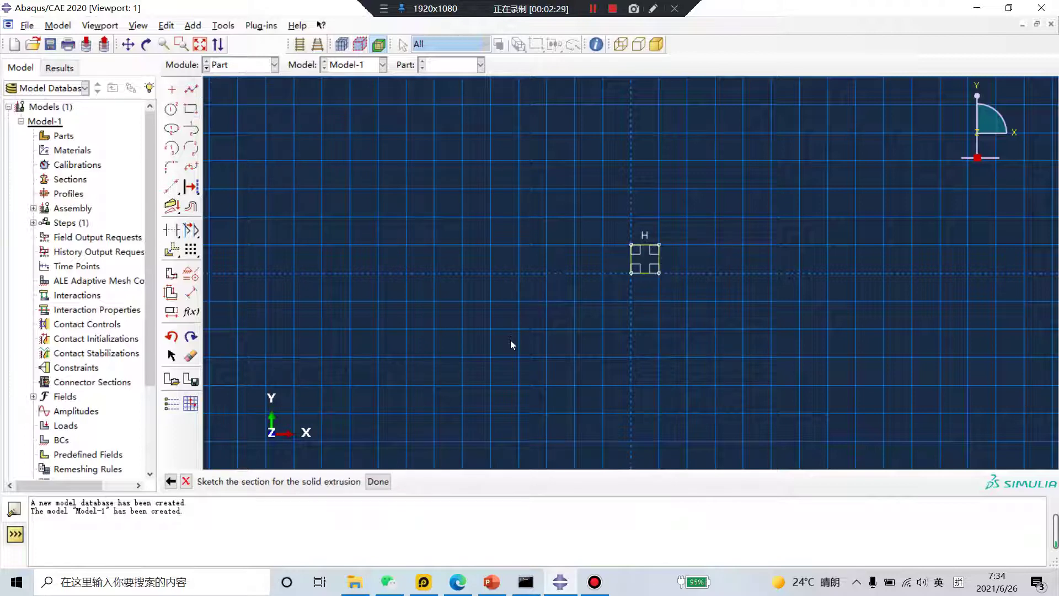
- Extrude the square profile to a depth of 30
middle_click(505, 337)
type("30")
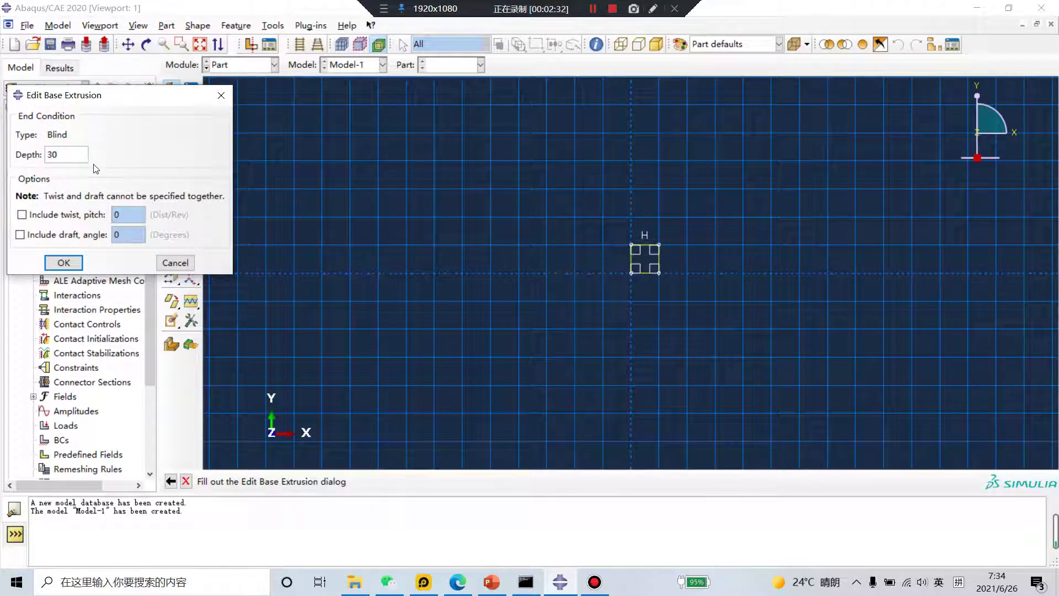
key("Return")
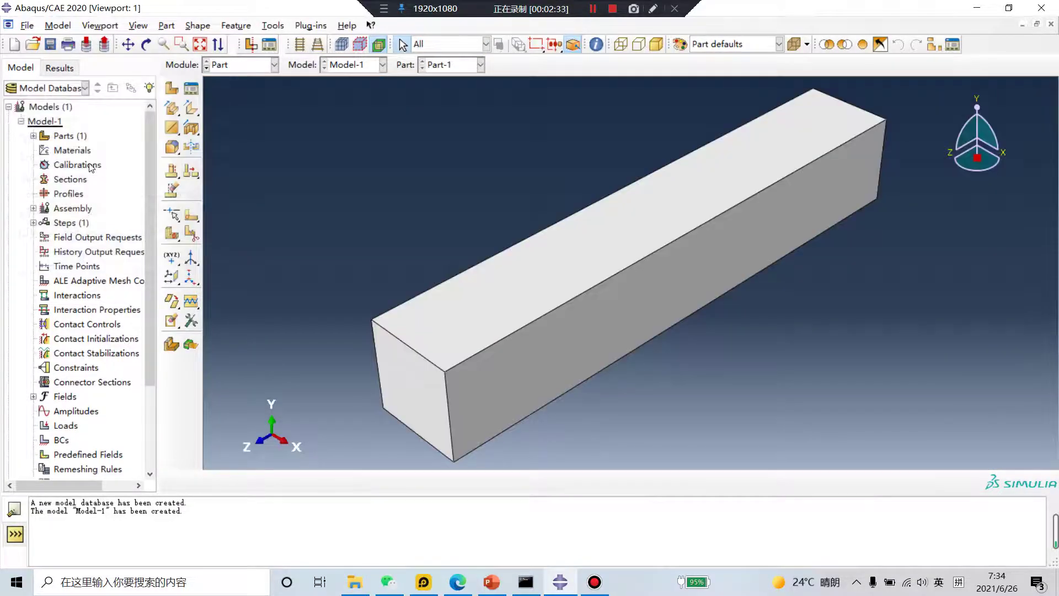
- Create Material-1 with elastic behaviour: Young's modulus 2e5, Poisson's ratio 0.3
left_click(241, 65)
left_click(227, 97)
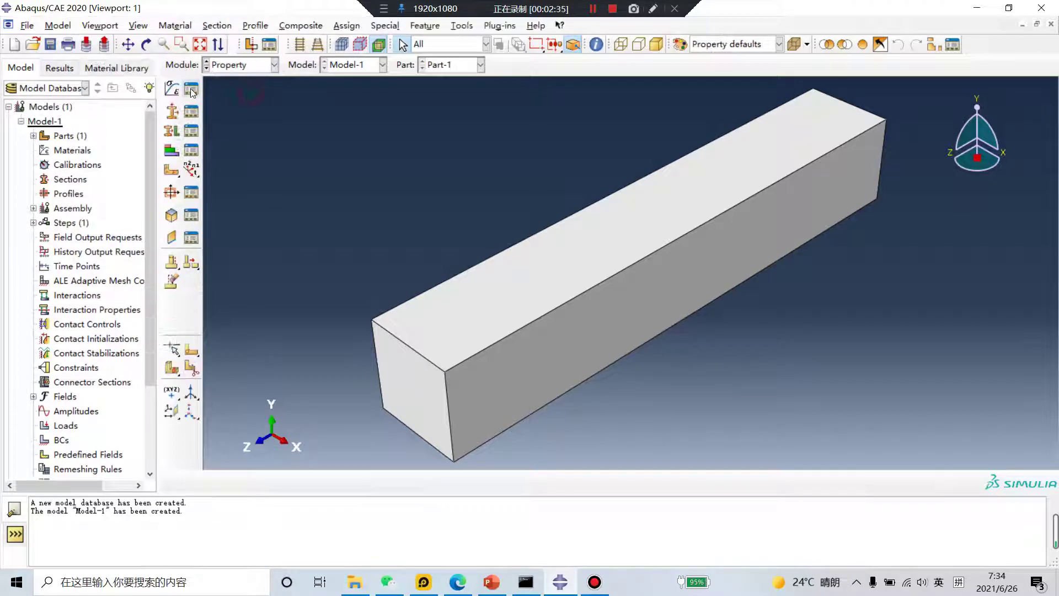
left_click(172, 88)
left_click(85, 243)
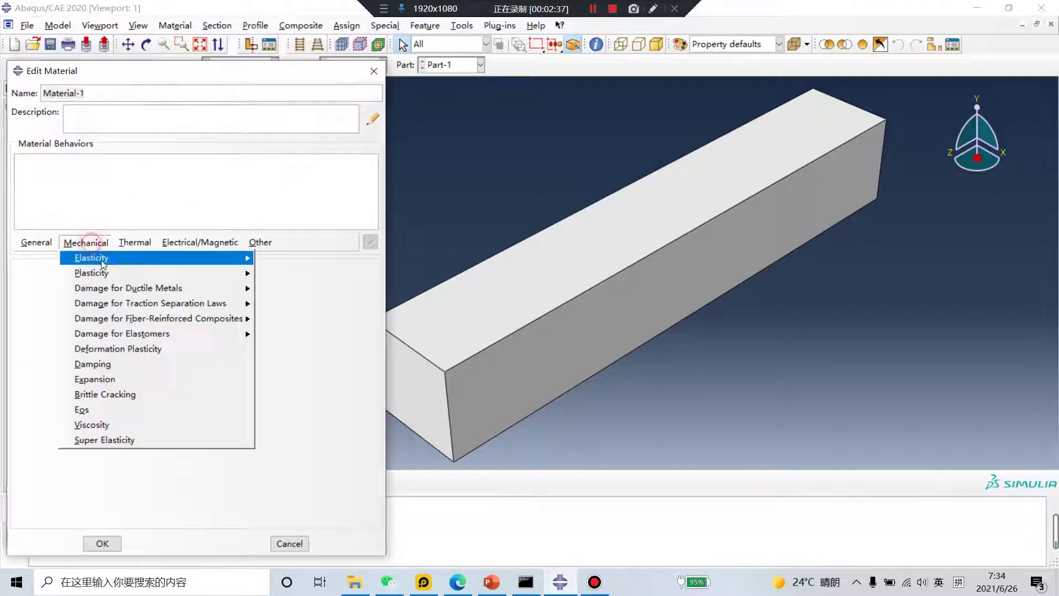
left_click(273, 256)
left_click(70, 450)
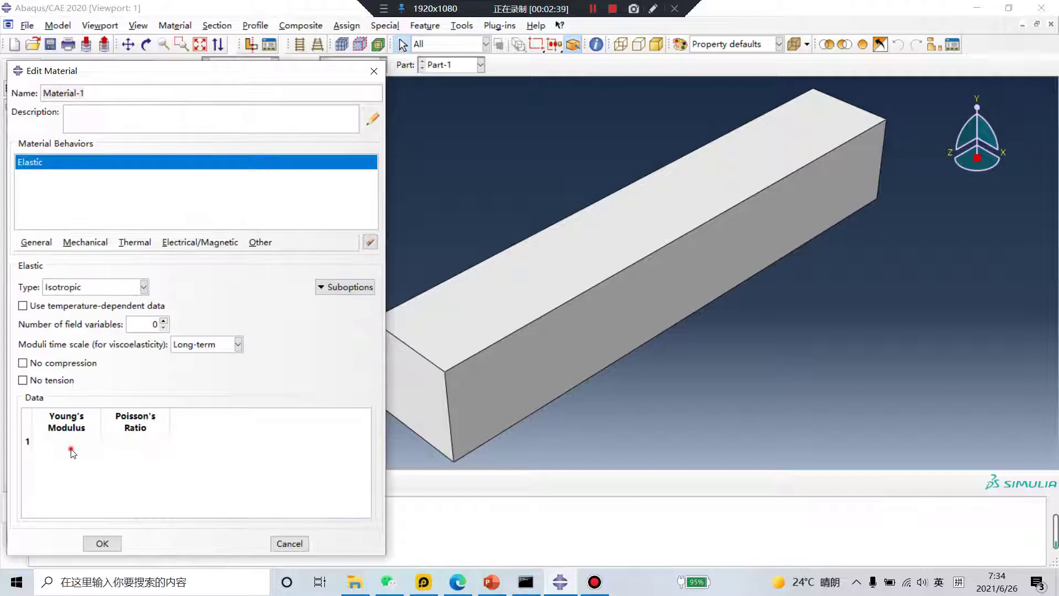
left_click(80, 451)
left_click(132, 443)
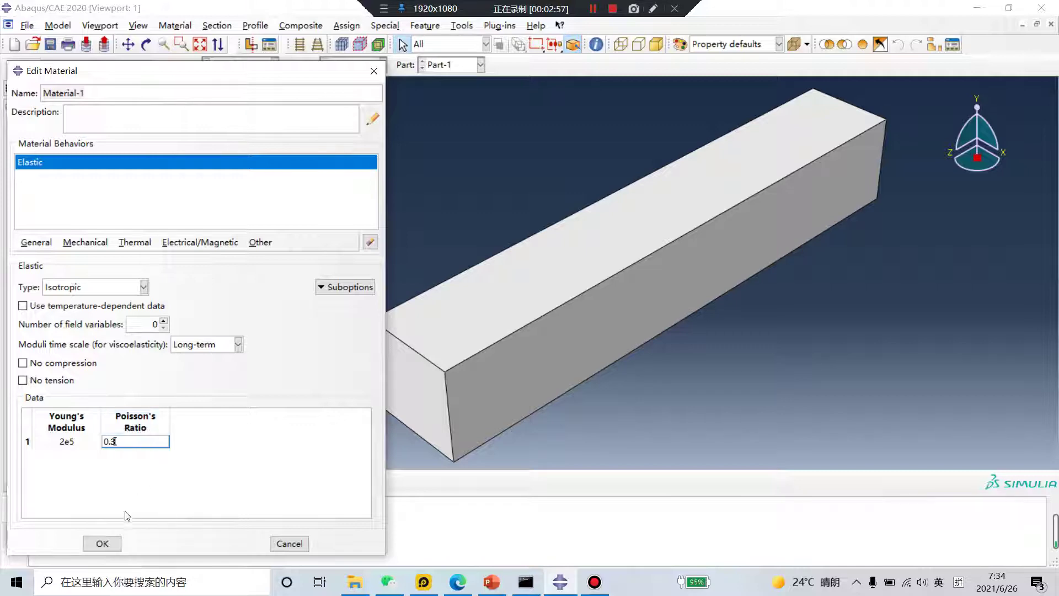
left_click(103, 544)
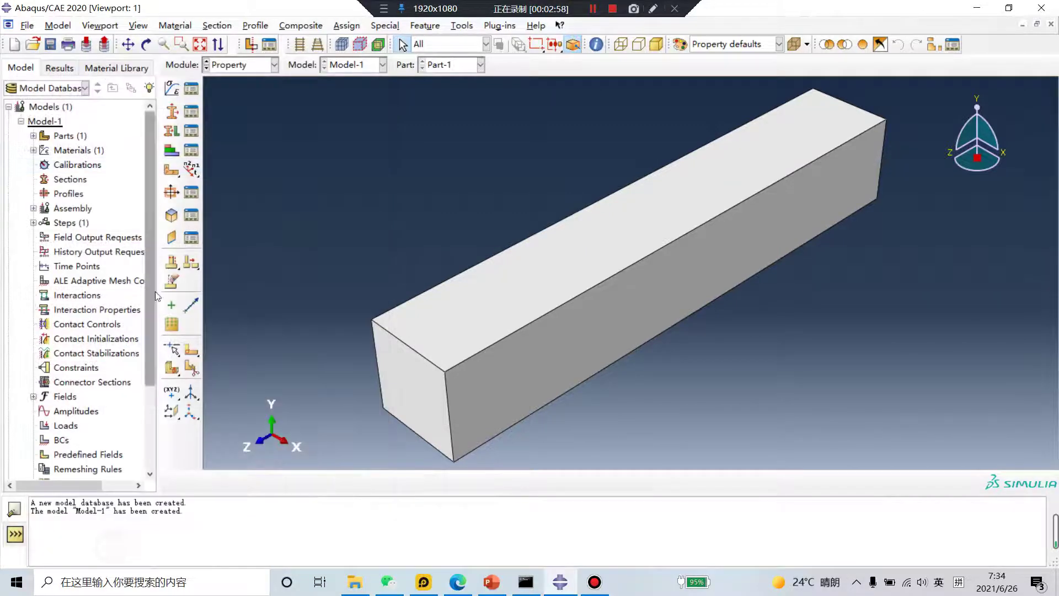
- Create solid homogeneous Section-1 using Material-1 and assign it to the whole bar
left_click(172, 112)
left_click(61, 324)
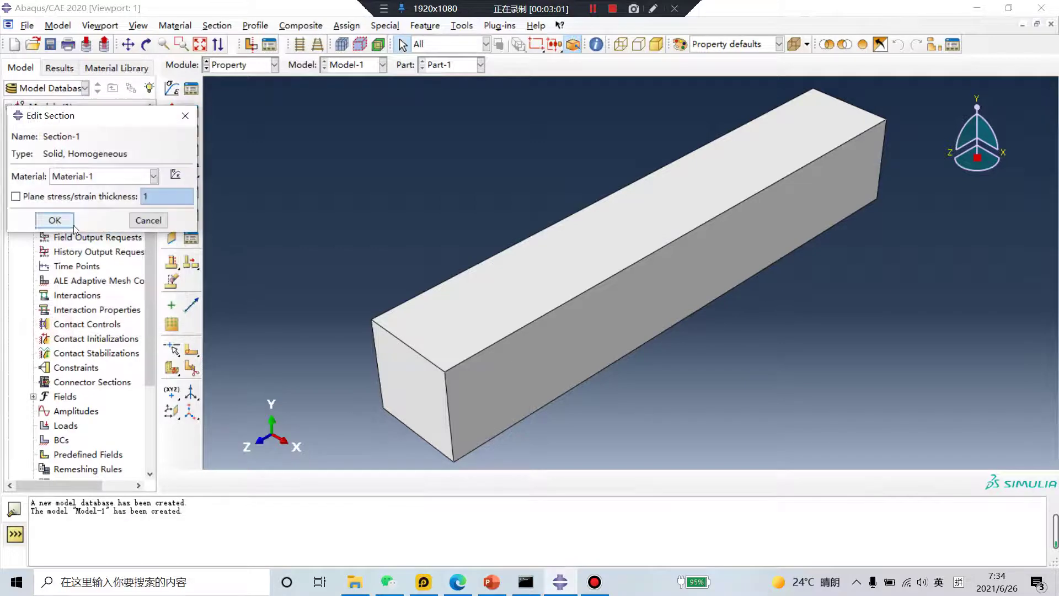
left_click(55, 218)
left_click(172, 131)
left_click_drag(408, 200, 733, 378)
left_click(521, 481)
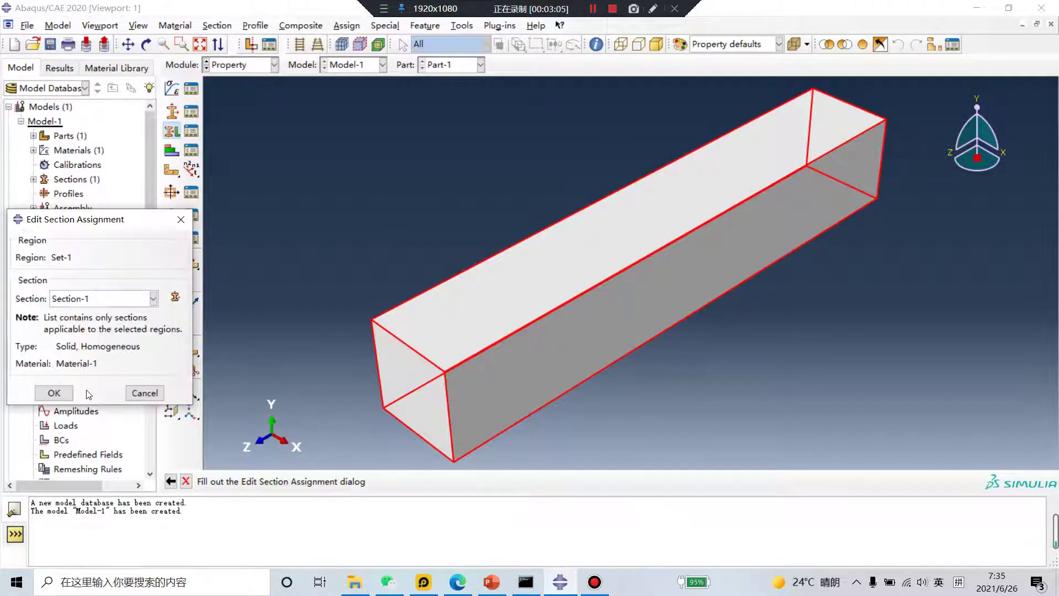
left_click(54, 391)
- Switch to the Assembly module to instance Part-1
left_click(240, 65)
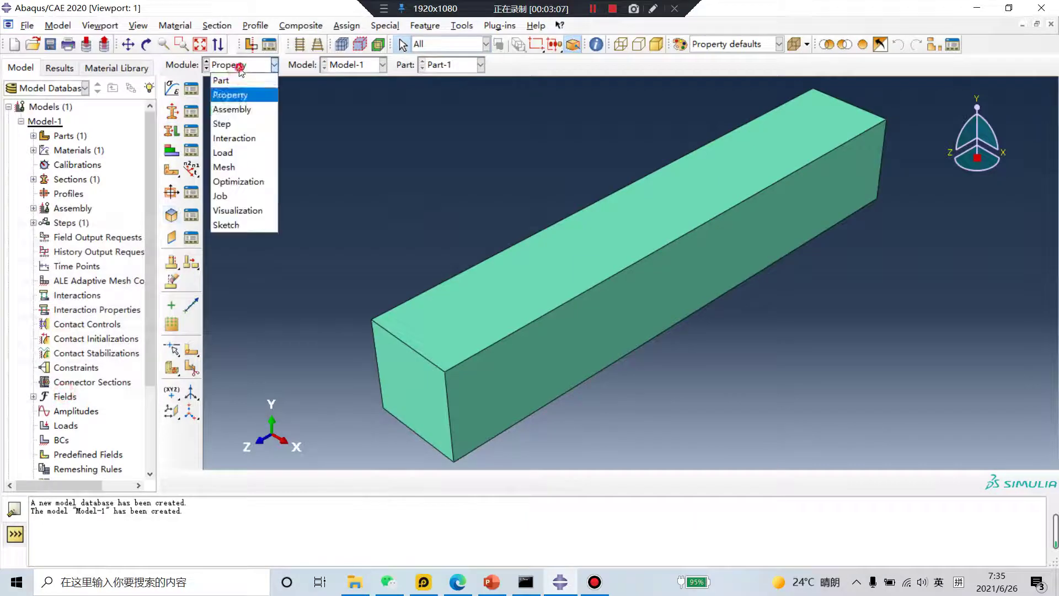
left_click(235, 109)
left_click(172, 88)
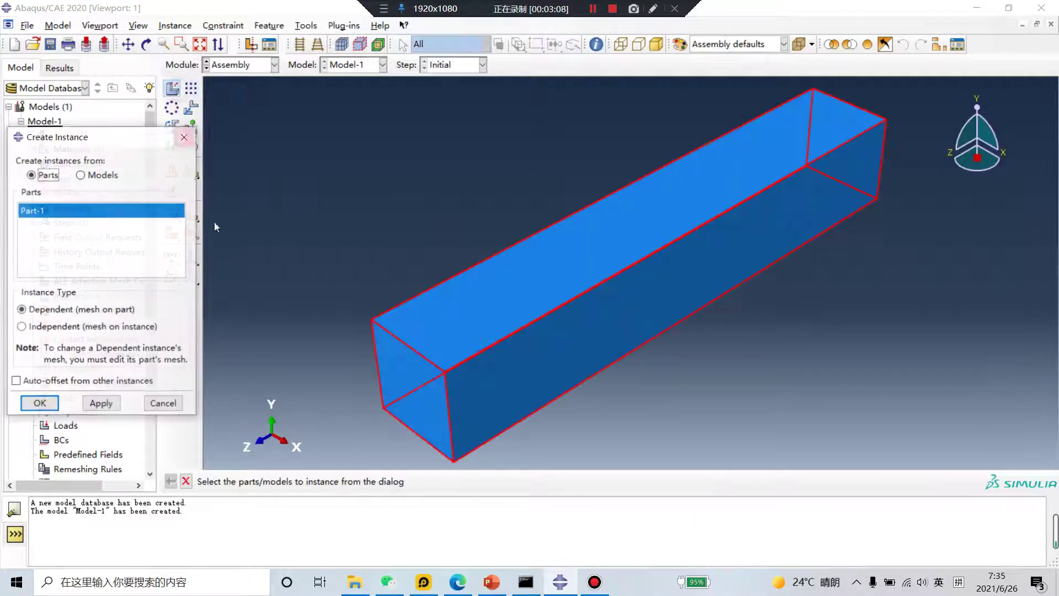
- Confirm the Part-1 instance and move to the Step module
left_click(39, 404)
left_click(245, 66)
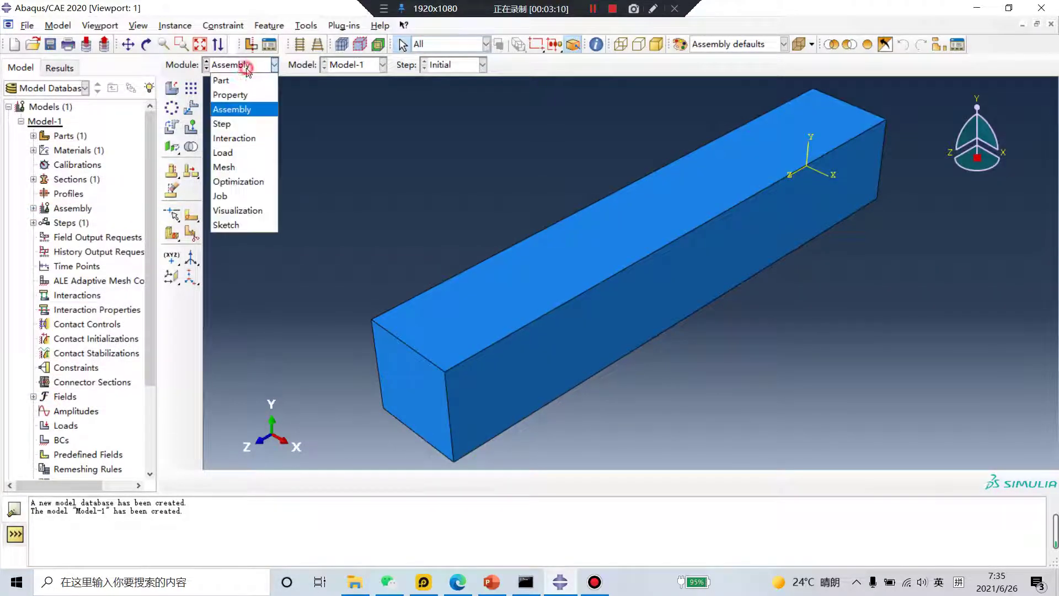
left_click(233, 125)
- Create Step-1 as a linear perturbation substructure generation step with identifier Z101
left_click(172, 88)
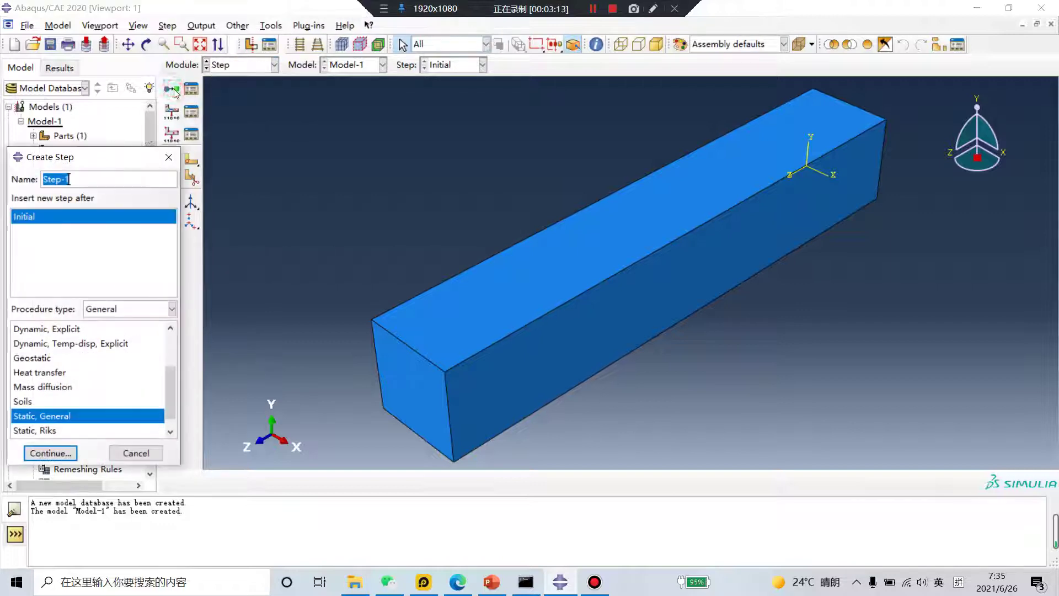
left_click_drag(123, 166, 331, 104)
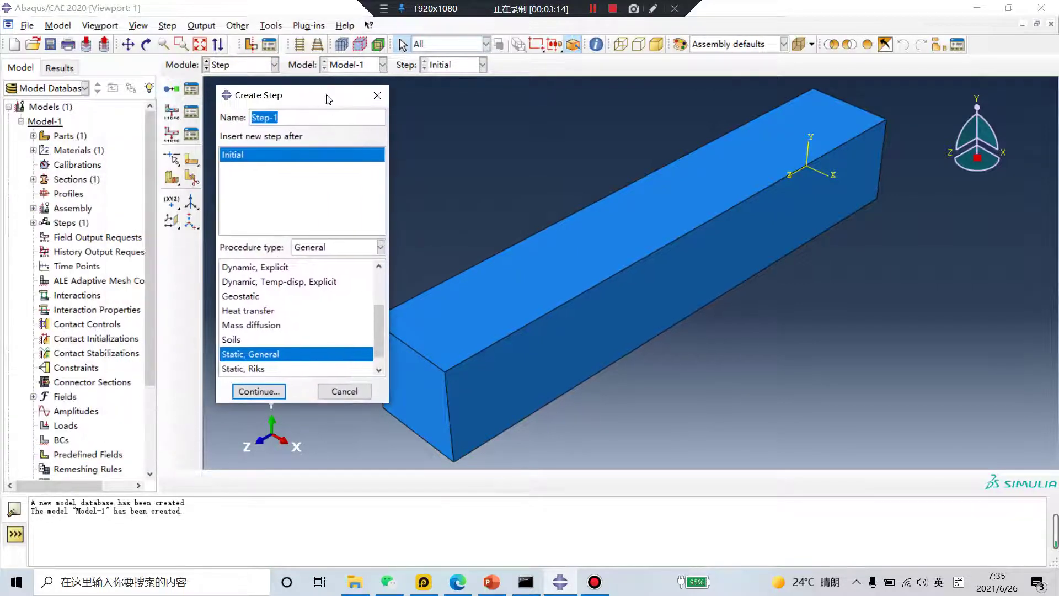
left_click(347, 249)
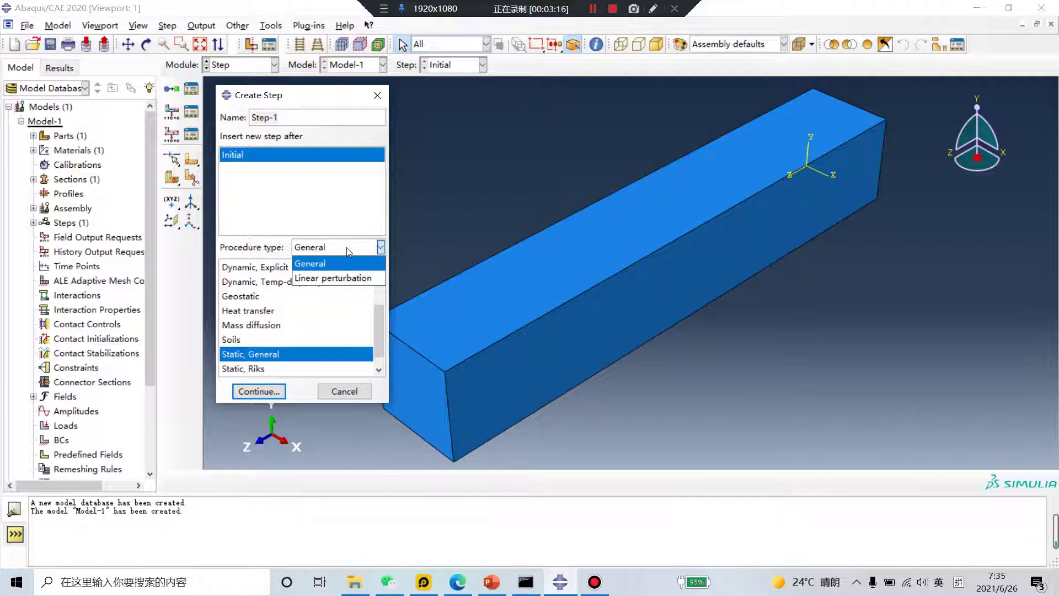
left_click(313, 282)
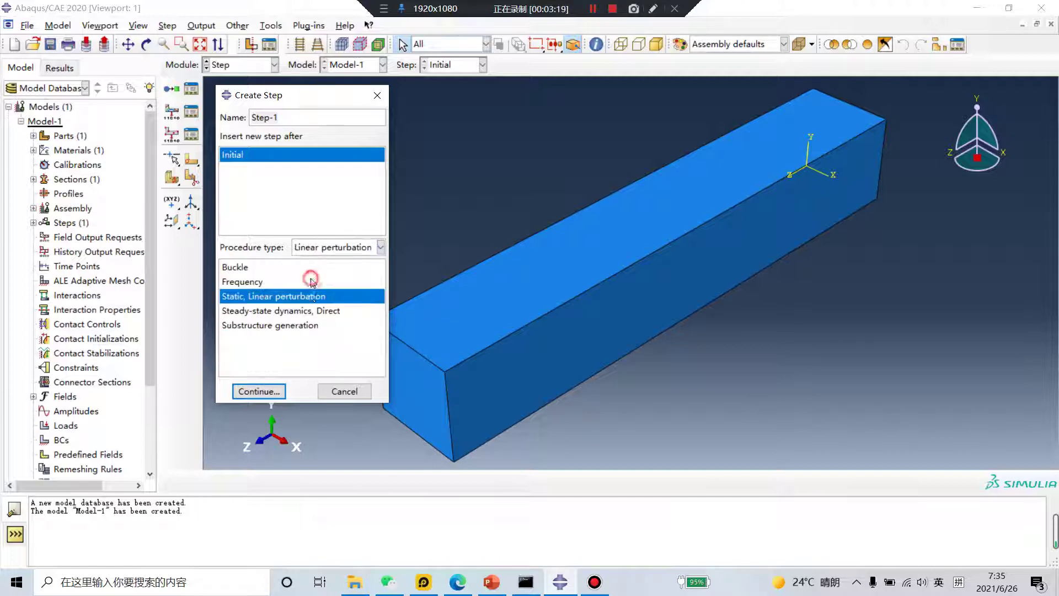
left_click(249, 326)
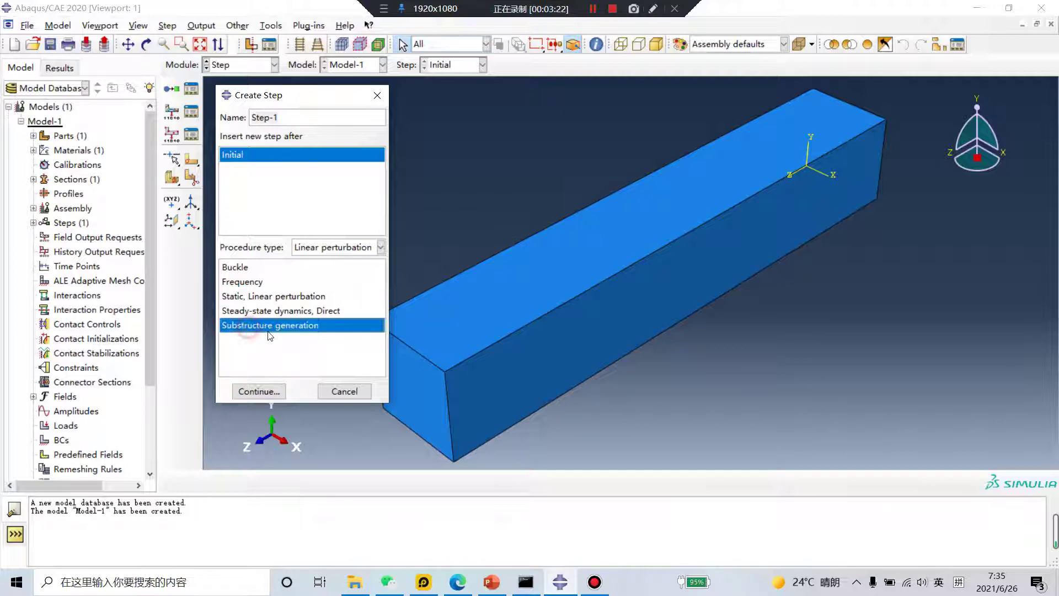
left_click(258, 391)
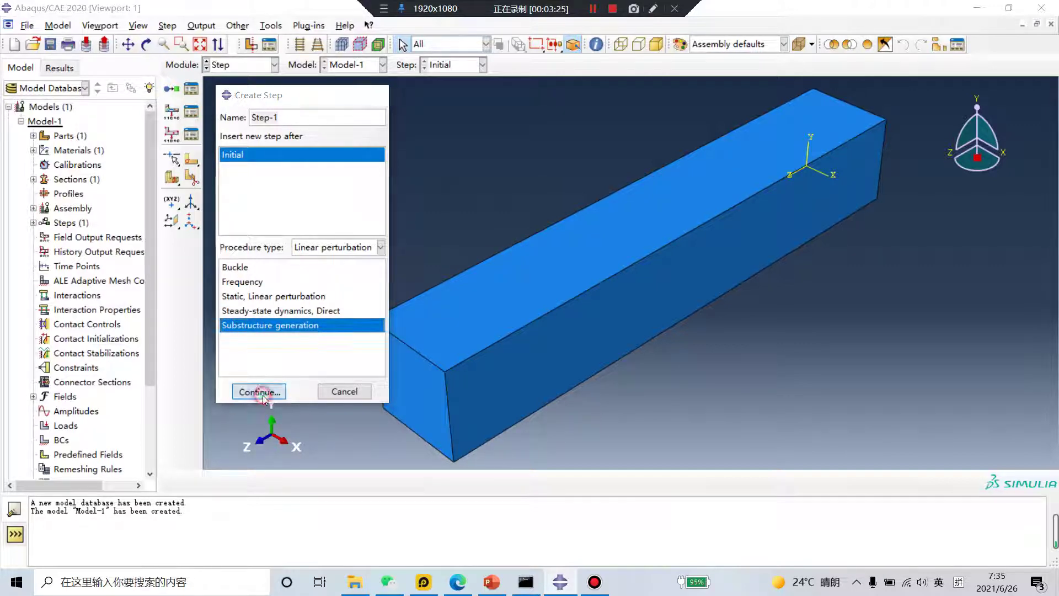
left_click(134, 172)
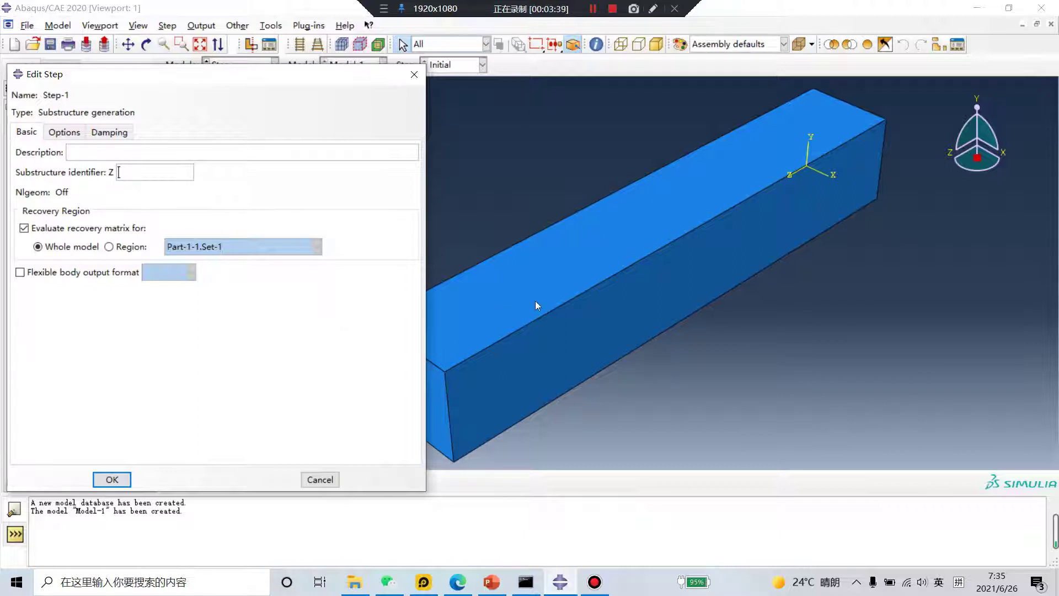
left_click(190, 164)
left_click(112, 479)
- Seed the bar part with a global seed size and mesh it
left_click(245, 64)
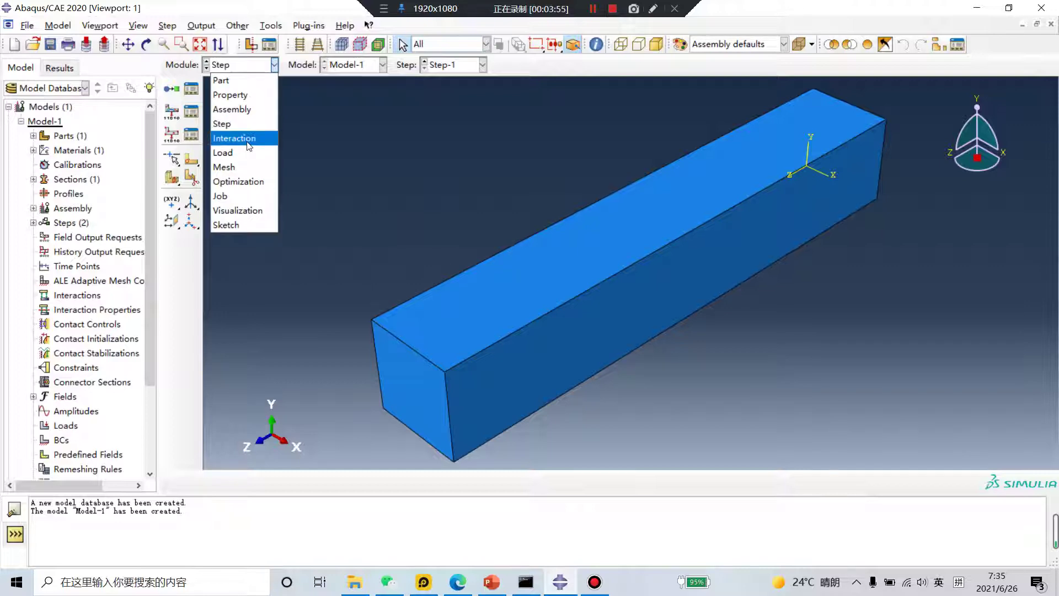
left_click(245, 167)
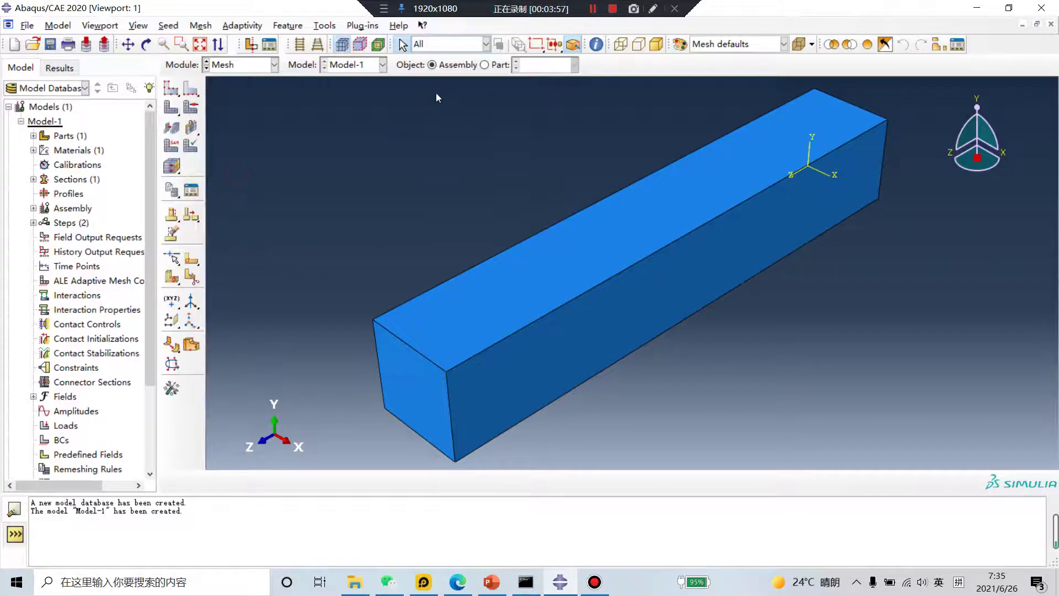
left_click(483, 65)
left_click(172, 88)
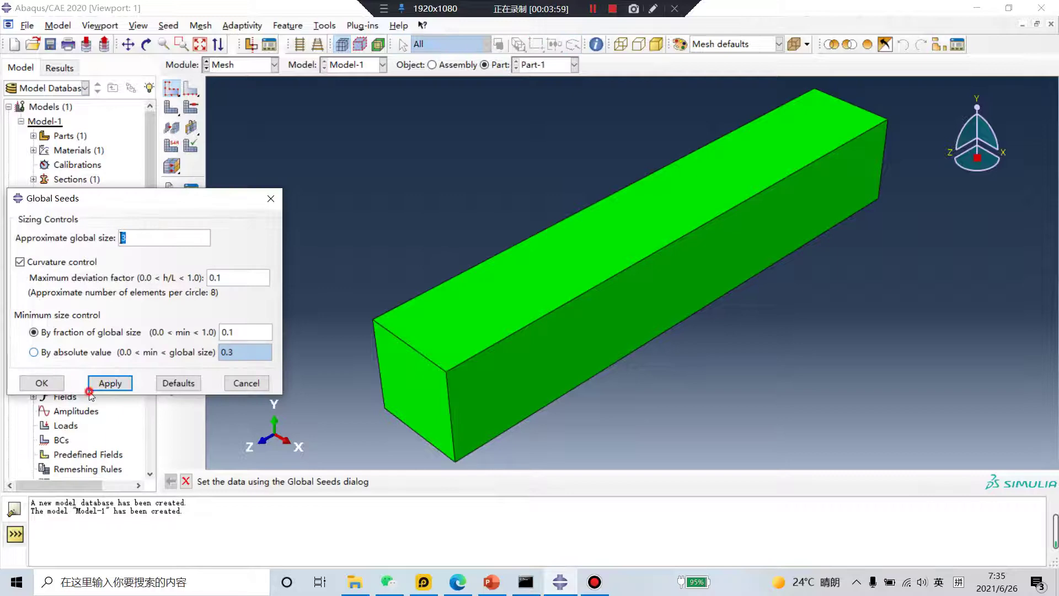
left_click(110, 383)
left_click(41, 383)
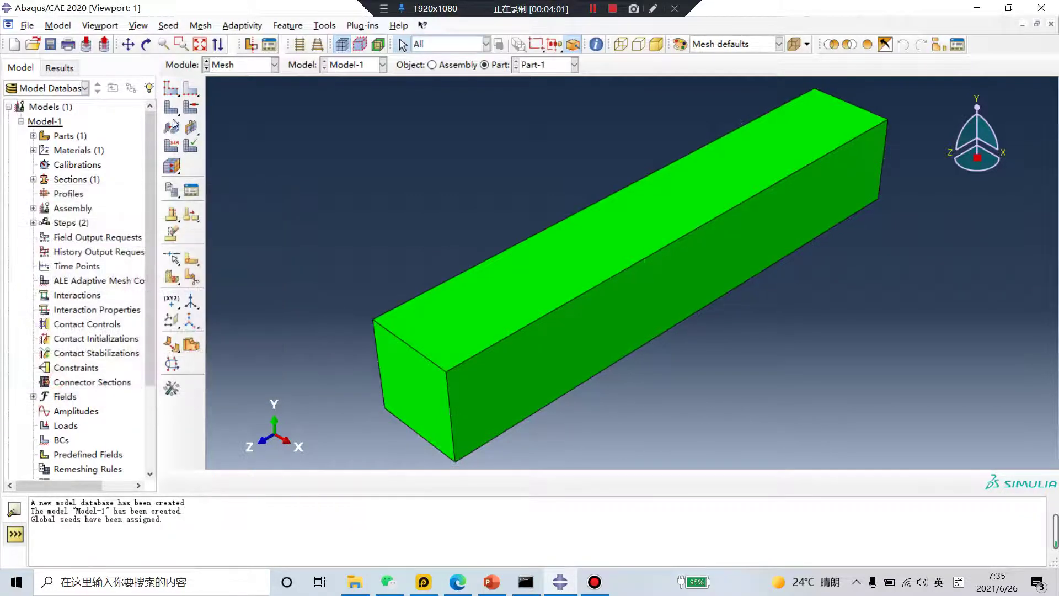
left_click(173, 125)
left_click(300, 481)
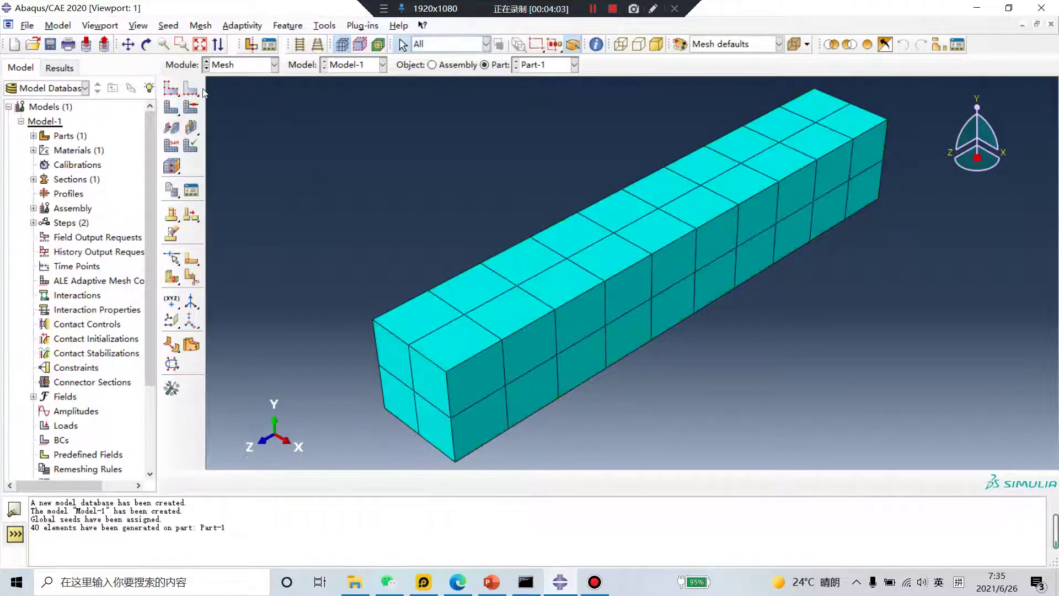
- Reseed the part with global size 2, delete the old mesh, and remesh into 135 elements
left_click(235, 65)
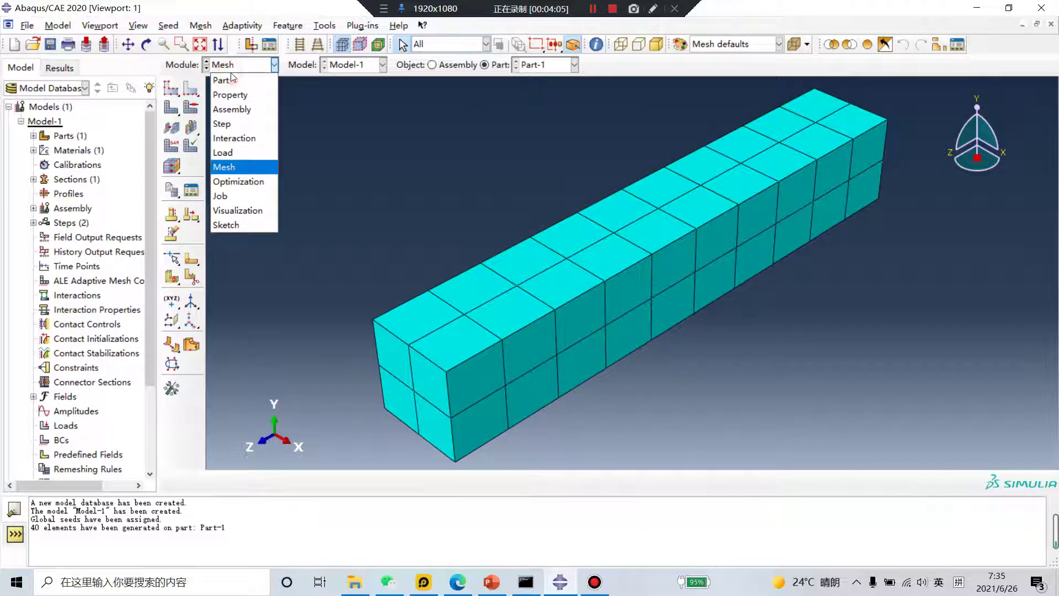
left_click(170, 90)
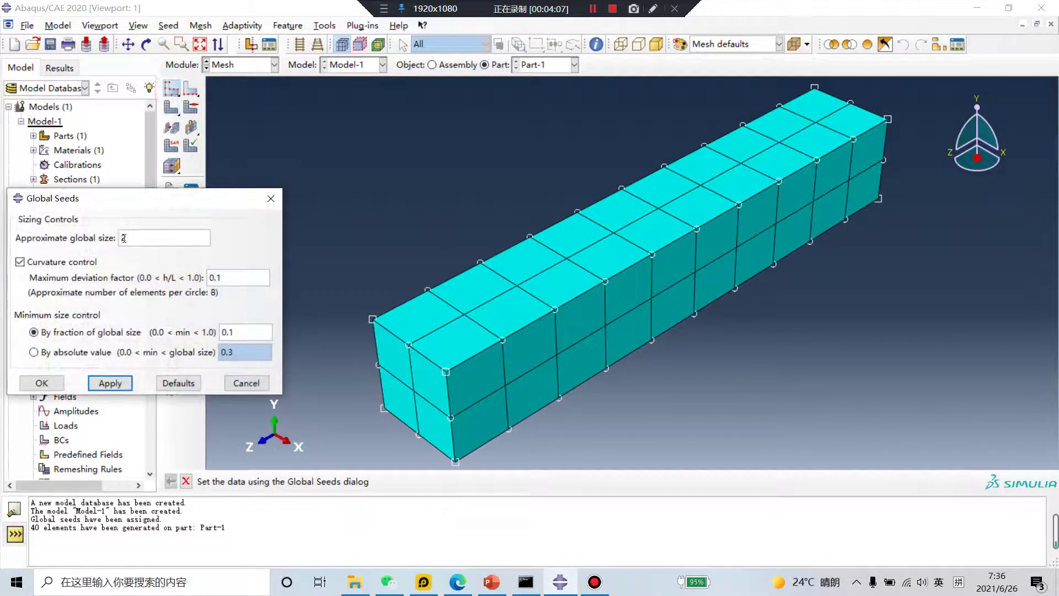
left_click(110, 383)
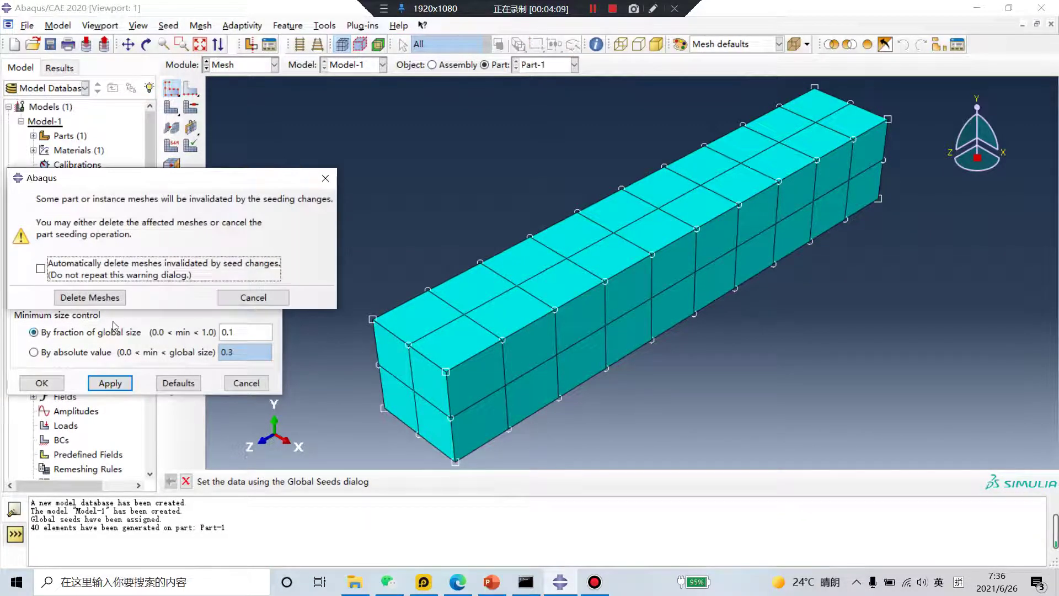
left_click(91, 298)
left_click(42, 383)
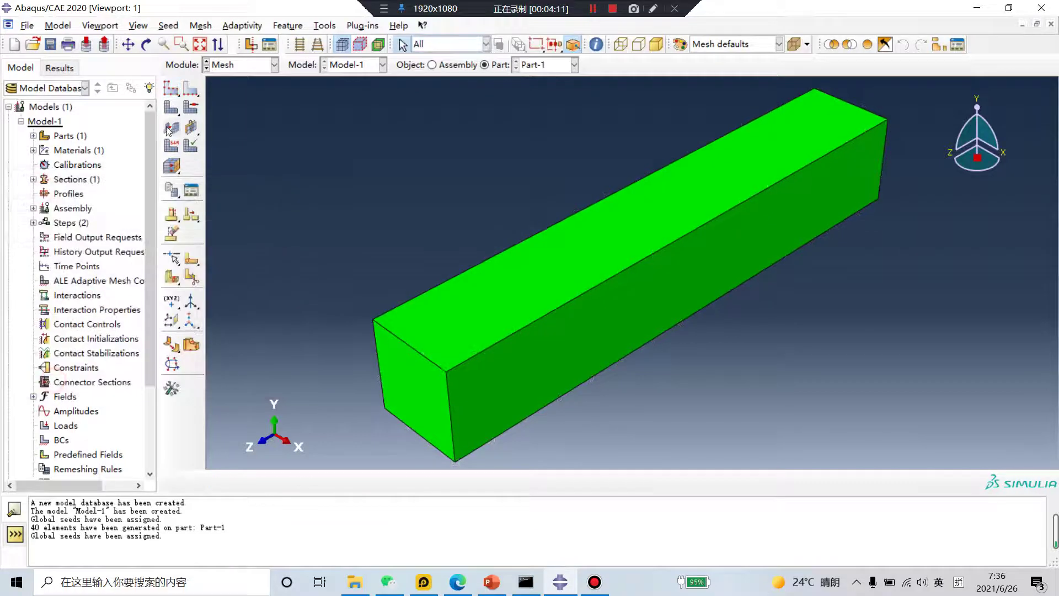
left_click(166, 111)
left_click(319, 481)
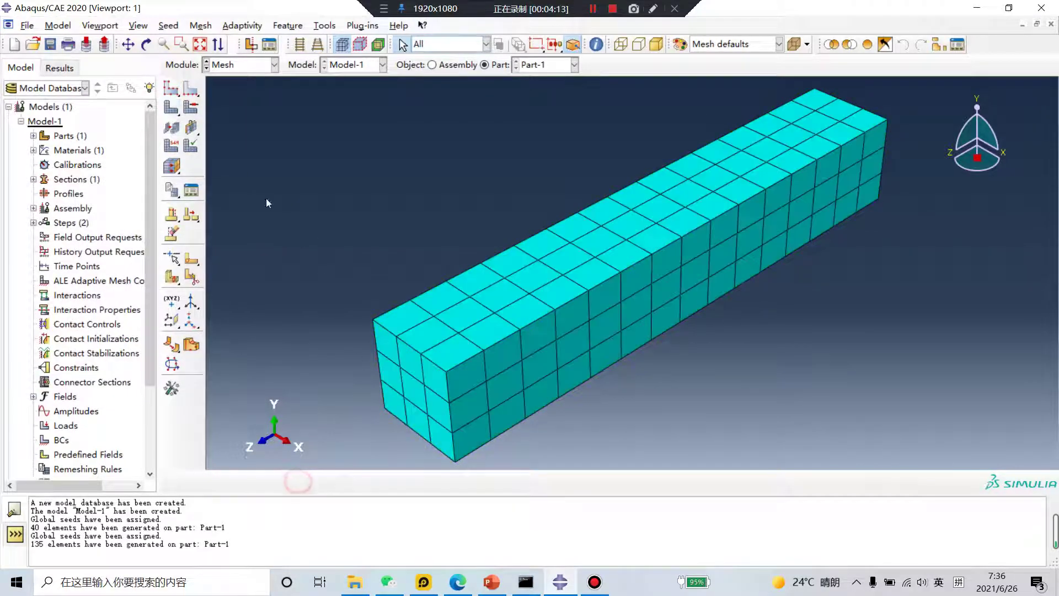
left_click(232, 65)
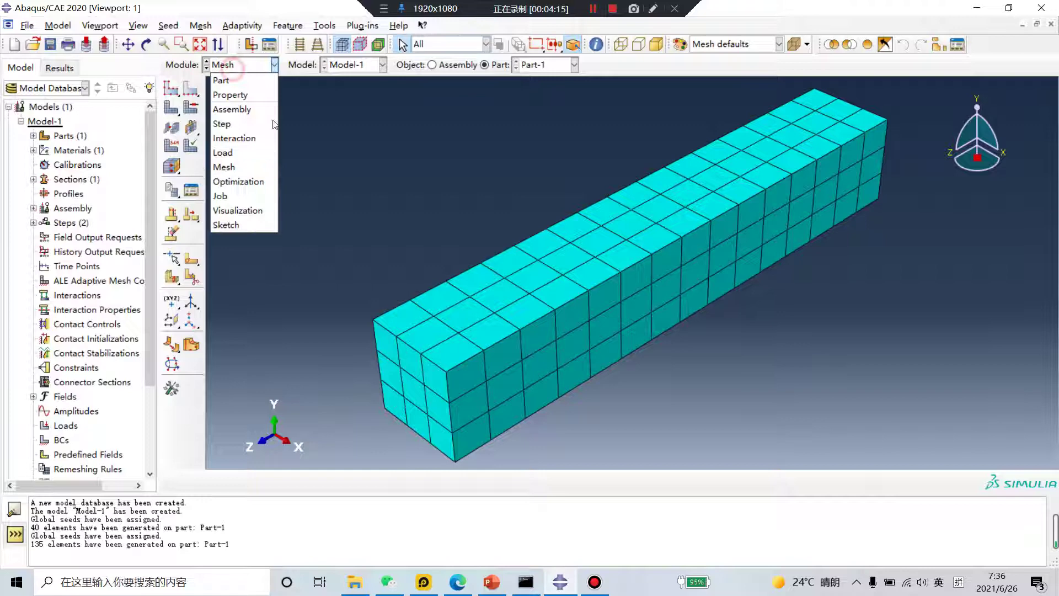
- Create BC-1 as a retained nodal dofs condition on both end faces of the bar
left_click(259, 155)
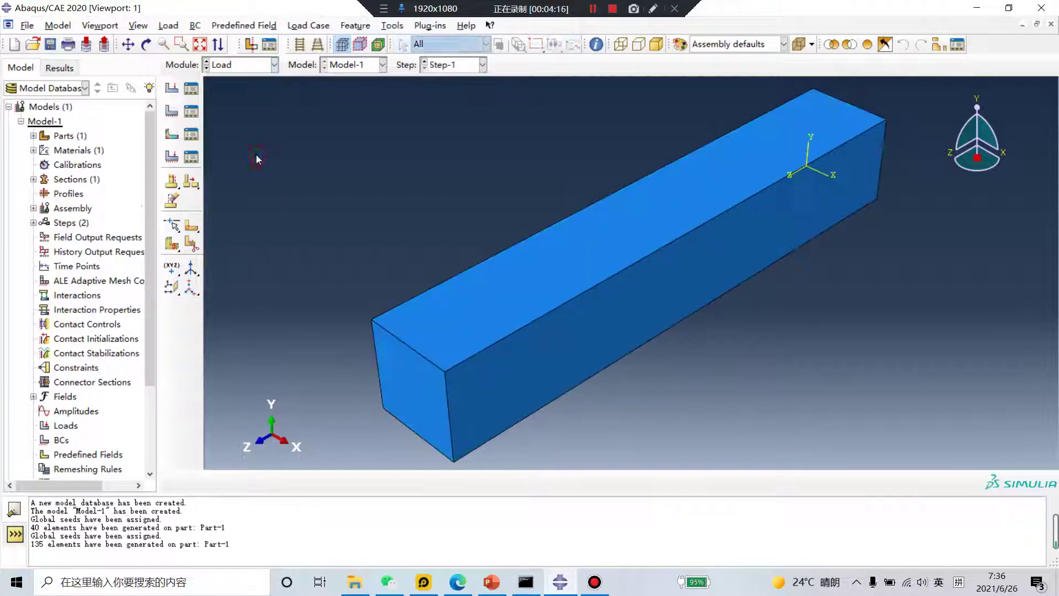
left_click(172, 112)
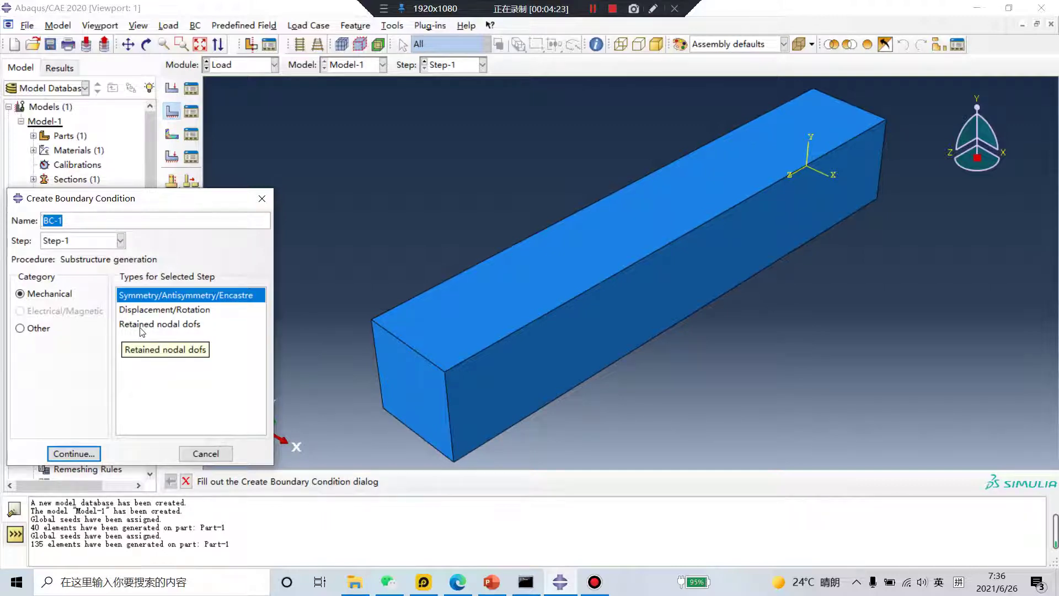
left_click(140, 326)
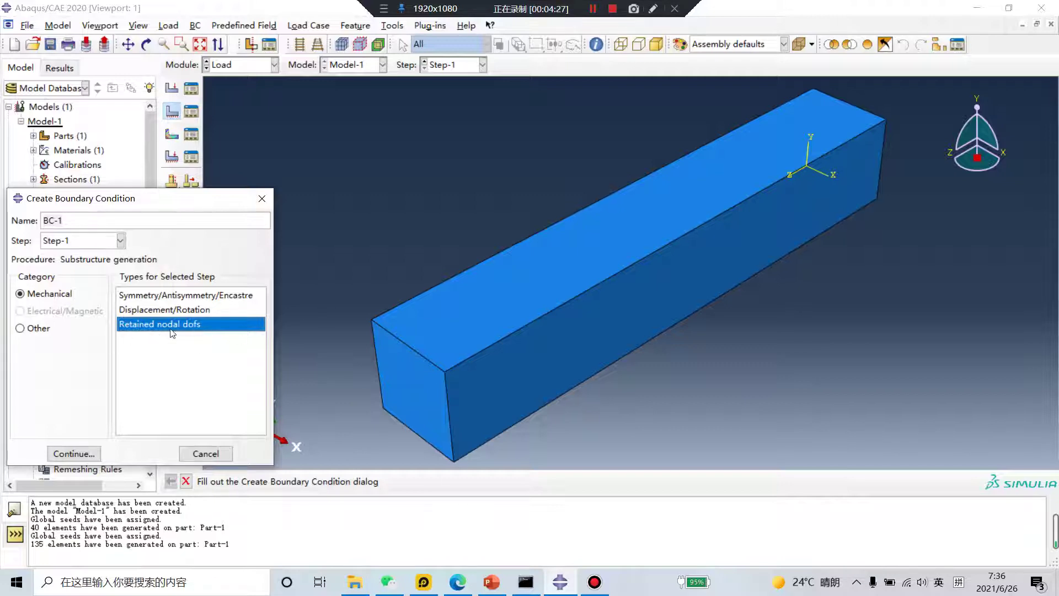
left_click(74, 453)
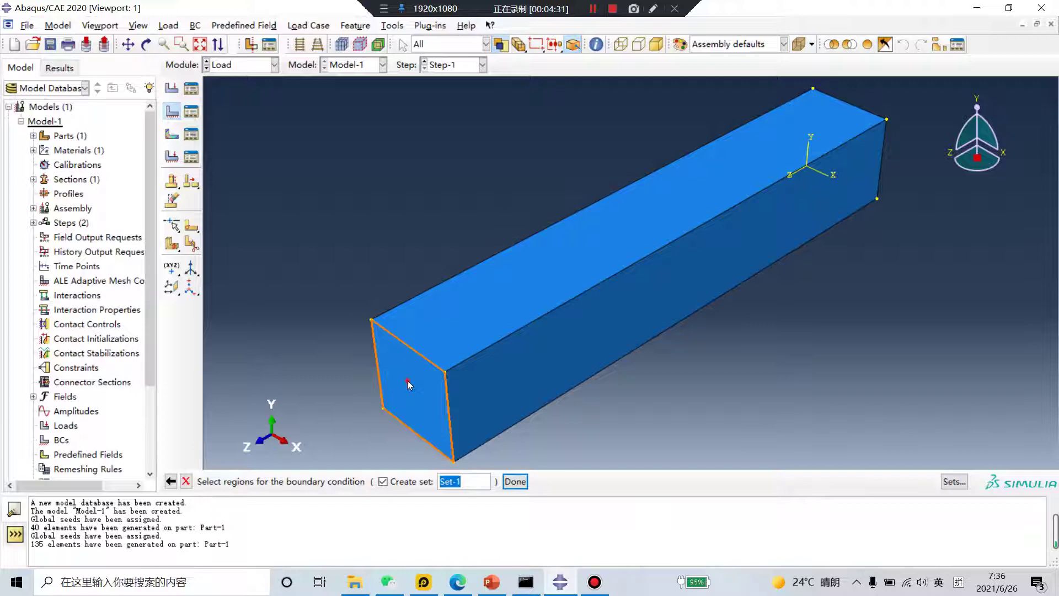
left_click(408, 384)
left_click_drag(653, 298, 434, 378, "ctrl+alt")
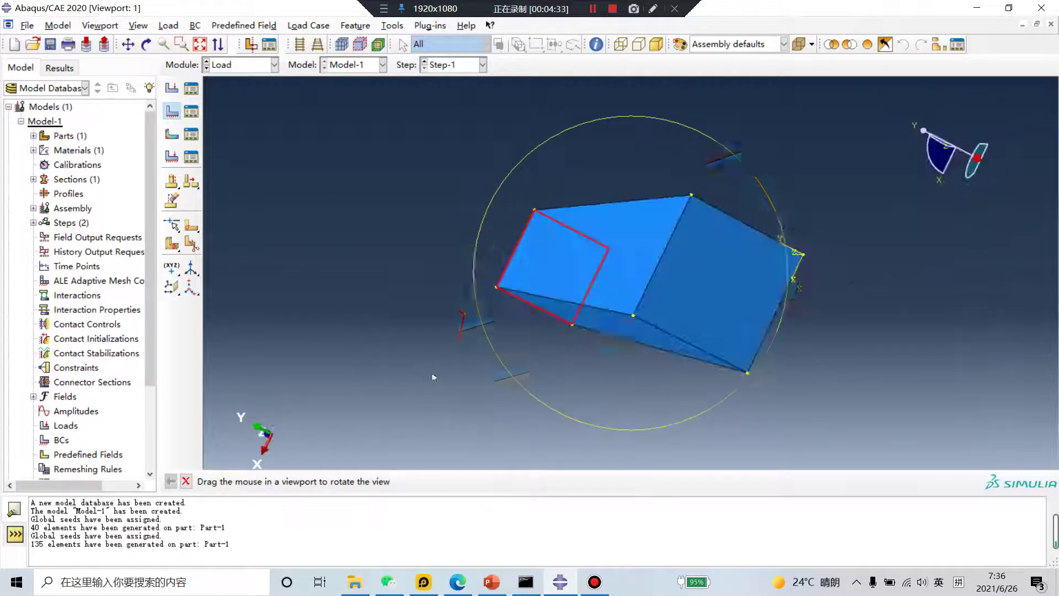
left_click(684, 304, "shift")
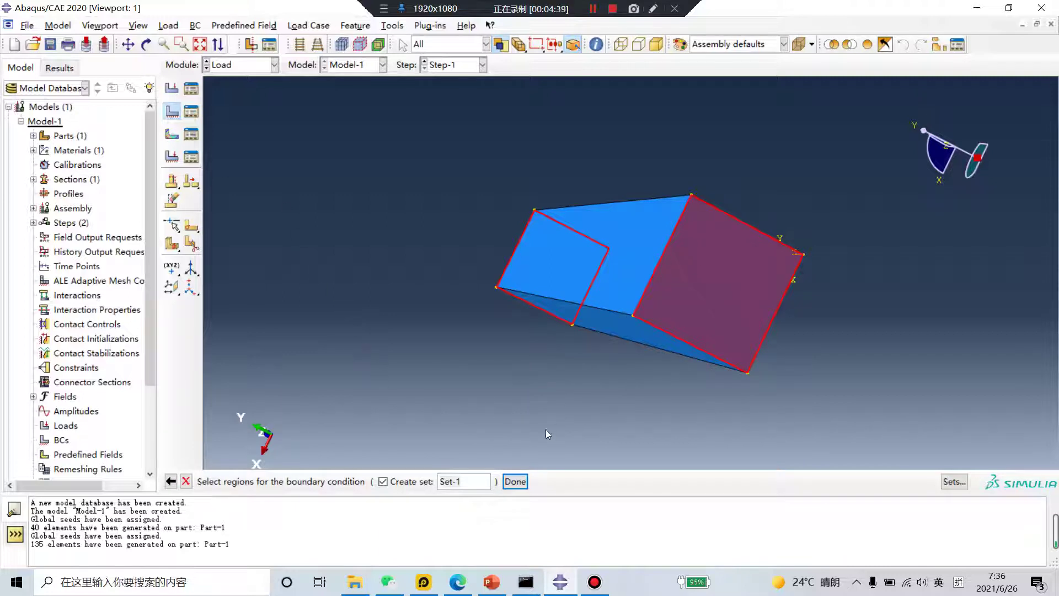
left_click(516, 481)
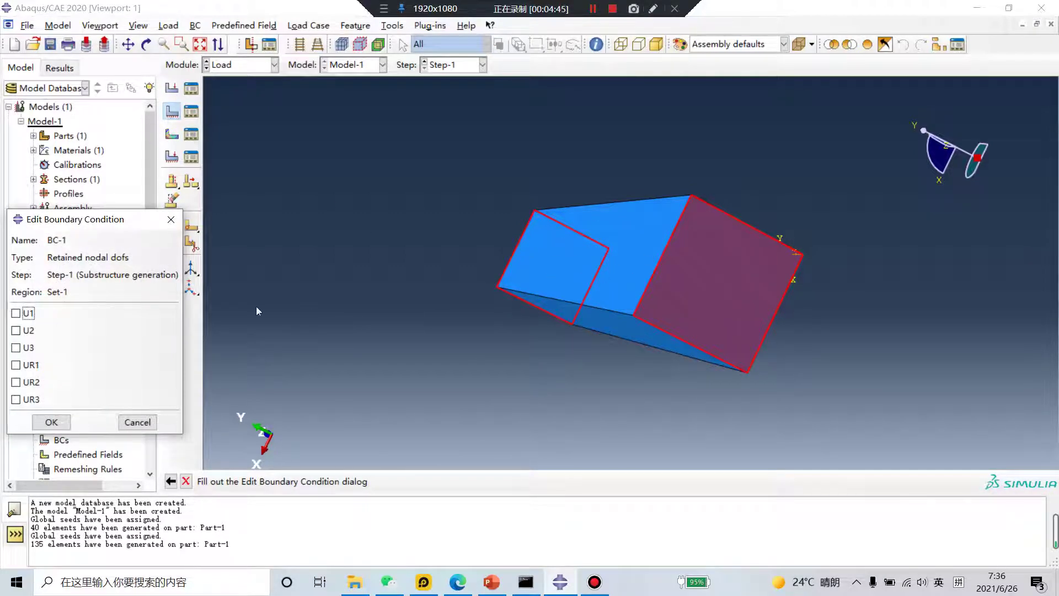
- Retain all six degrees of freedom U1, U2, U3, UR1, UR2, UR3 in BC-1
left_click(15, 312)
left_click(16, 330)
left_click(15, 347)
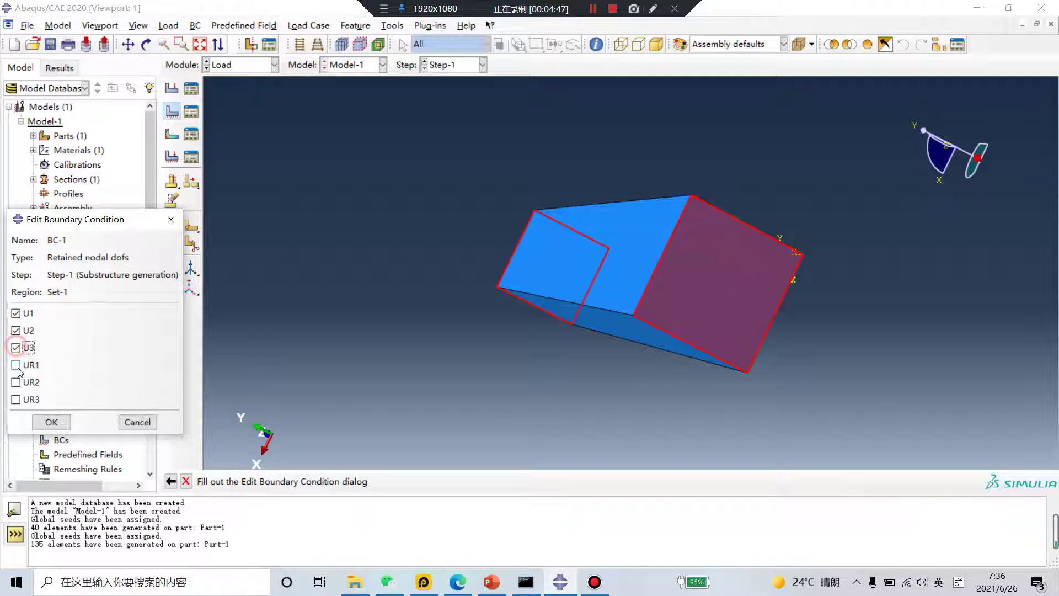
left_click(16, 365)
left_click(15, 382)
left_click(16, 399)
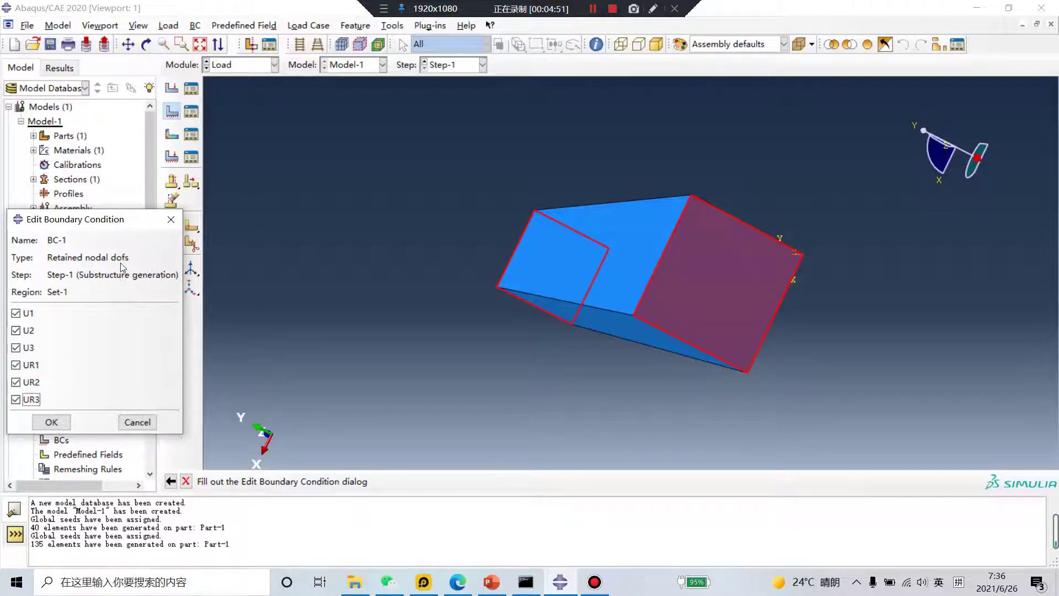
left_click(51, 422)
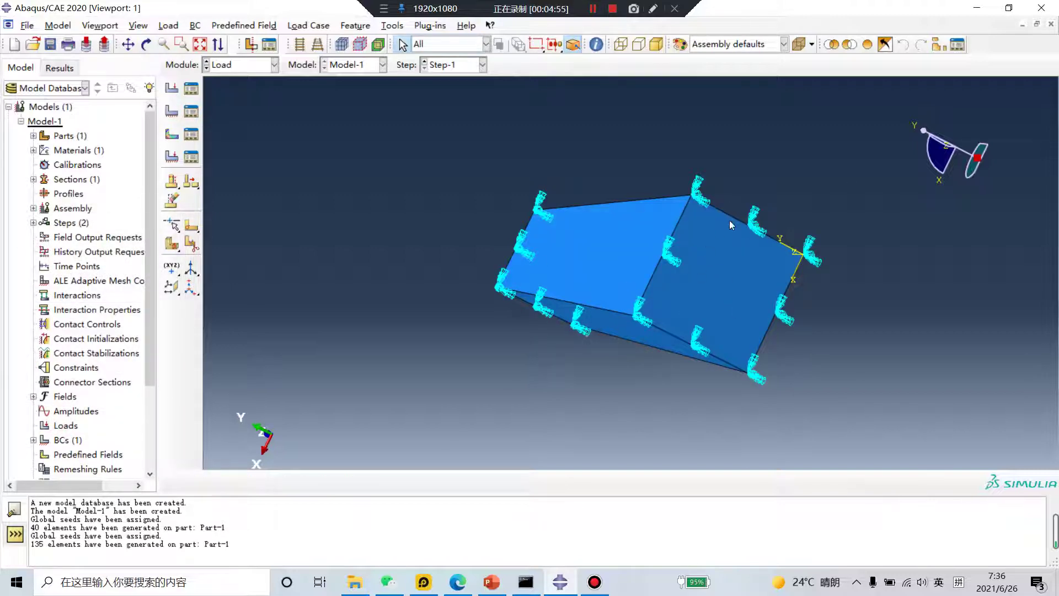
left_click_drag(554, 272, 772, 293, "ctrl+alt")
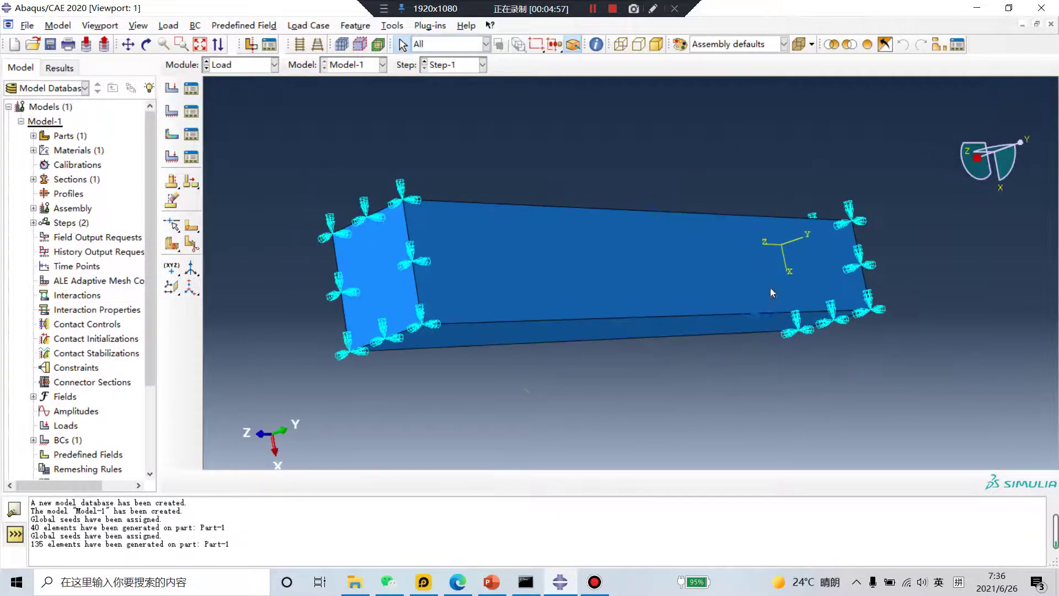
left_click(270, 65)
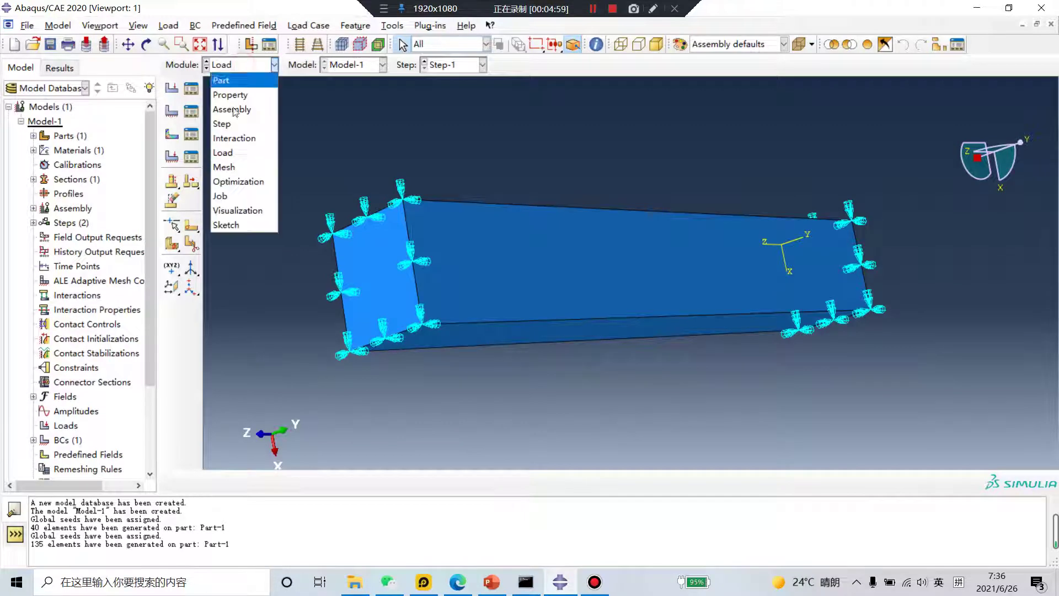
- Create Job-1 for Model-1, submit it, and close the Job Manager once completed
left_click(221, 201)
left_click(172, 88)
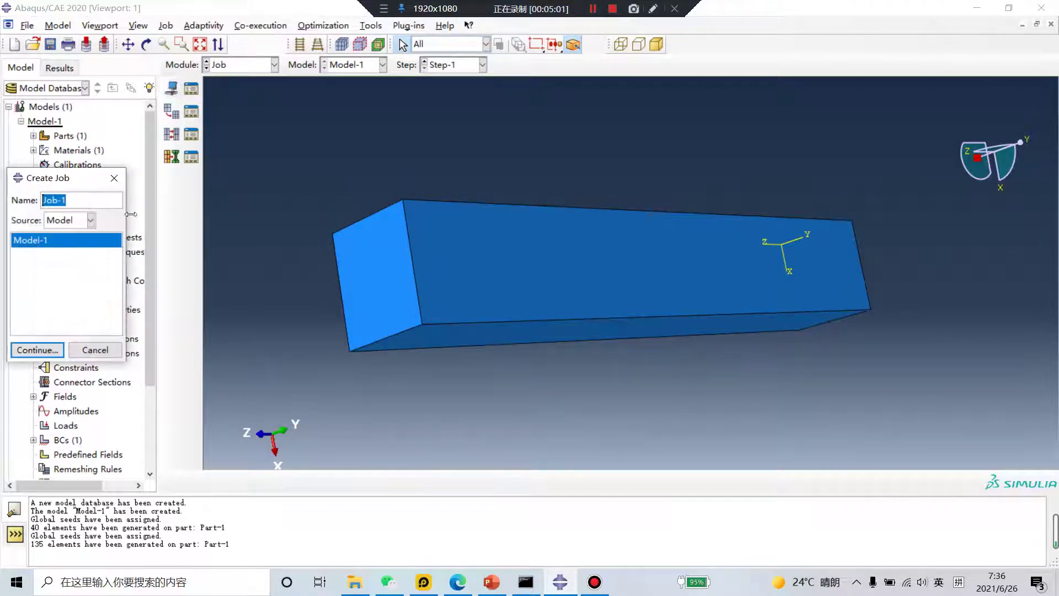
left_click(38, 350)
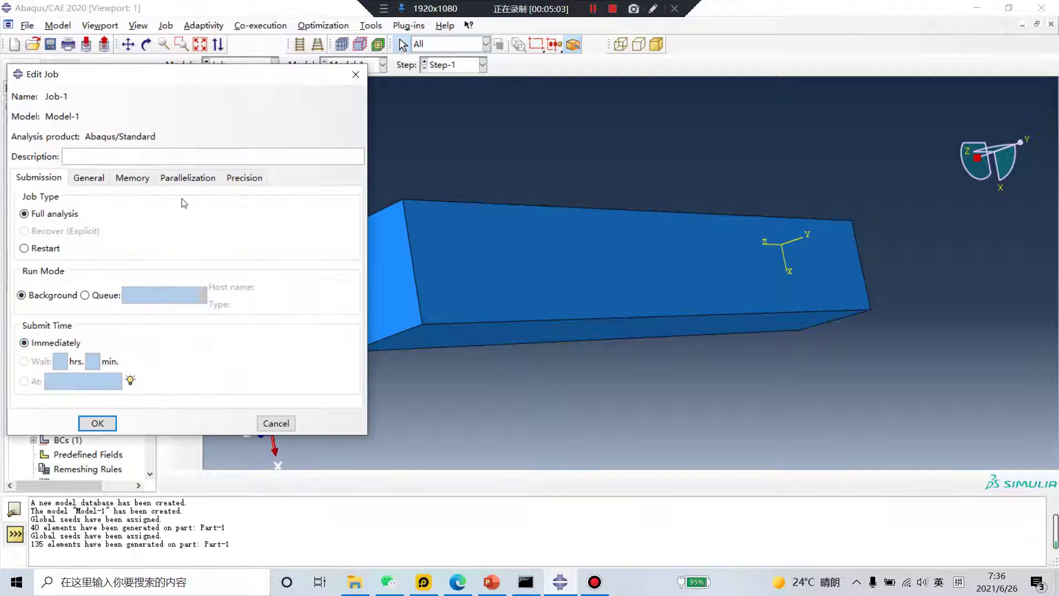
left_click(98, 423)
left_click(190, 89)
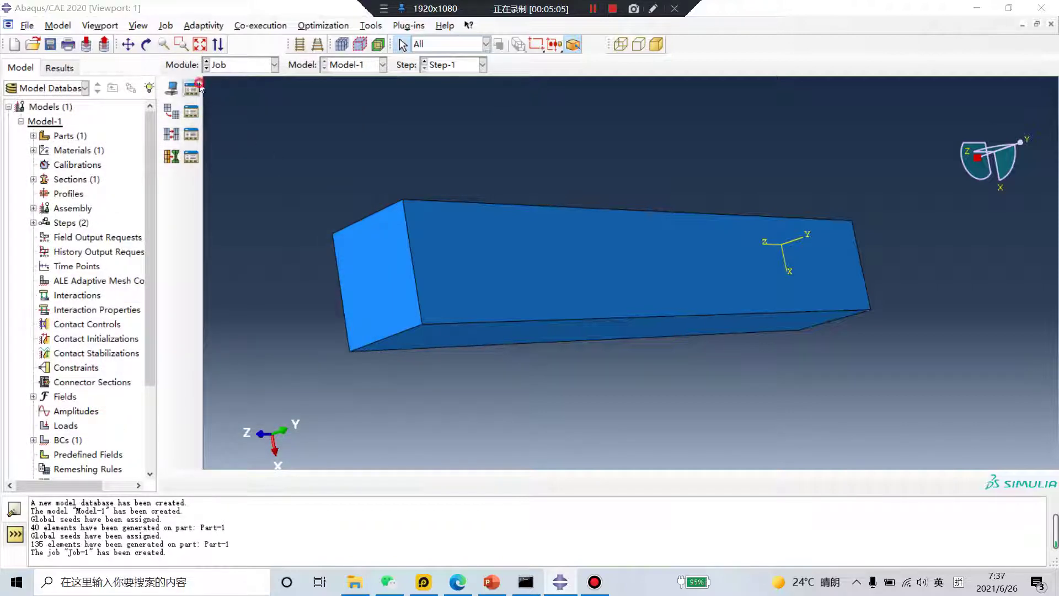
left_click(336, 220)
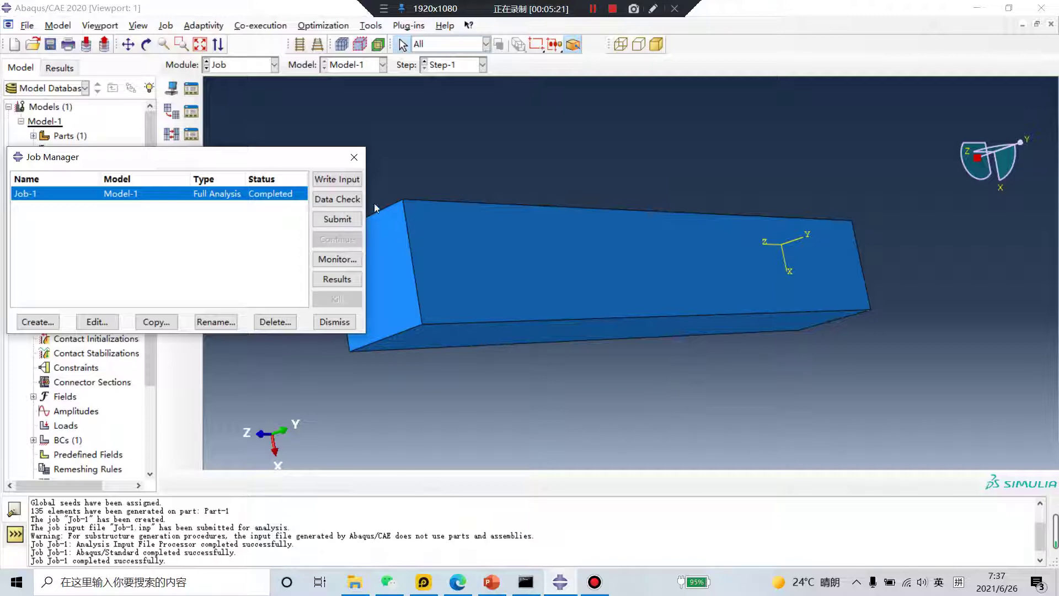
left_click(358, 159)
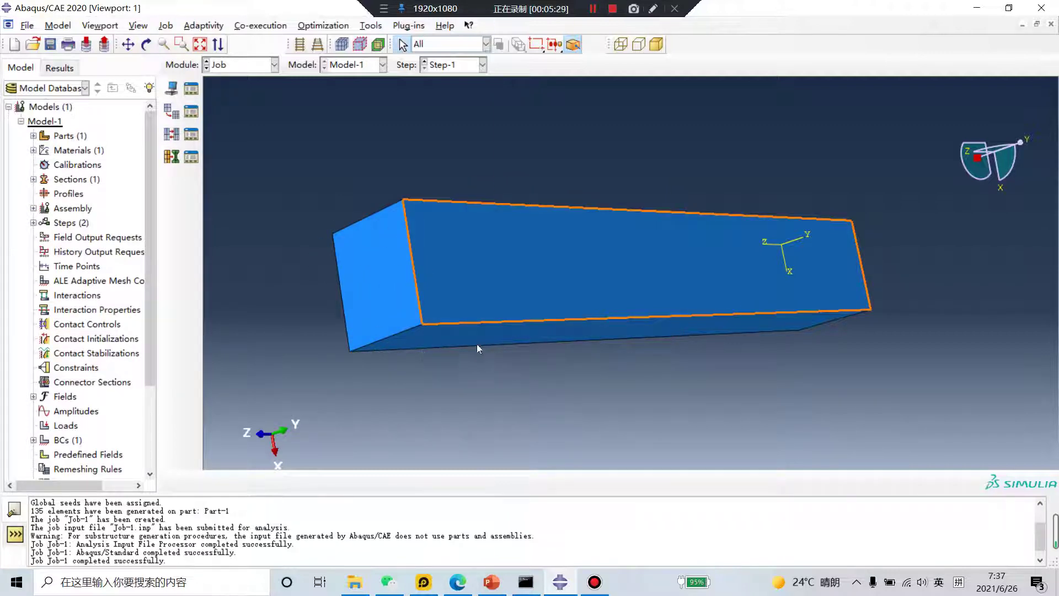
left_click(353, 586)
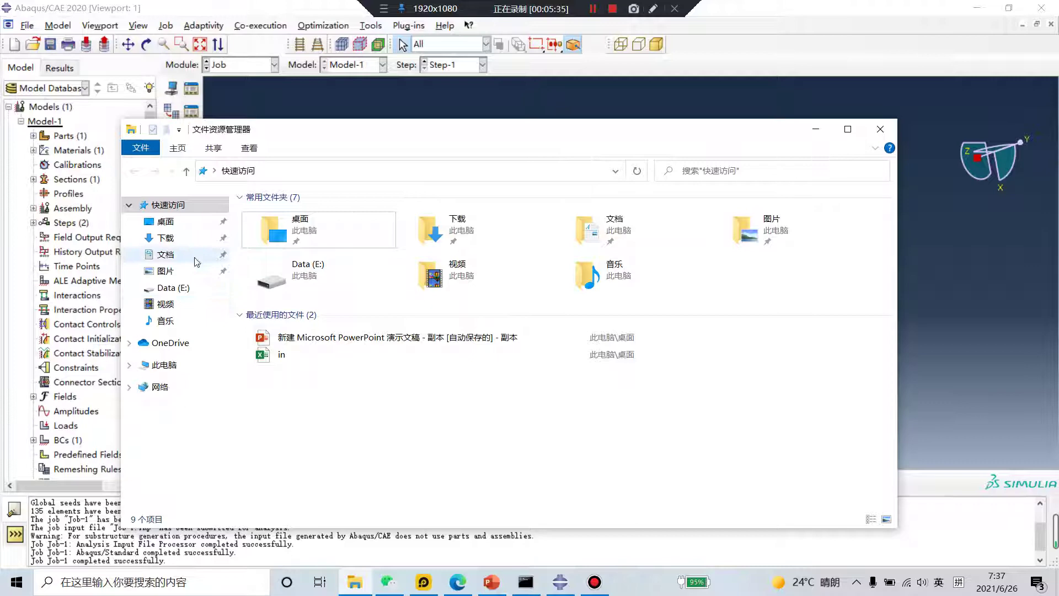
left_click(192, 290)
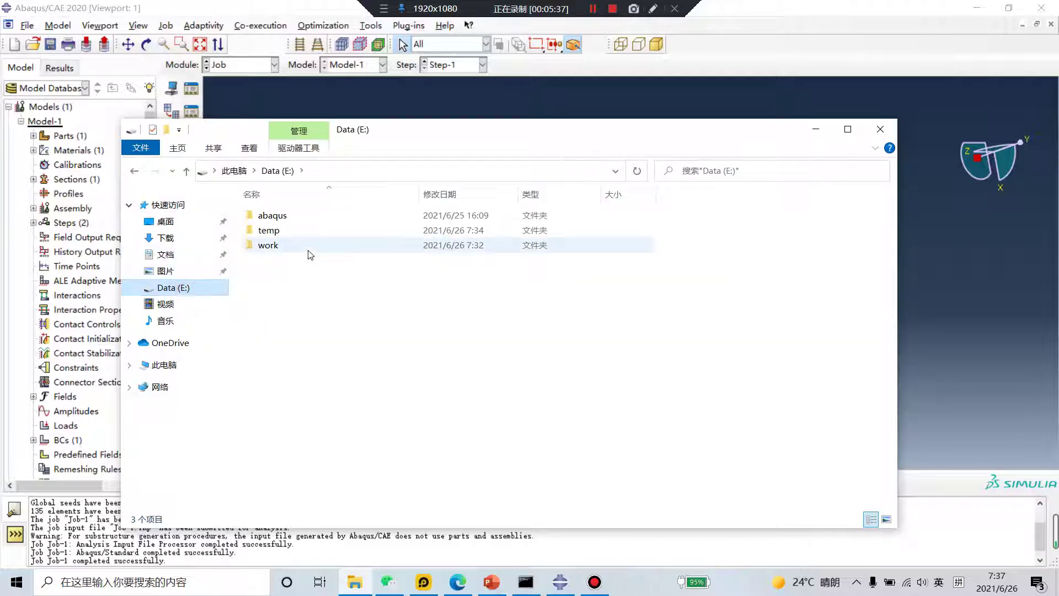
double_click(284, 246)
double_click(288, 218)
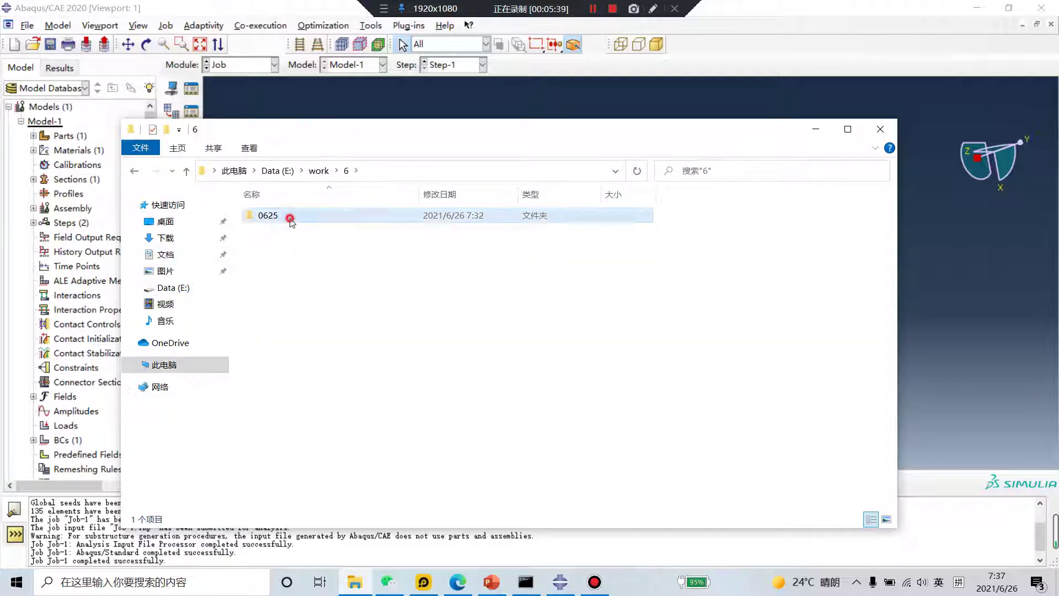
double_click(290, 218)
double_click(291, 217)
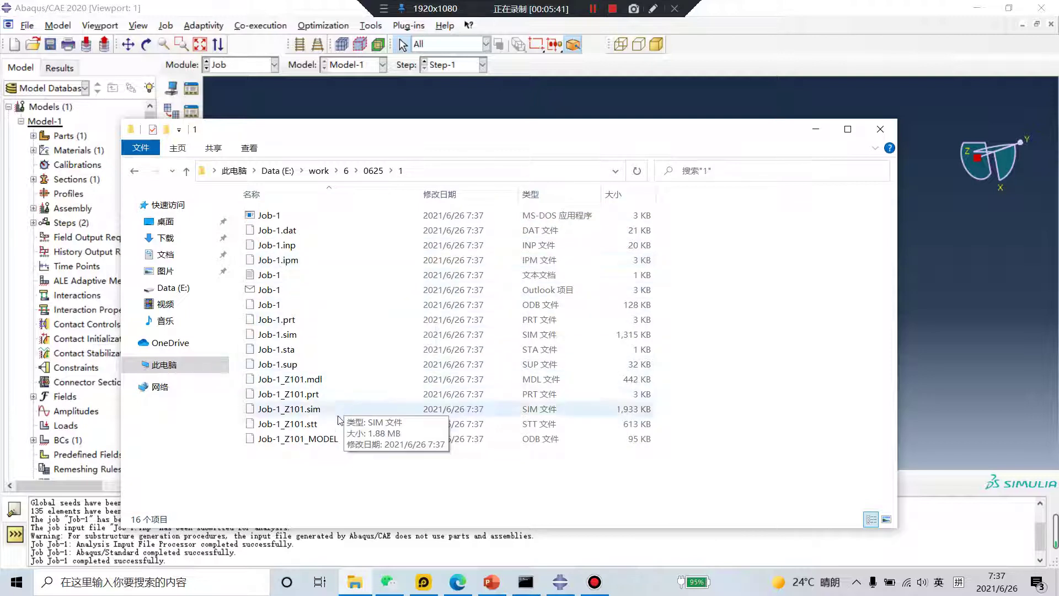
left_click(288, 413)
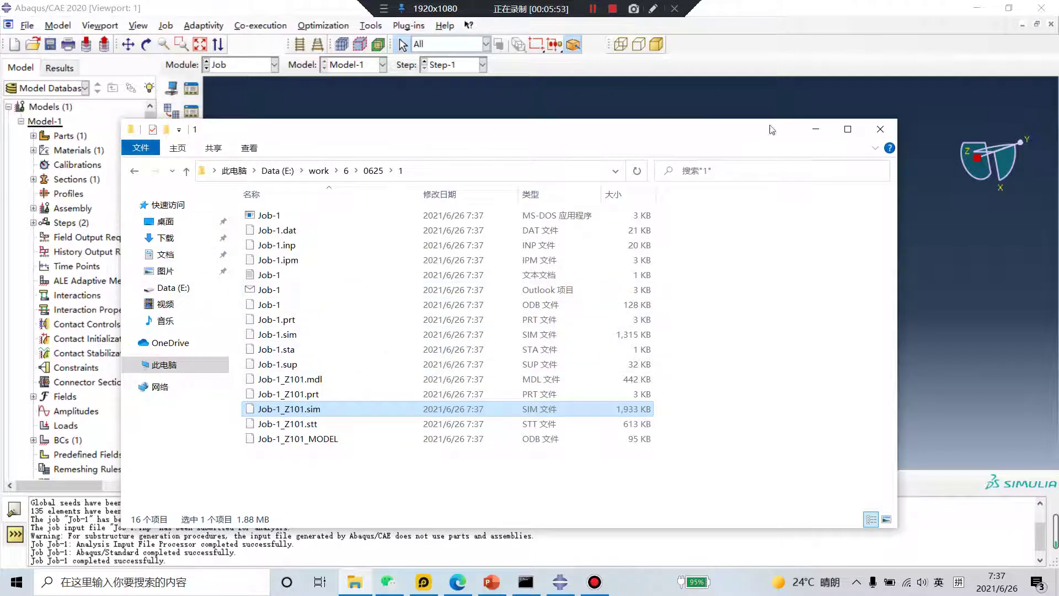
left_click(881, 129)
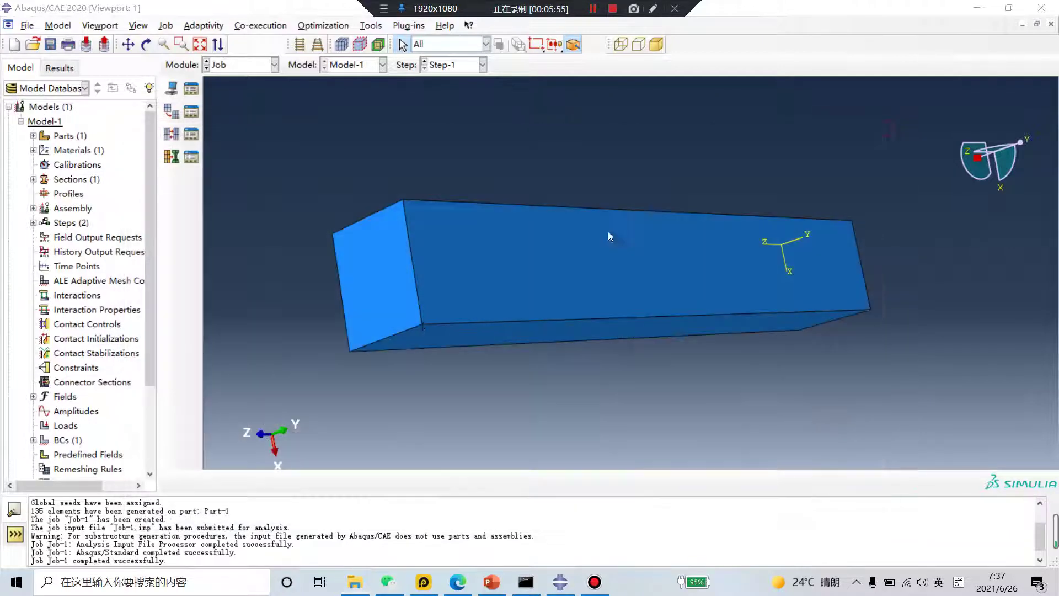
- Create a new model, Model-2, and move to the Part module
left_click(51, 107)
right_click(52, 106)
left_click(104, 133)
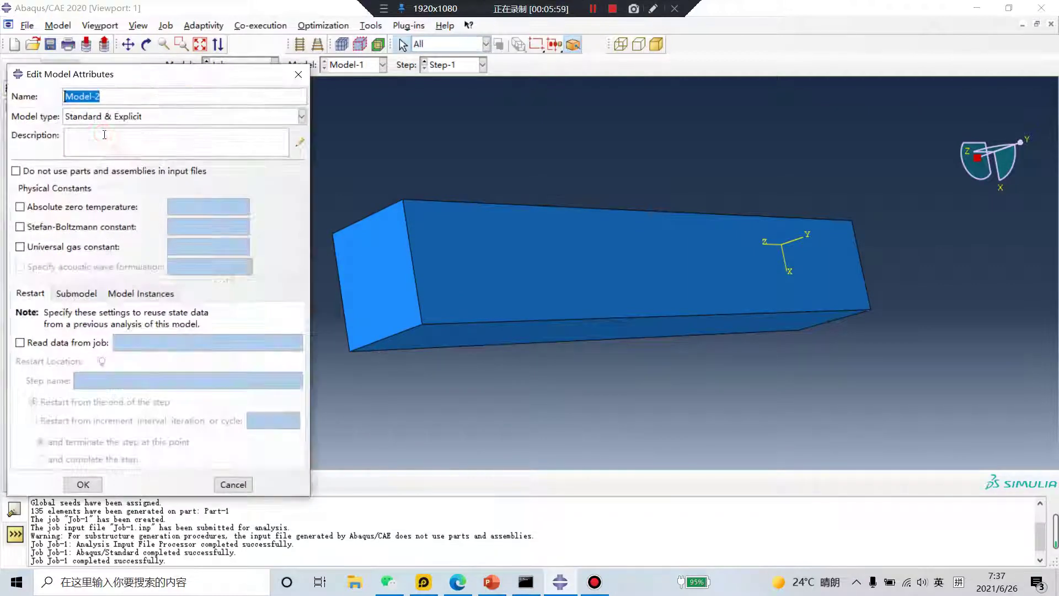
left_click(83, 484)
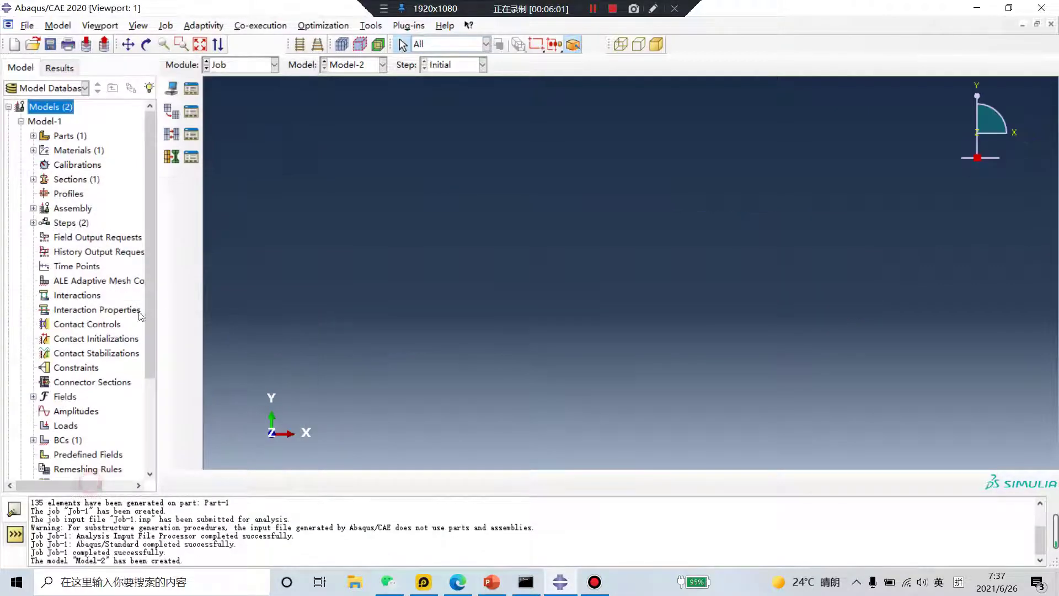
left_click(274, 65)
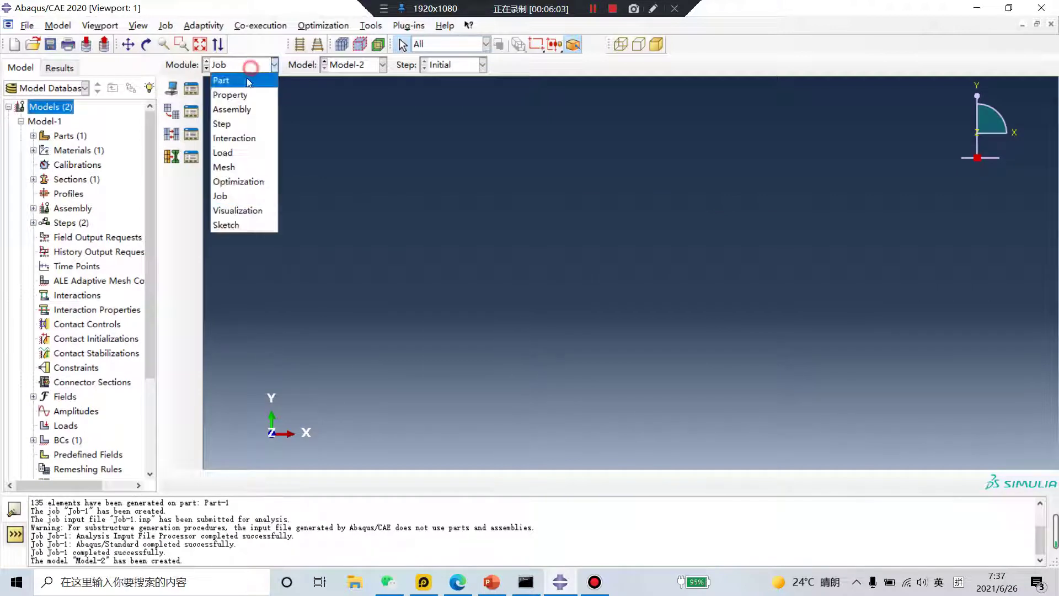
left_click(237, 79)
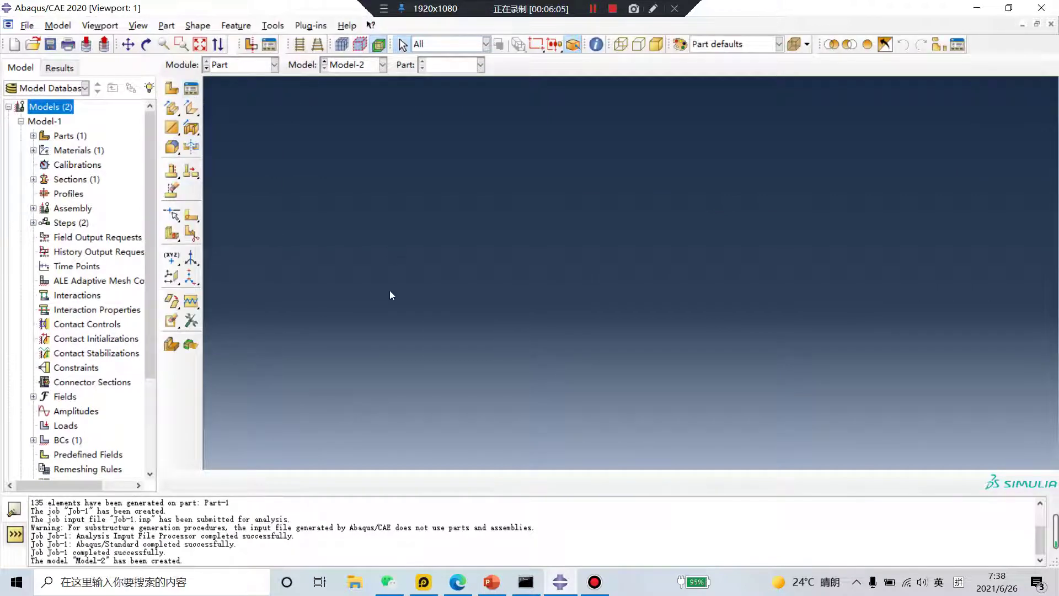
- Sketch a rectangular plate profile from the origin and extrude it to a depth of 5
left_click(172, 89)
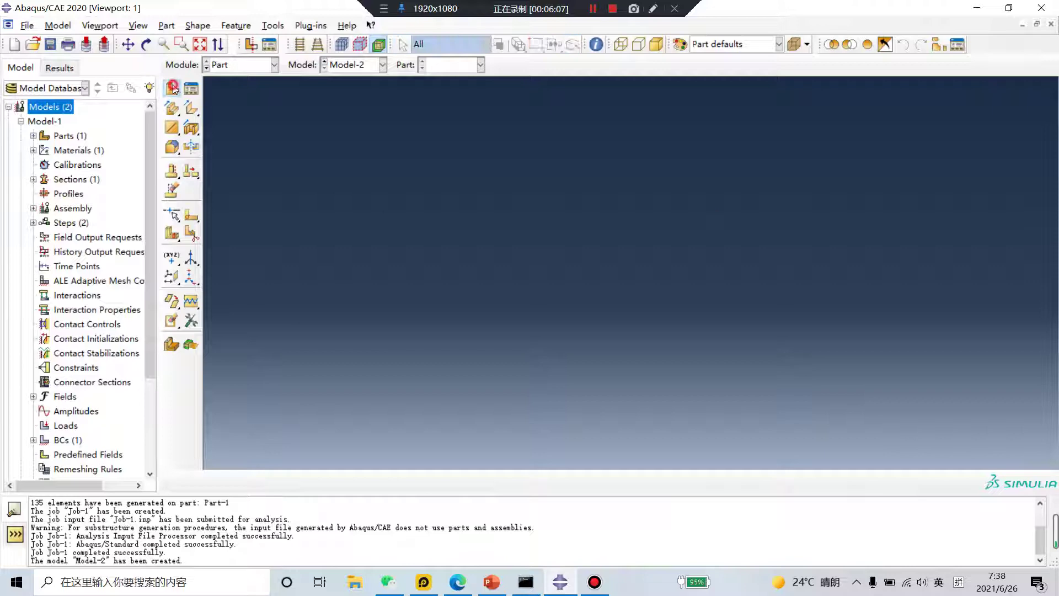
left_click(61, 404)
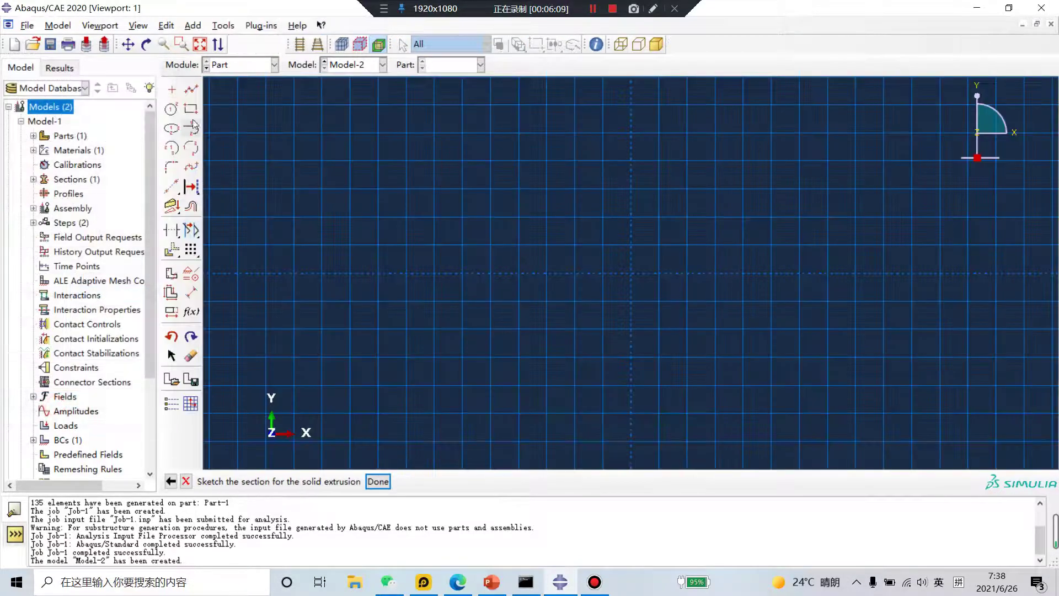
left_click(191, 108)
left_click(632, 274)
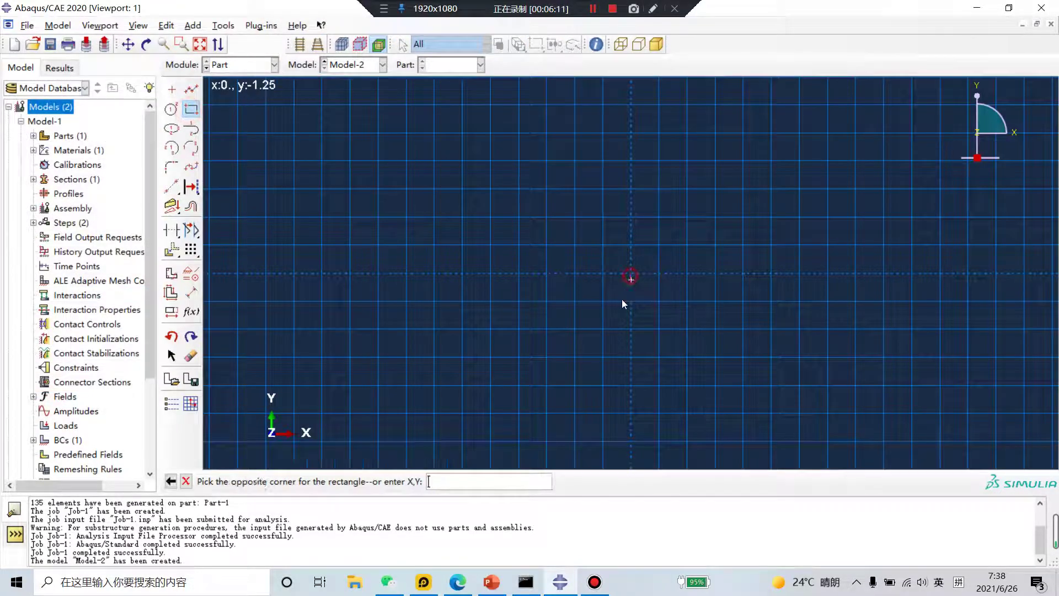
scroll(565, 396, "down", 1)
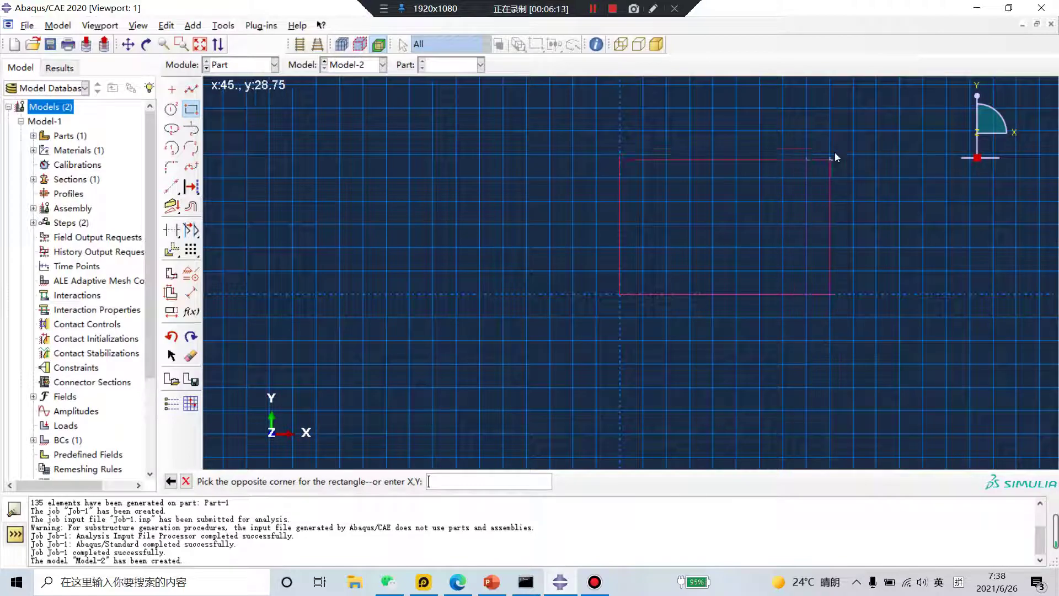
left_click(855, 155)
scroll(449, 335, "down", 1)
middle_click(449, 335)
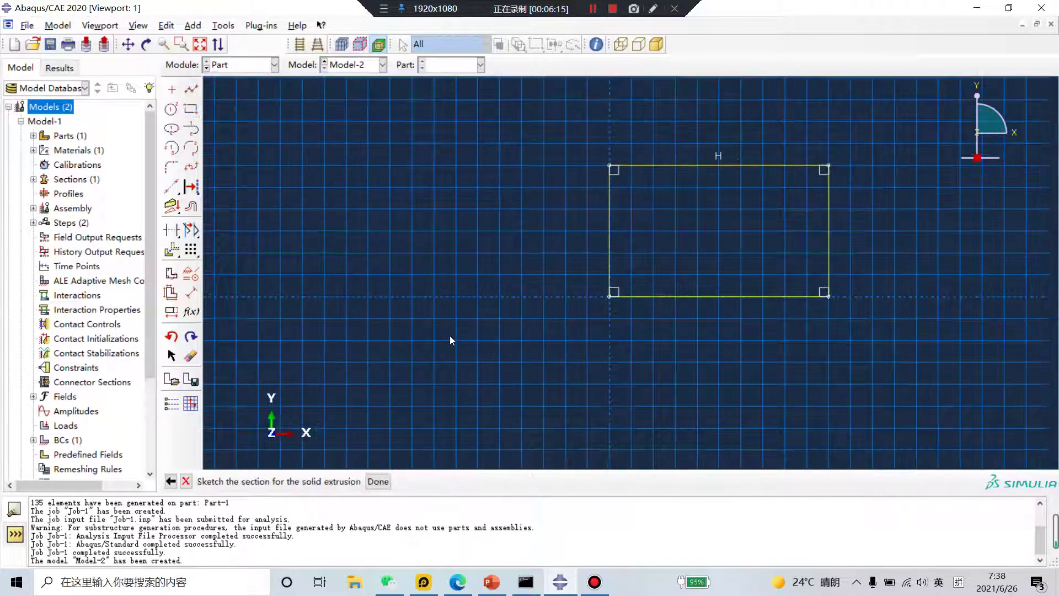
middle_click(449, 335)
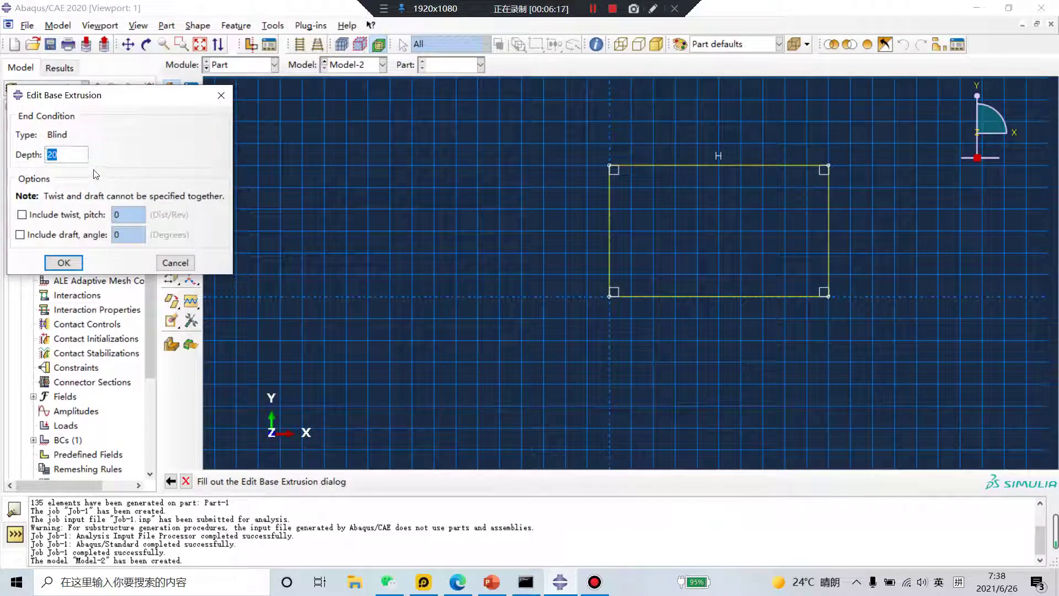
type("5")
key("Return")
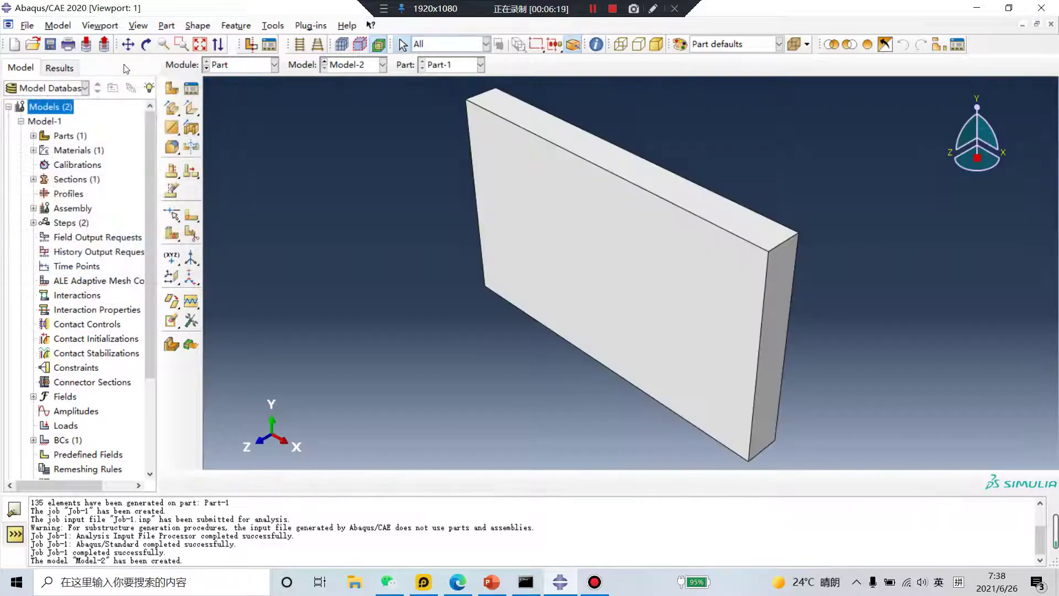
left_click(243, 65)
- Create Material-1 with elastic Young's modulus 2e5 and Poisson's ratio 0.3
left_click(245, 91)
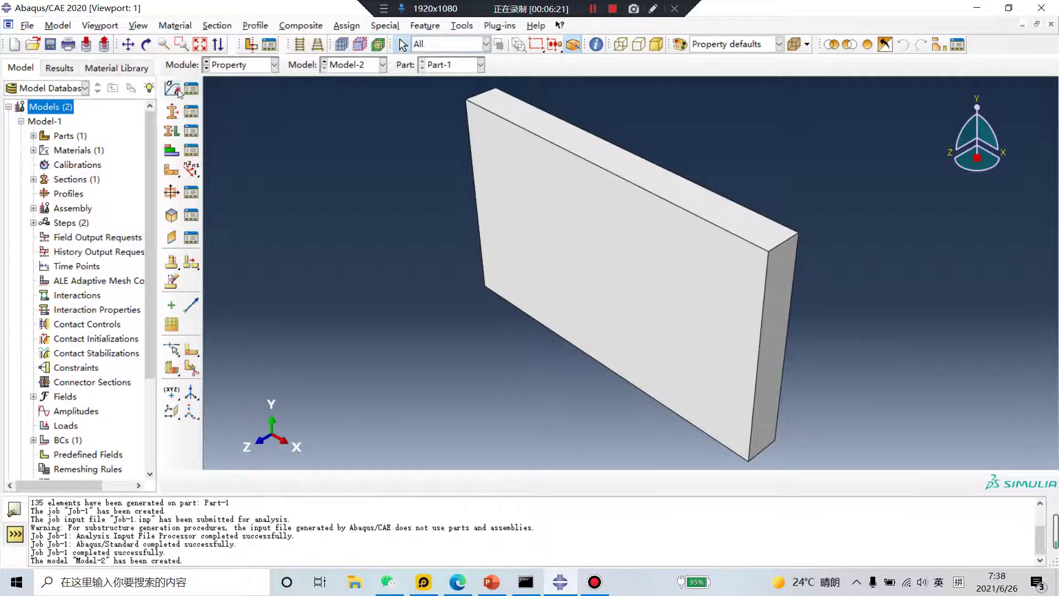
left_click(179, 93)
left_click(86, 242)
mouse_move(176, 261)
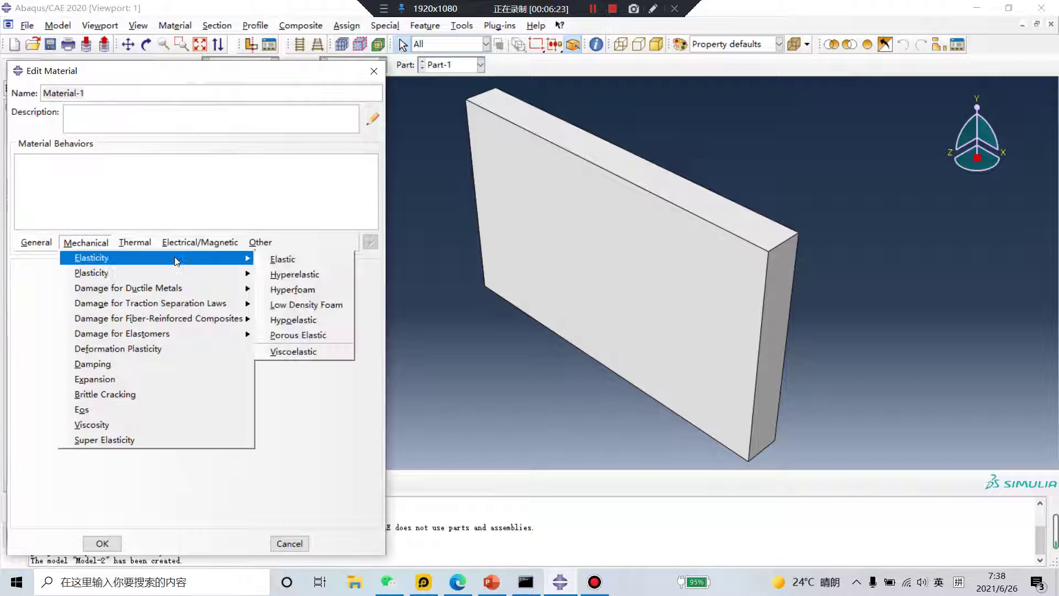
left_click(282, 260)
left_click(82, 448)
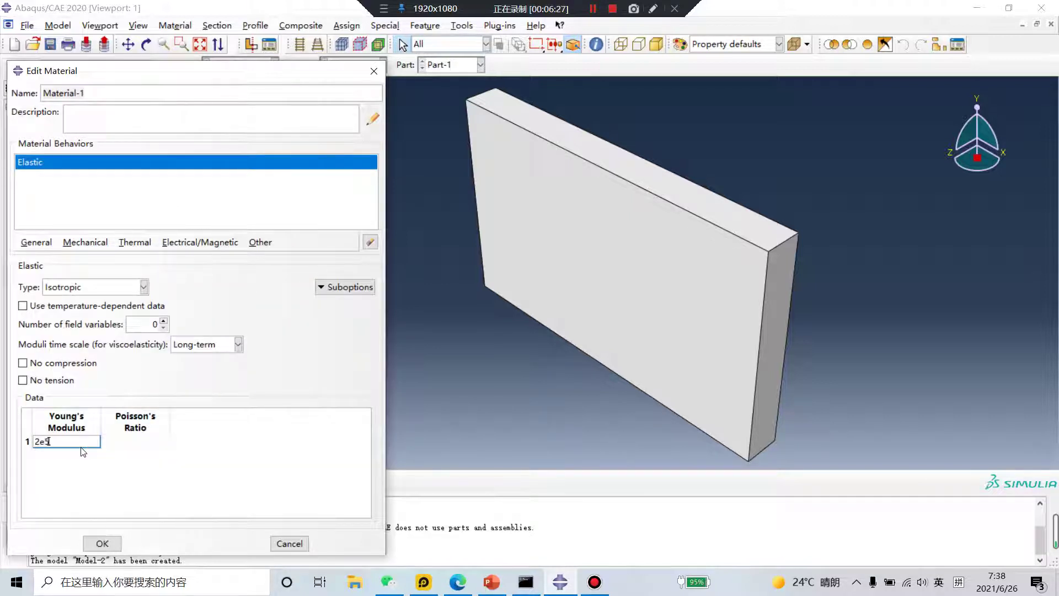
type("2e5")
left_click(139, 441)
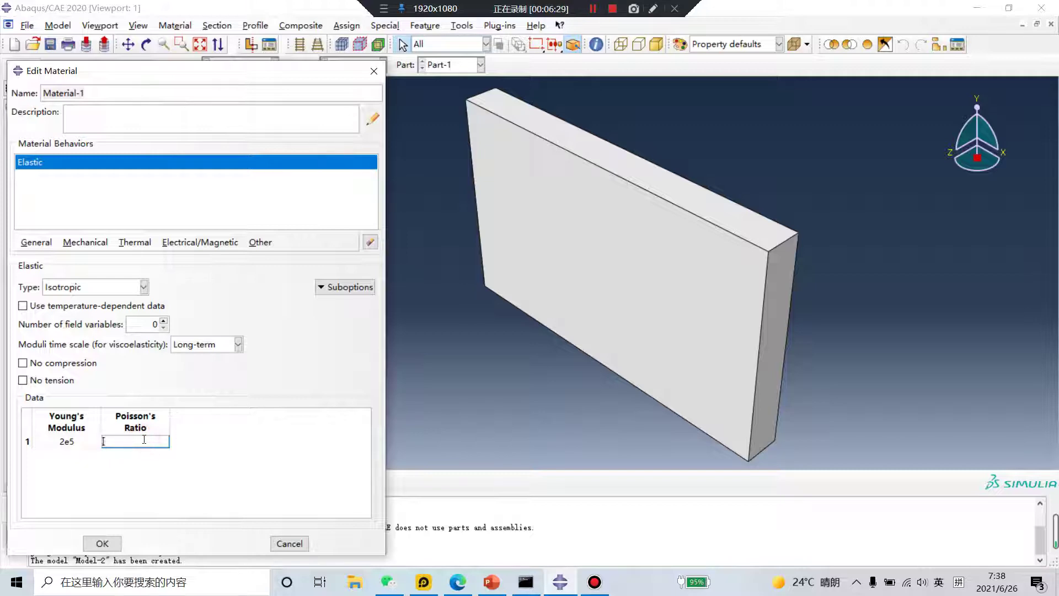
type("0.3")
left_click(104, 543)
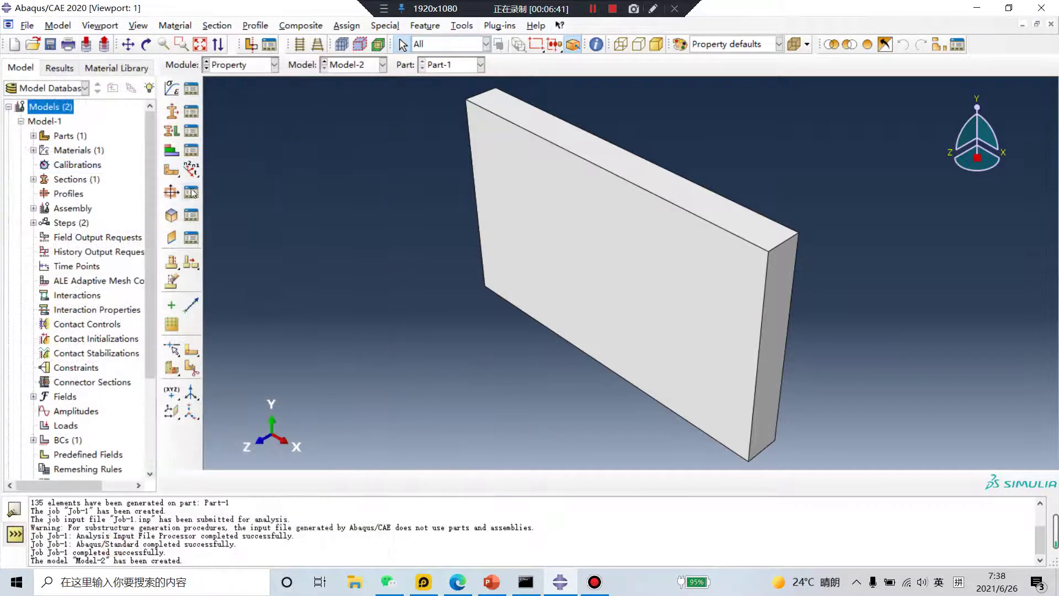
- Create a solid homogeneous Section-1 and assign it to the plate
left_click(177, 114)
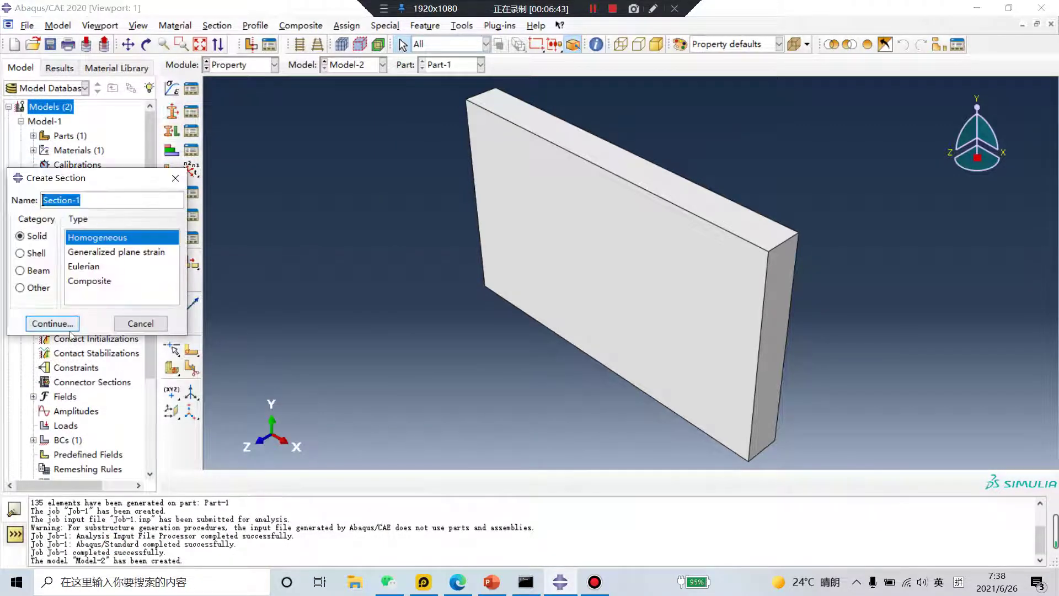
left_click(91, 325)
left_click(54, 220)
left_click(172, 131)
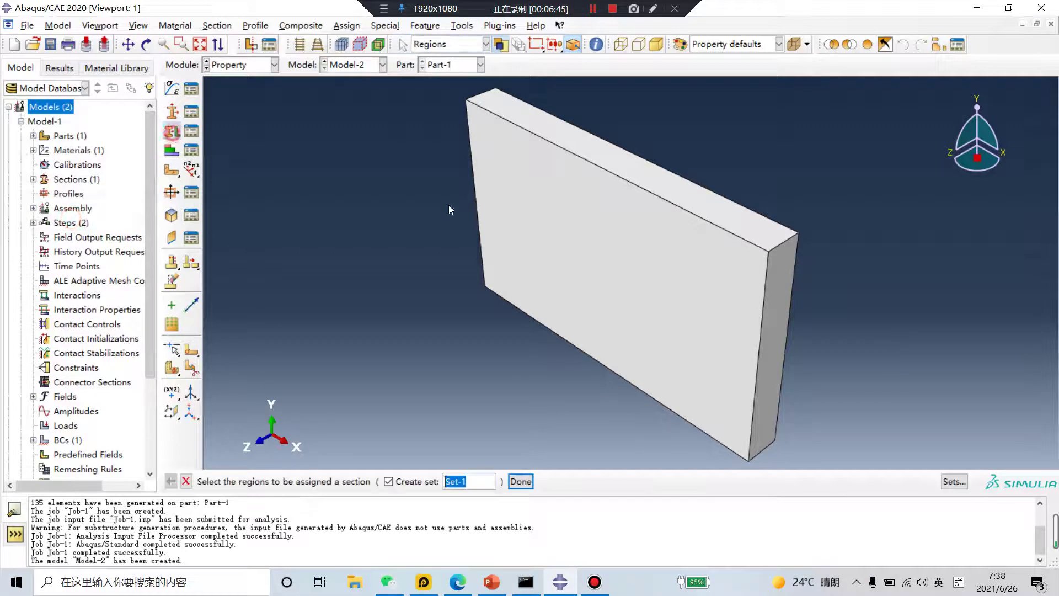
left_click(485, 205)
middle_click(414, 328)
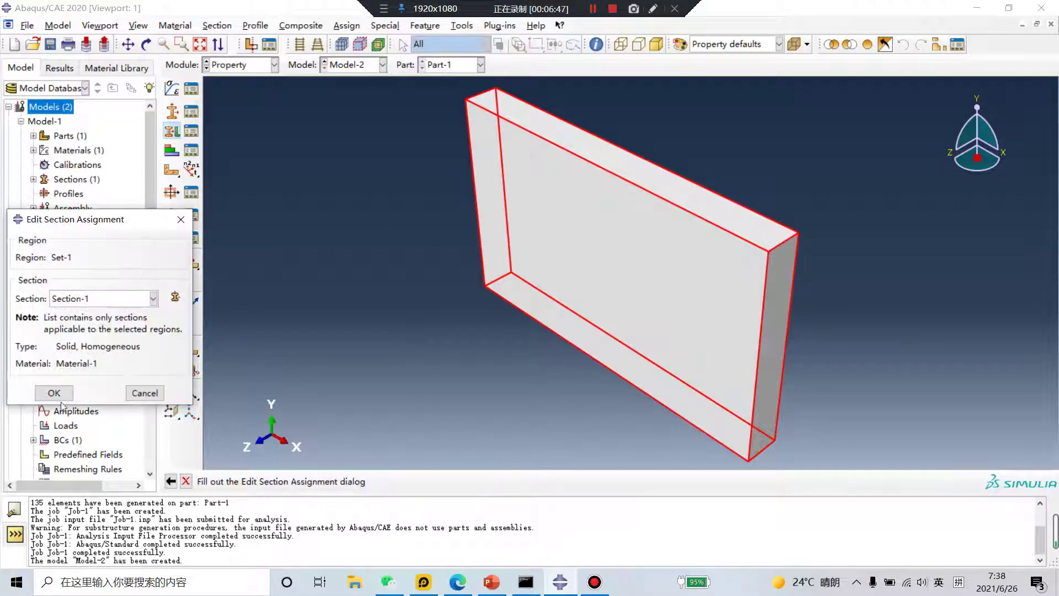
left_click(54, 393)
- Add an instance of the Part-1 plate to the assembly
left_click(237, 64)
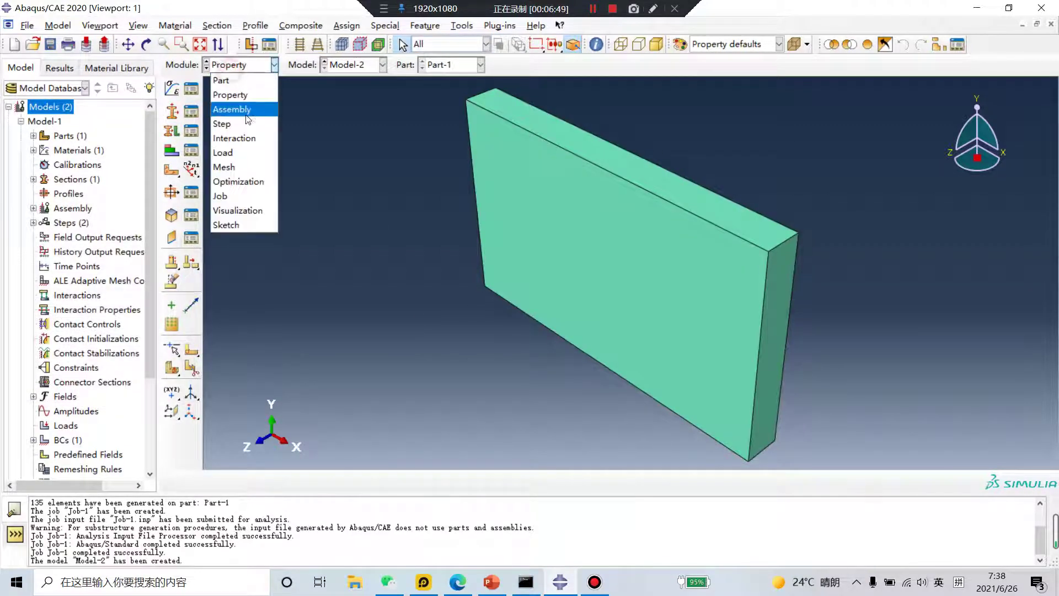
left_click(246, 116)
left_click(172, 88)
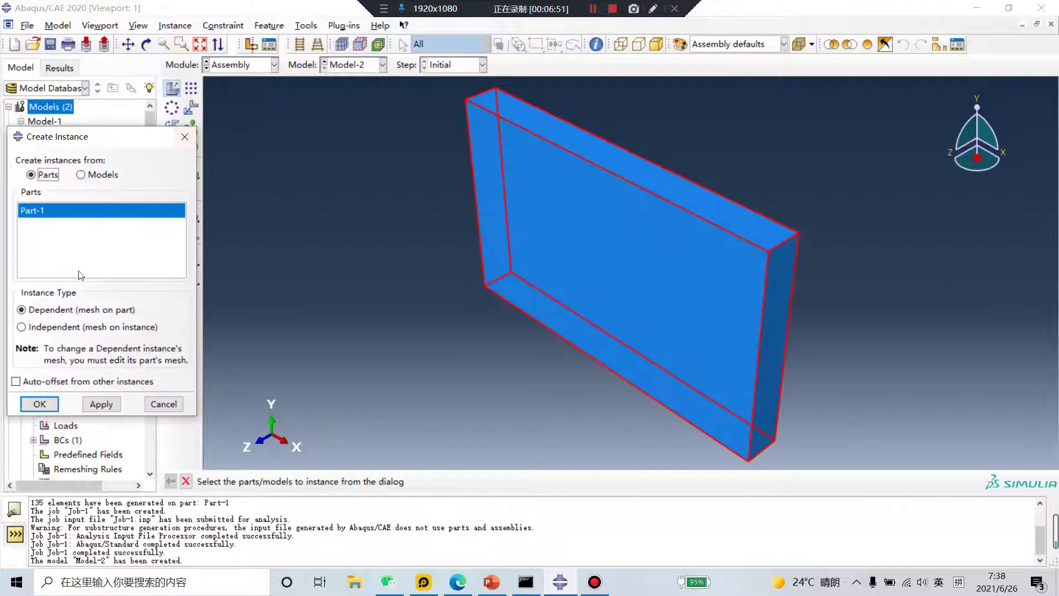
left_click(39, 404)
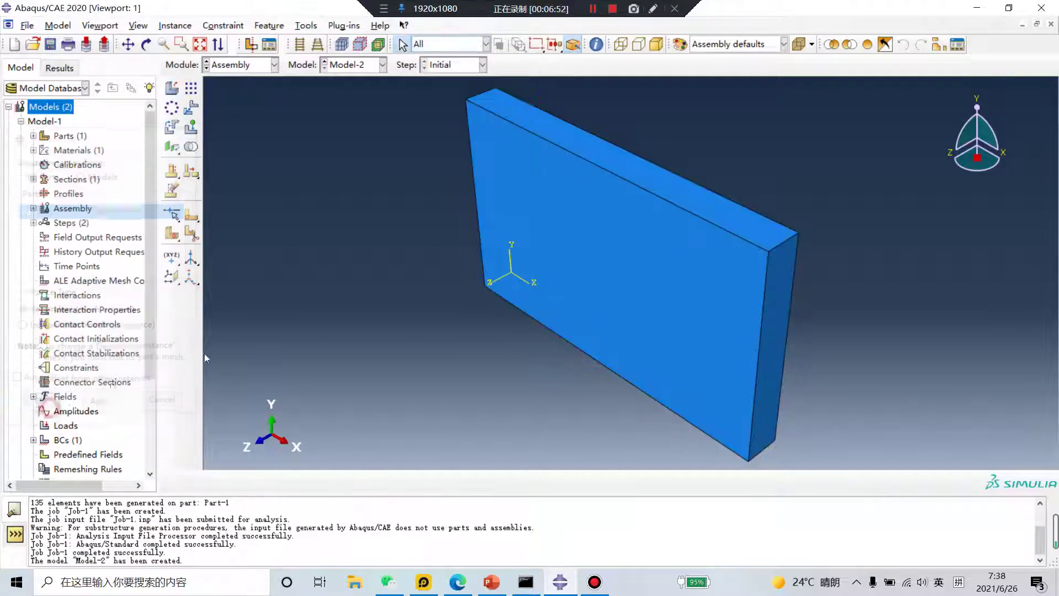
- Import Job-1_Z101.sim into Model-1 as a substructure part
left_click(33, 135)
left_click(63, 136)
right_click(63, 136)
left_click(122, 180)
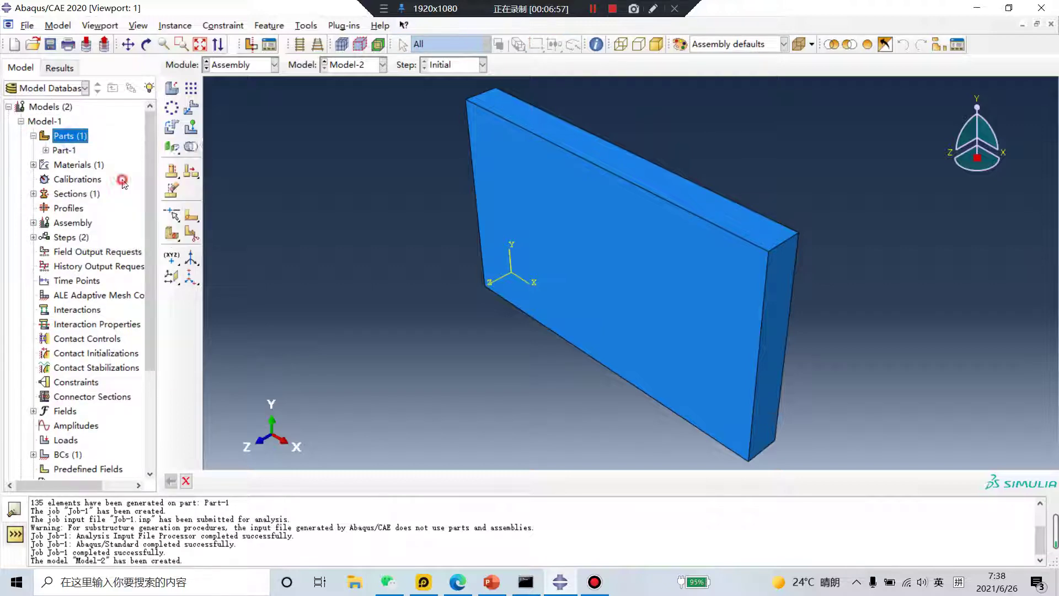
left_click(466, 381)
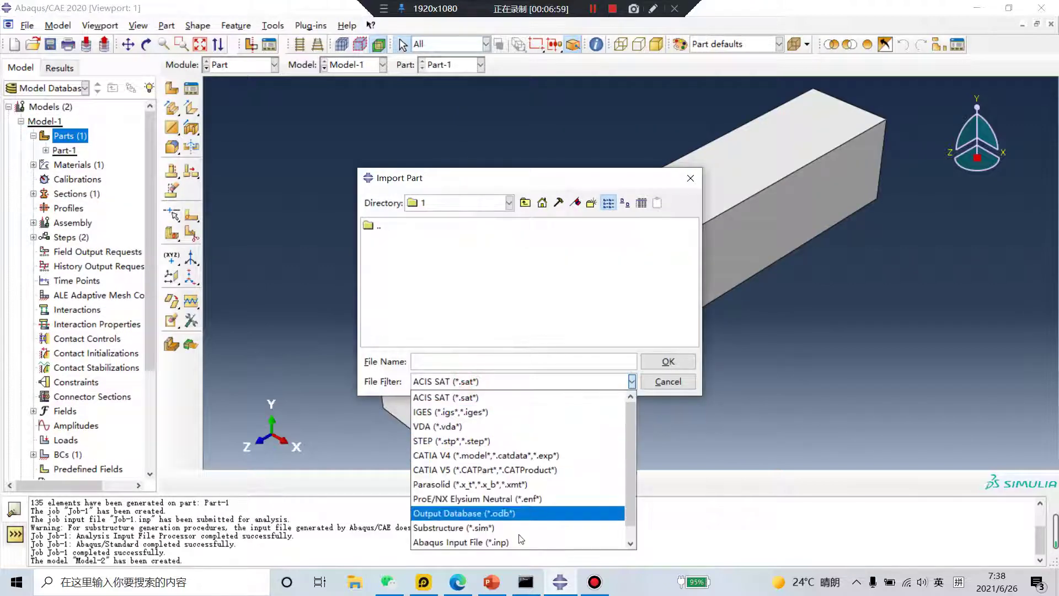
left_click(513, 528)
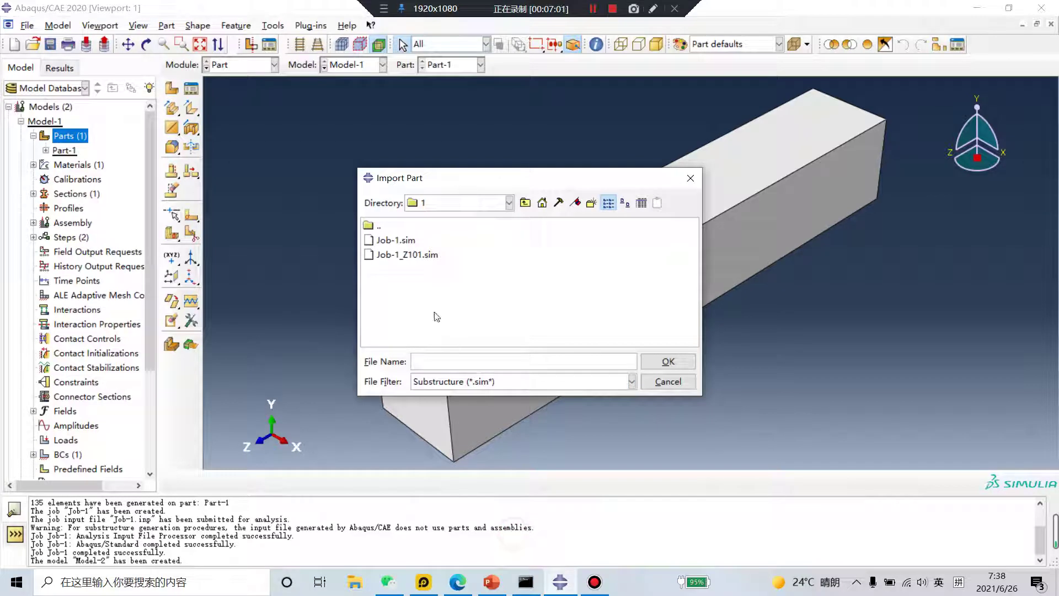
left_click(408, 255)
left_click(668, 362)
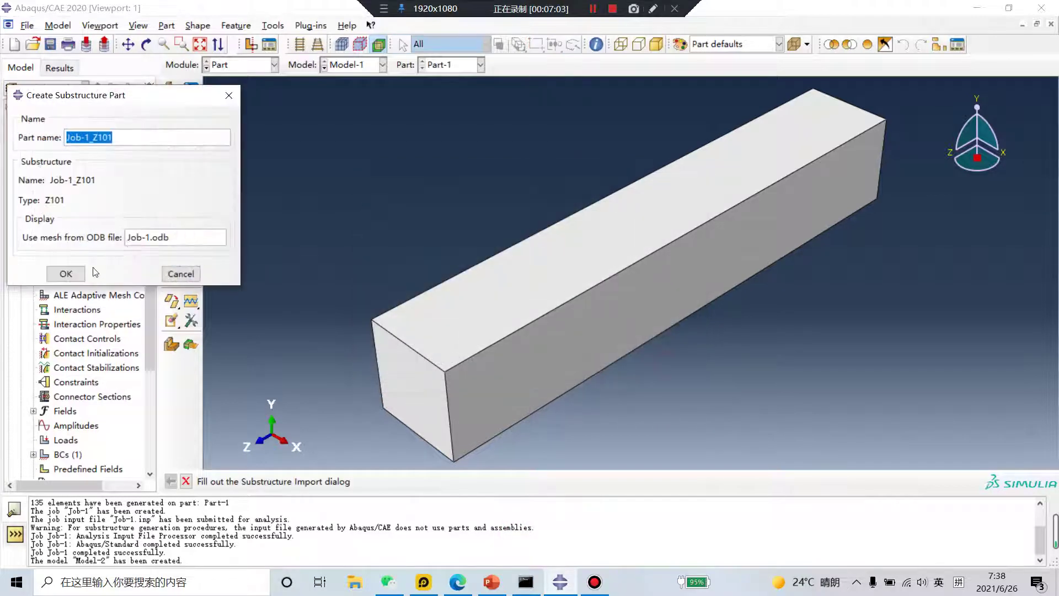
left_click(68, 274)
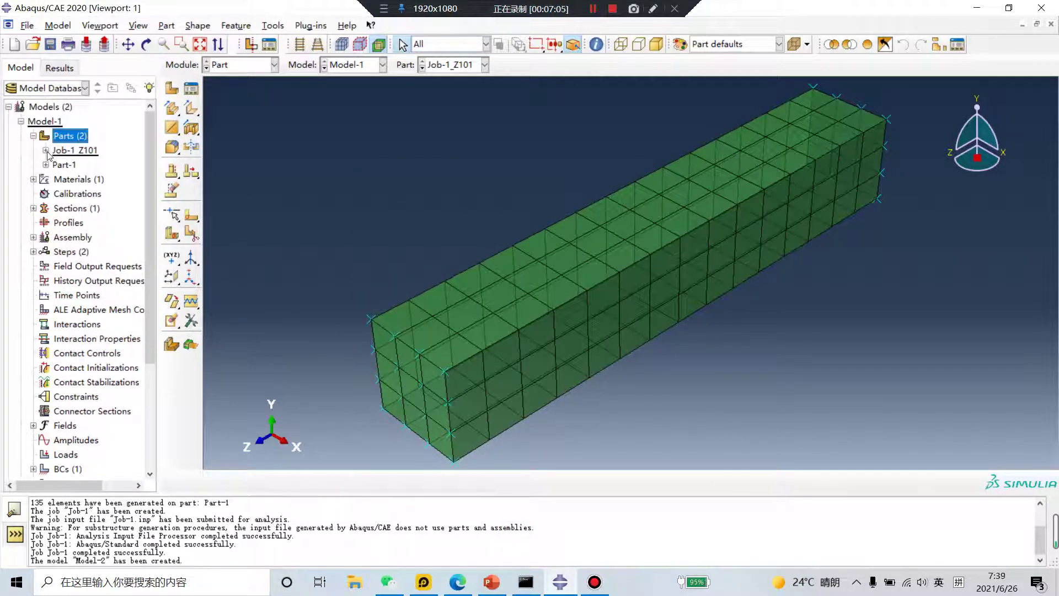
- Preview Job-1_Z101 and Part-1 as assembly instances, then cancel without placing one
left_click(226, 71)
left_click(237, 106)
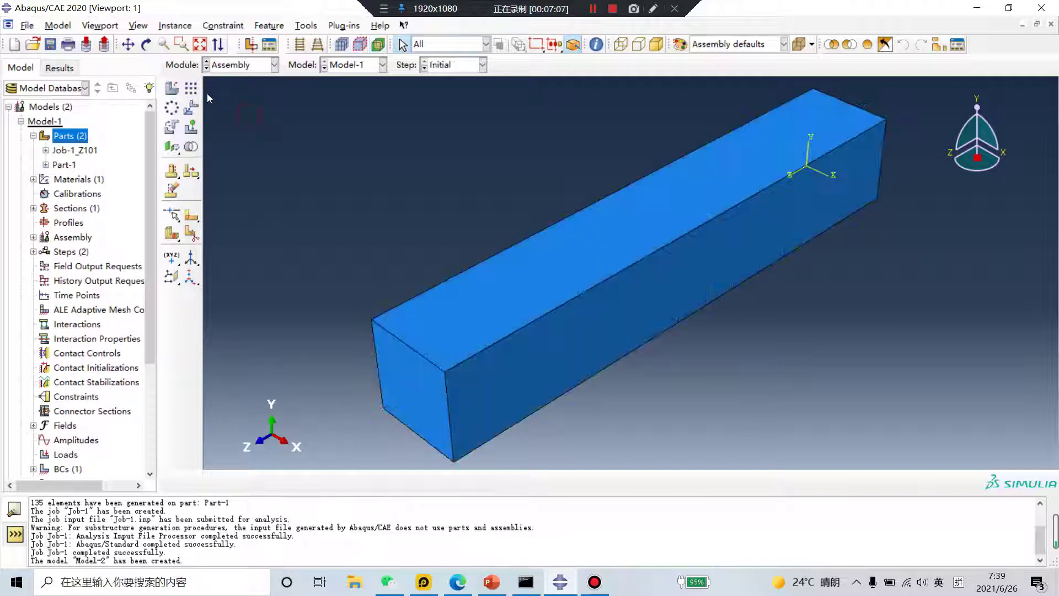
left_click(172, 89)
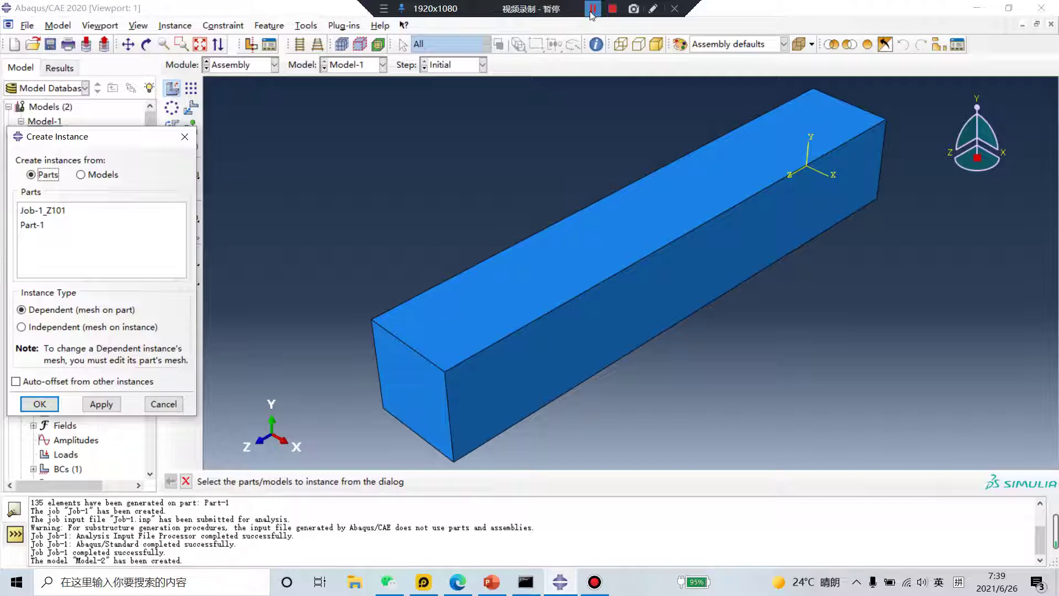
left_click(50, 211)
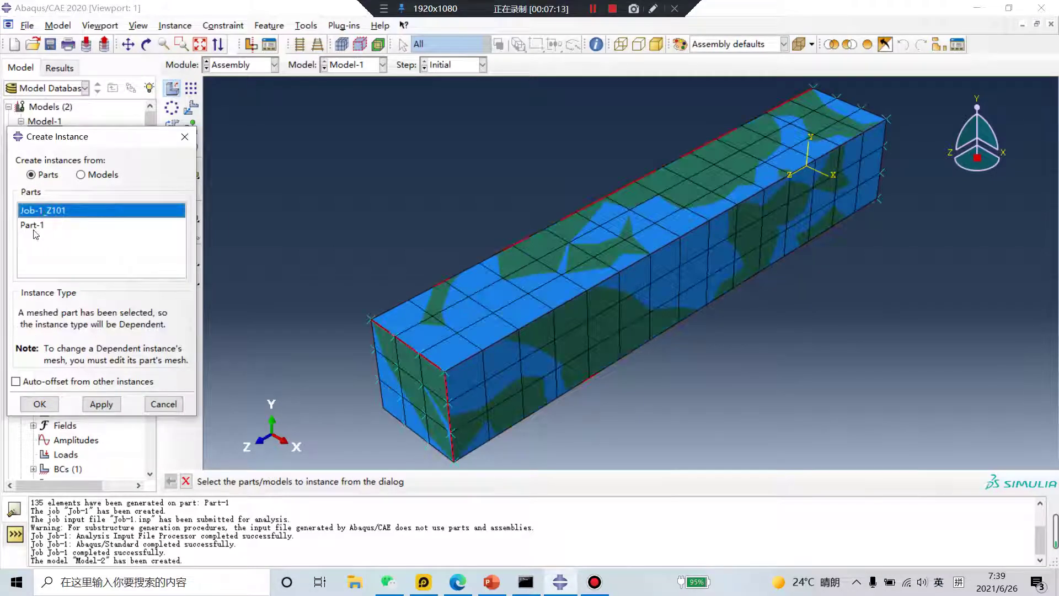
left_click(39, 226)
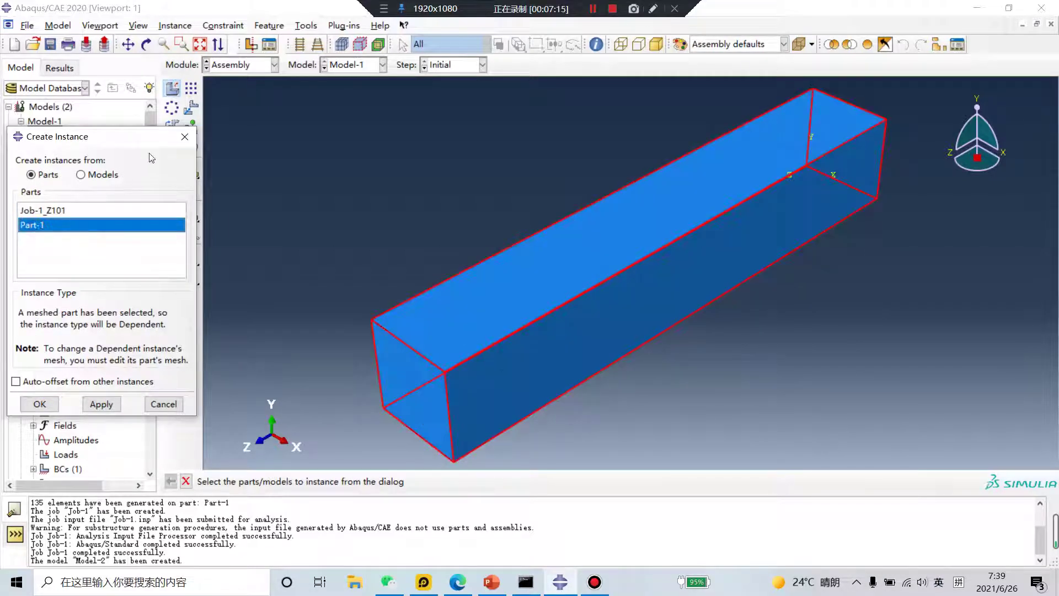
left_click(185, 136)
- Switch to Model-2 and import Job-1_Z101.sim there as a substructure part
left_click(364, 65)
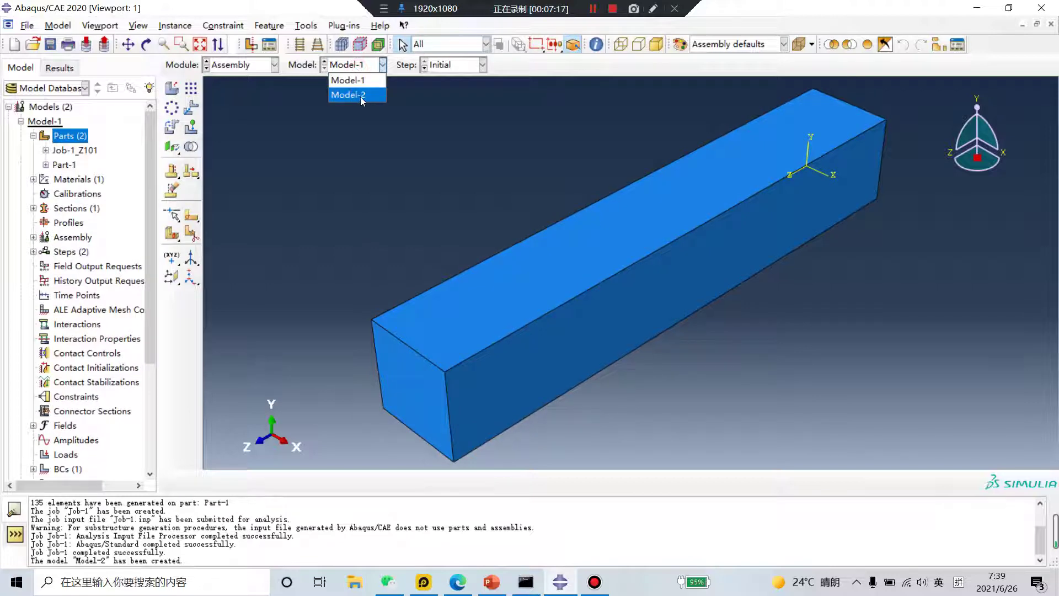
left_click(363, 95)
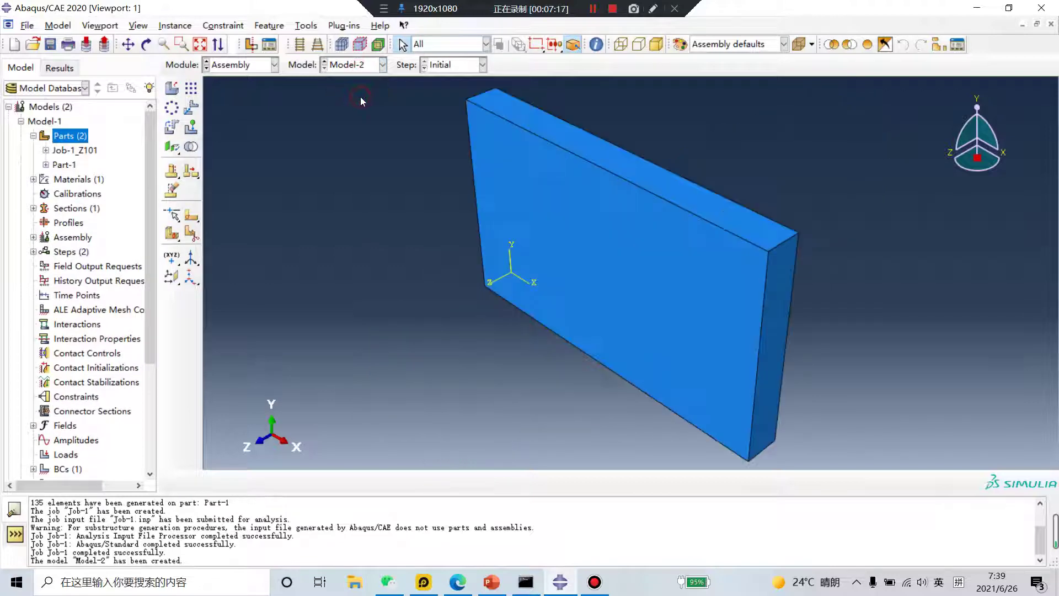
left_click(21, 122)
left_click(20, 136)
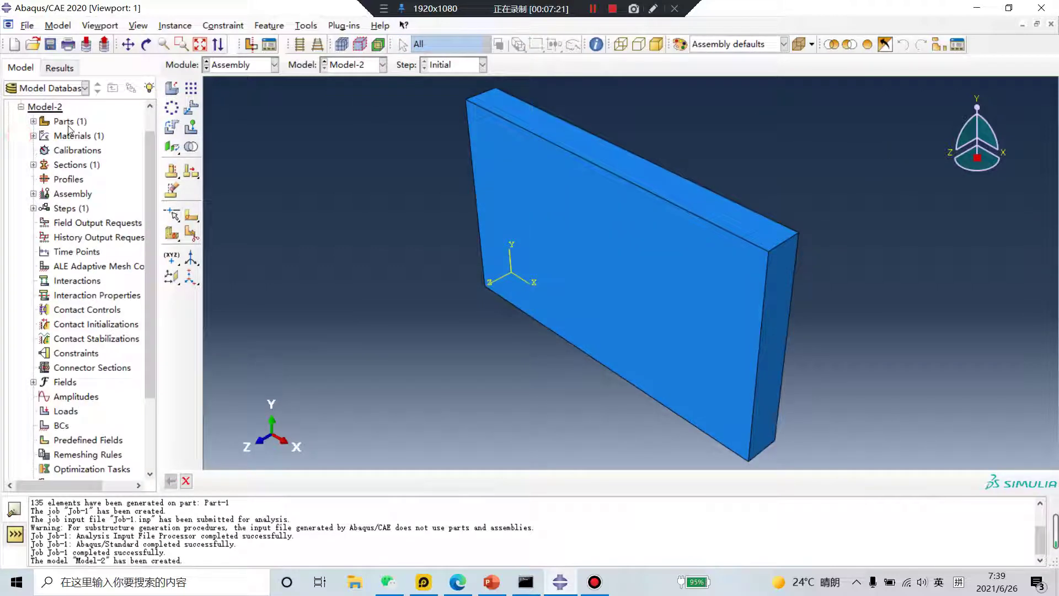
left_click(33, 121)
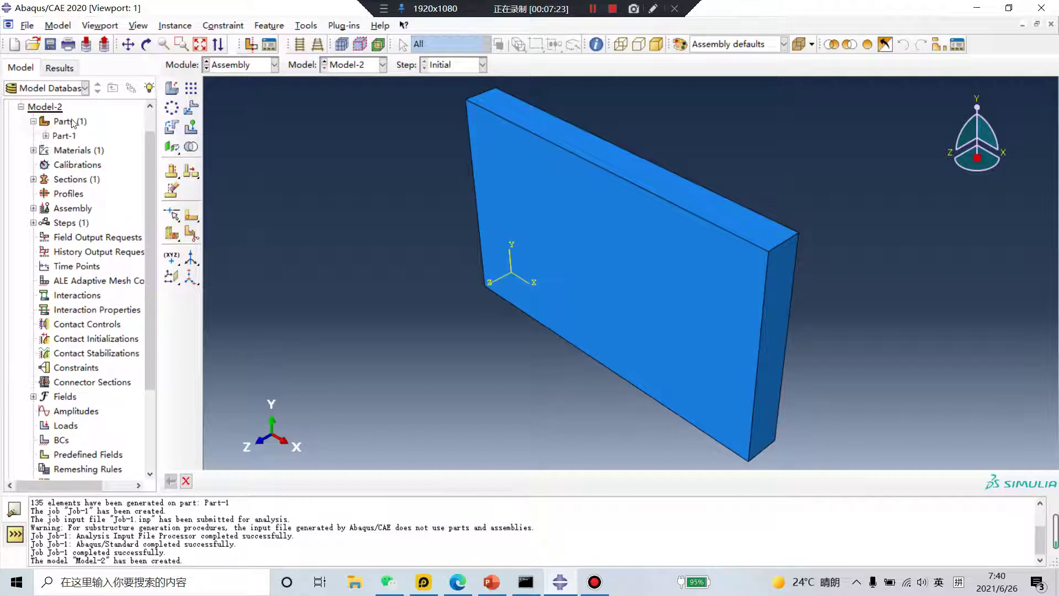
left_click(66, 121)
right_click(69, 122)
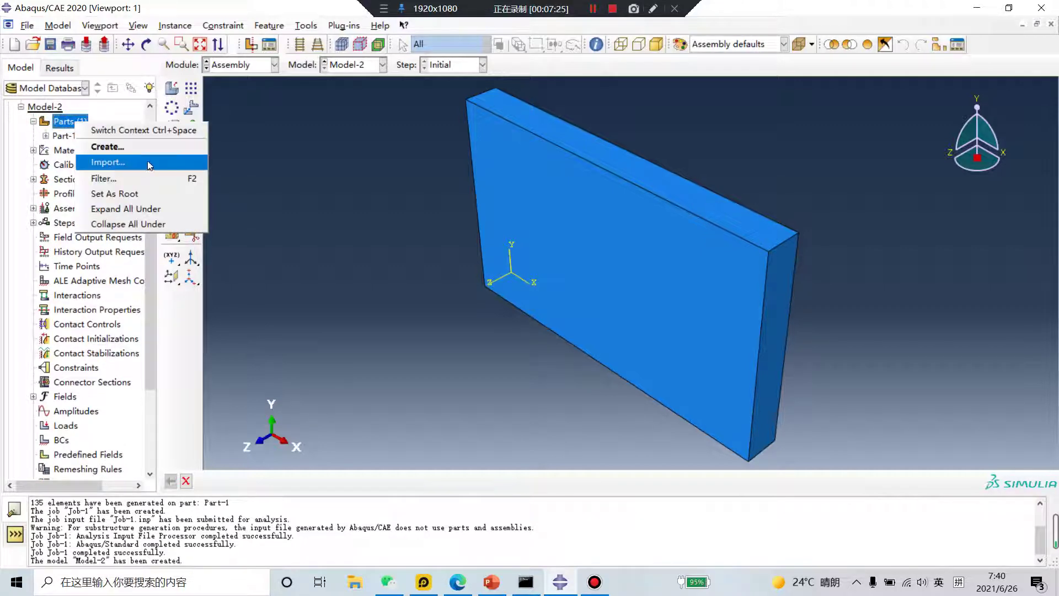
left_click(149, 165)
left_click(411, 254)
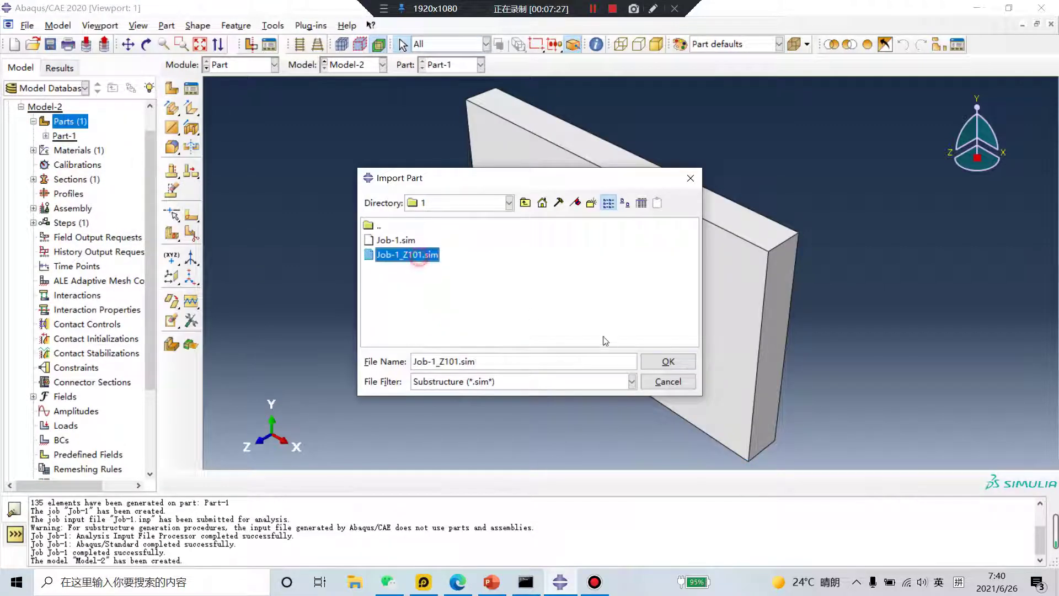
left_click(668, 361)
left_click(65, 274)
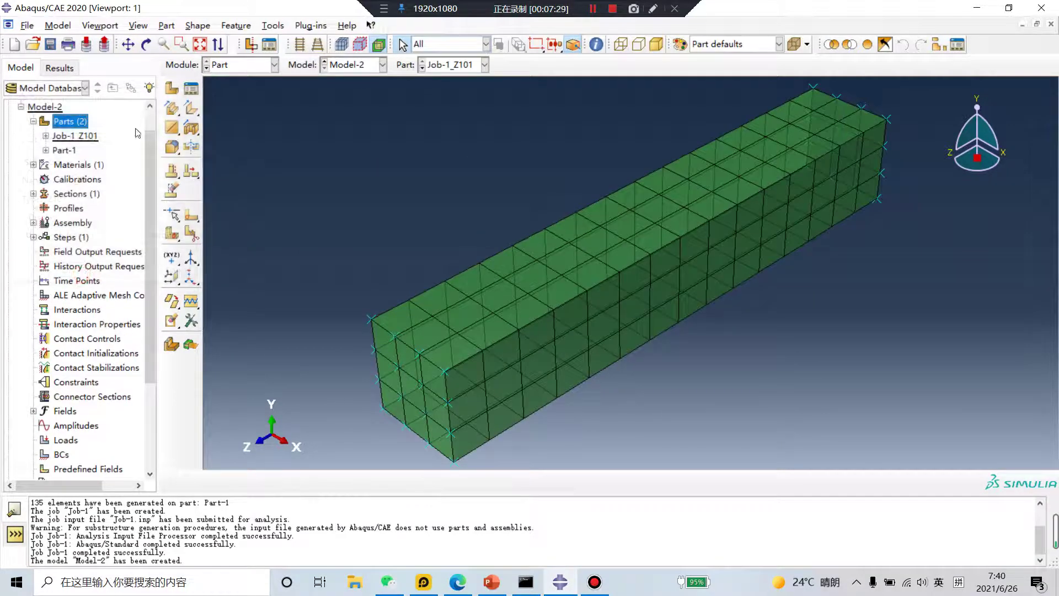
- Instance the Job-1_Z101 leg substructure in Model-2's assembly next to the plate
left_click(249, 66)
left_click(231, 107)
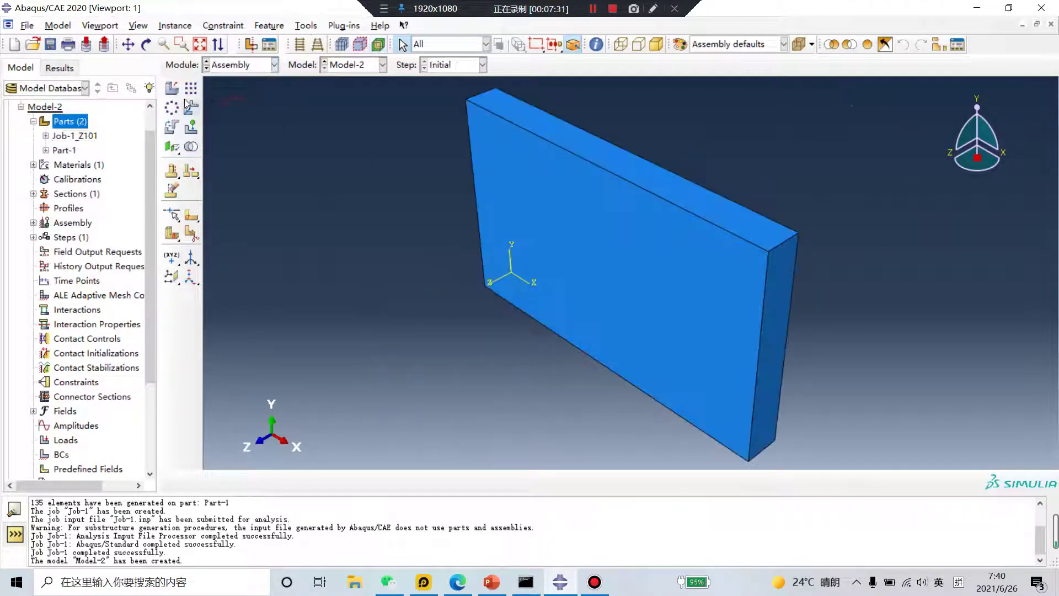
left_click(176, 91)
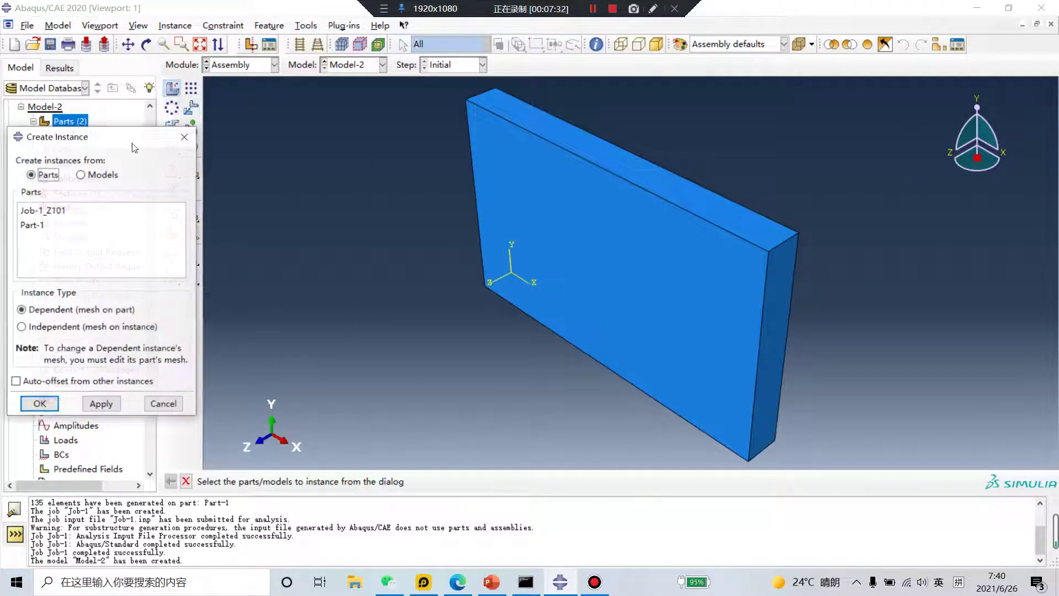
left_click(34, 226)
left_click(51, 211)
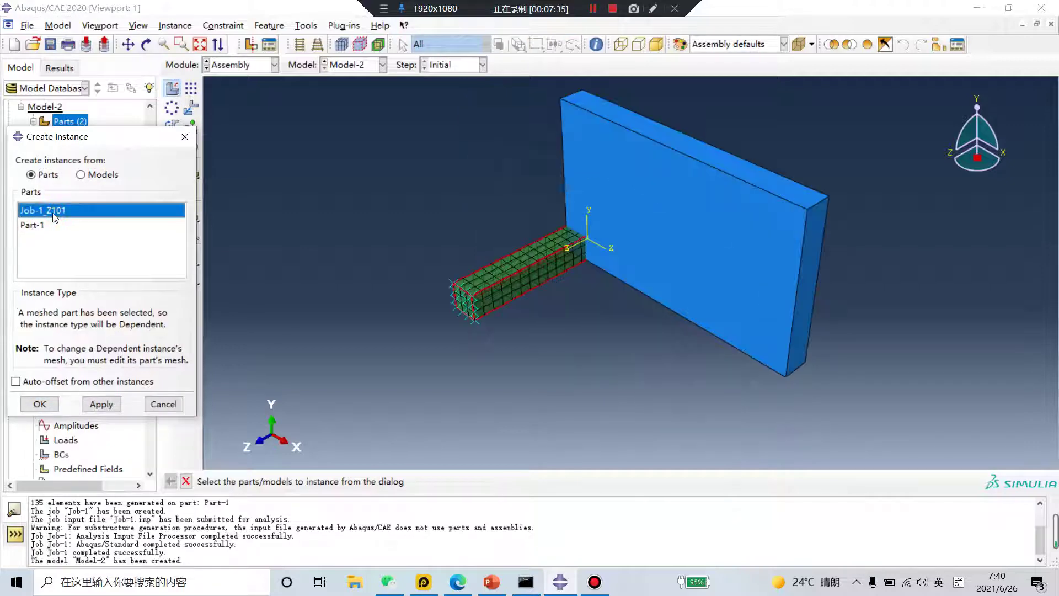
left_click_drag(631, 197, 612, 291, "ctrl+alt")
left_click(40, 405)
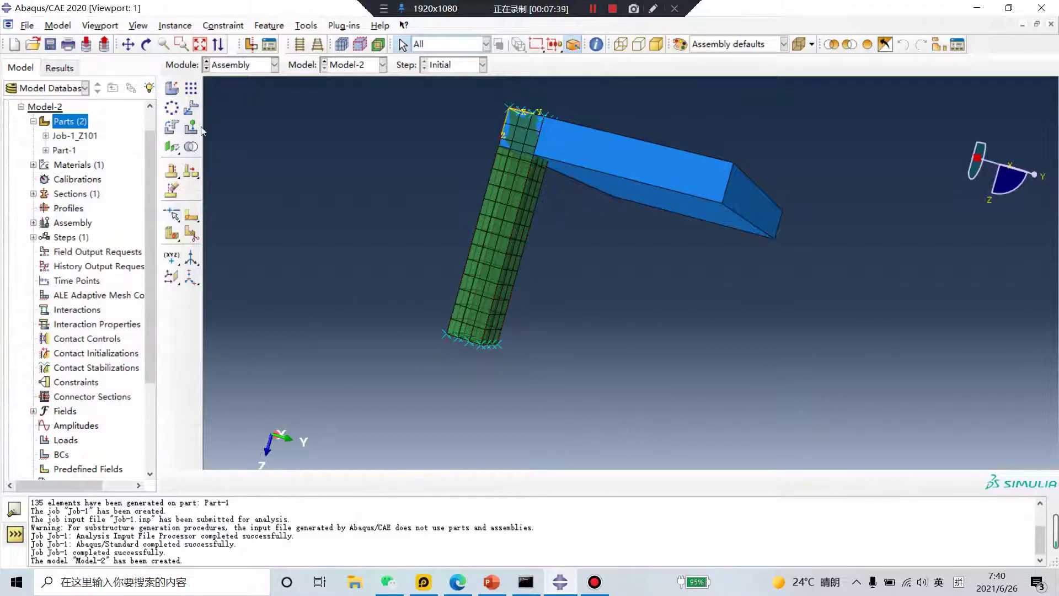
left_click(190, 90)
- Pattern the leg instance into a 2×2 linear array of four copies
left_click(486, 240)
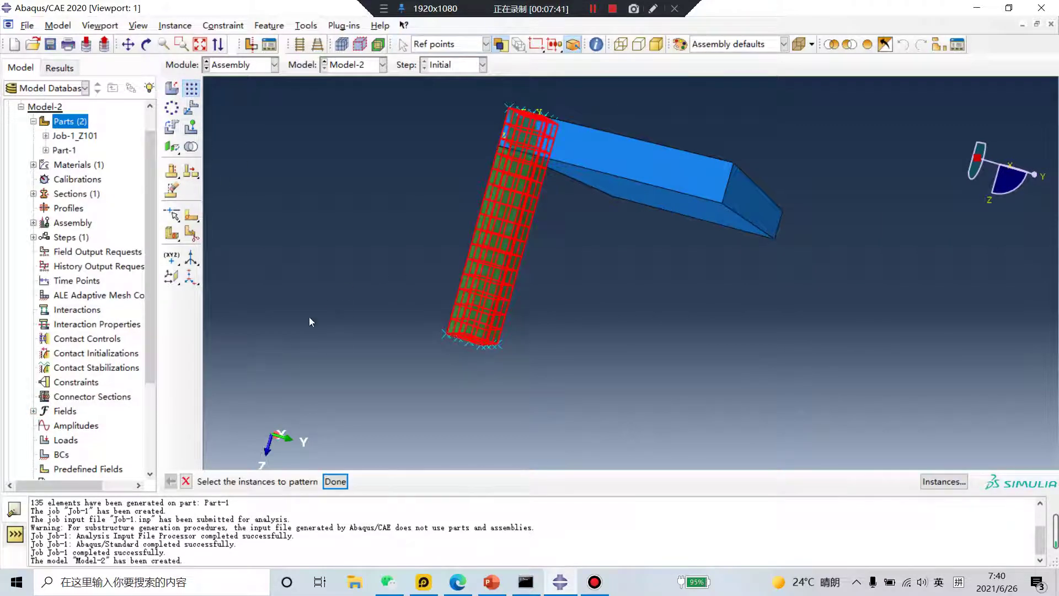
middle_click(309, 316)
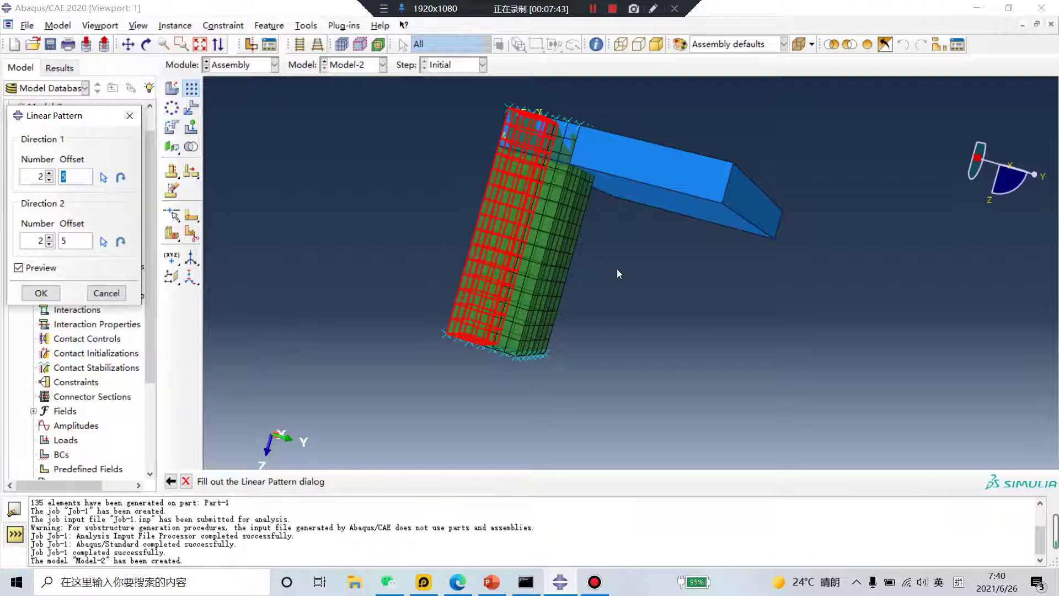
left_click_drag(703, 256, 646, 145, "ctrl+alt")
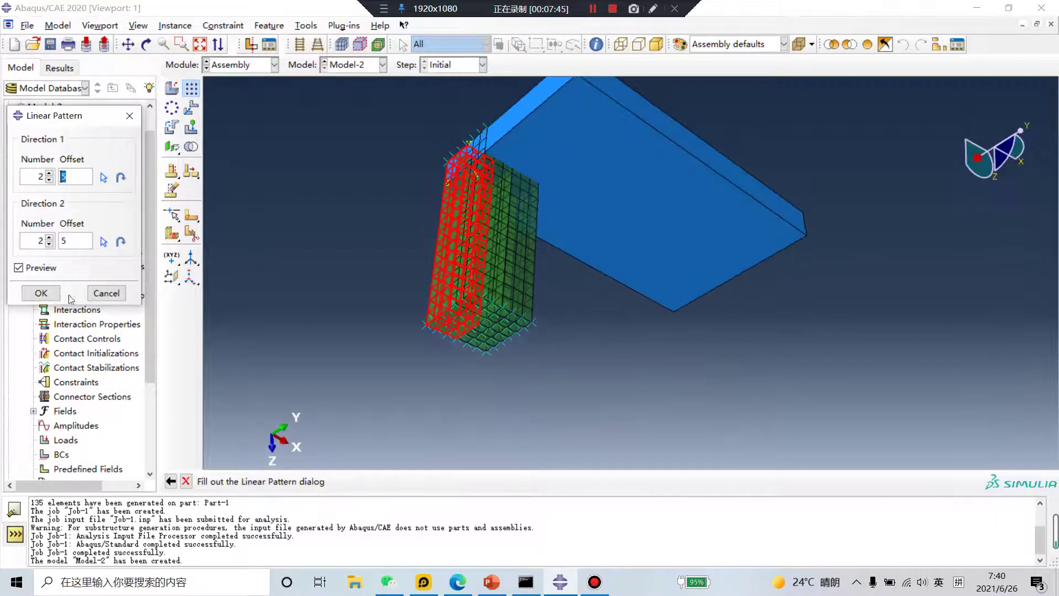
left_click(44, 293)
left_click_drag(561, 166, 355, 216, "ctrl+alt")
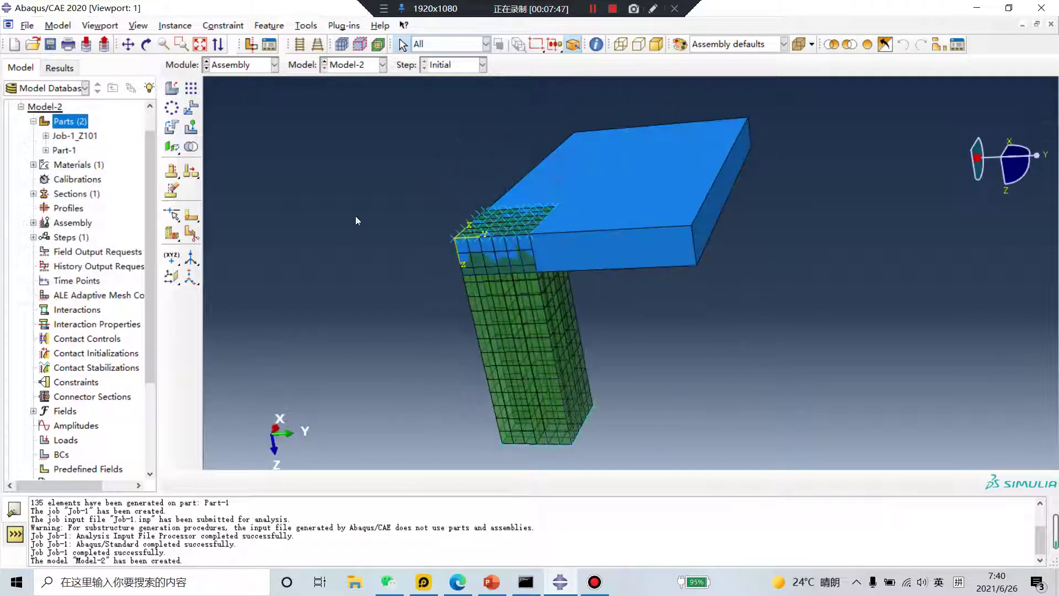
- Translate two leg copies from their corner vertices onto plate corners, including the far corner
left_click(190, 107)
left_click(469, 291)
middle_click(388, 330)
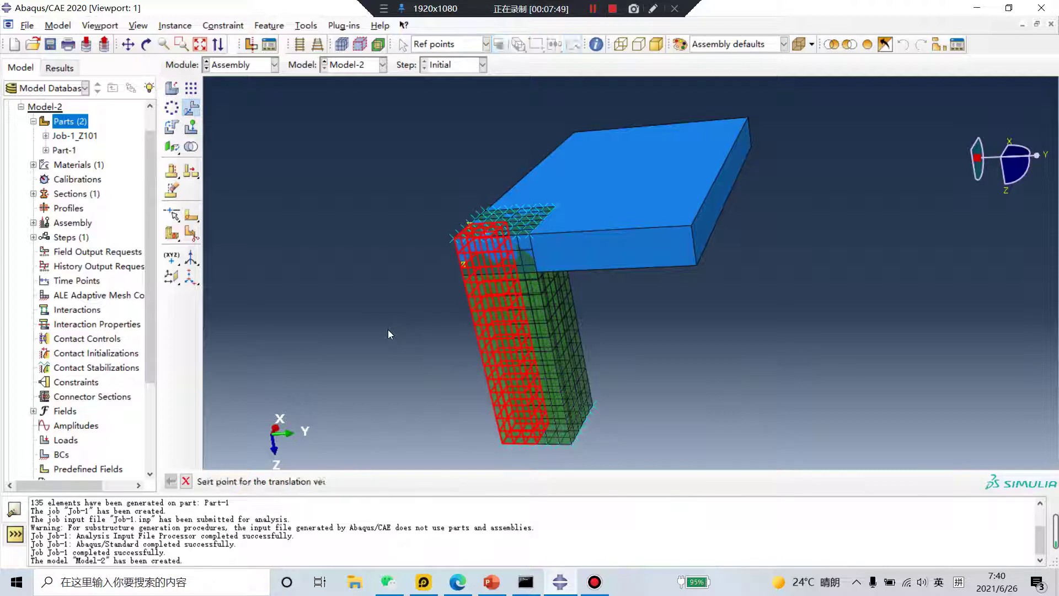
left_click(456, 238)
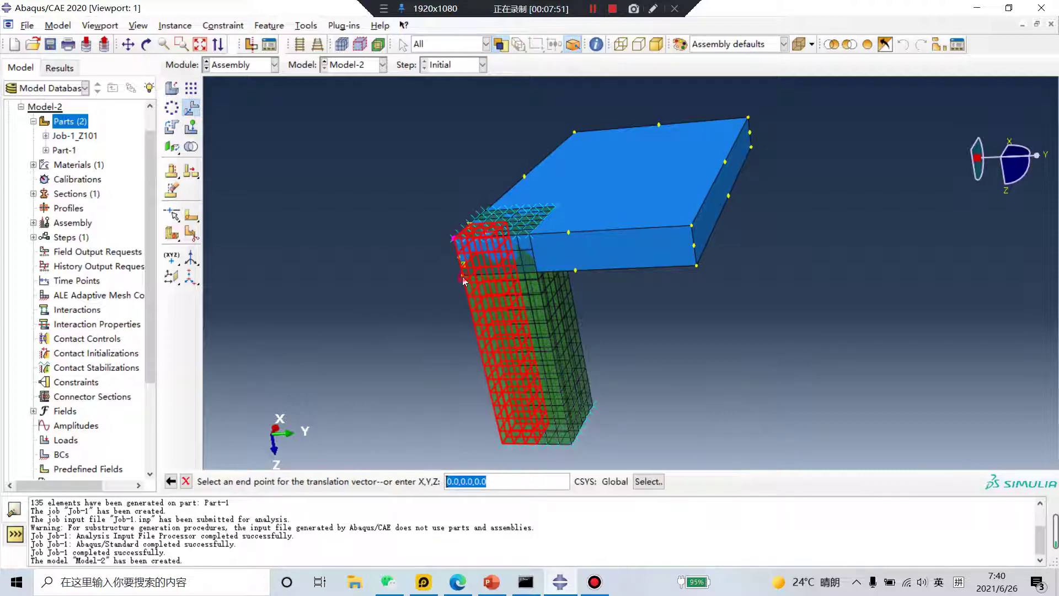
left_click(463, 277)
left_click(286, 481)
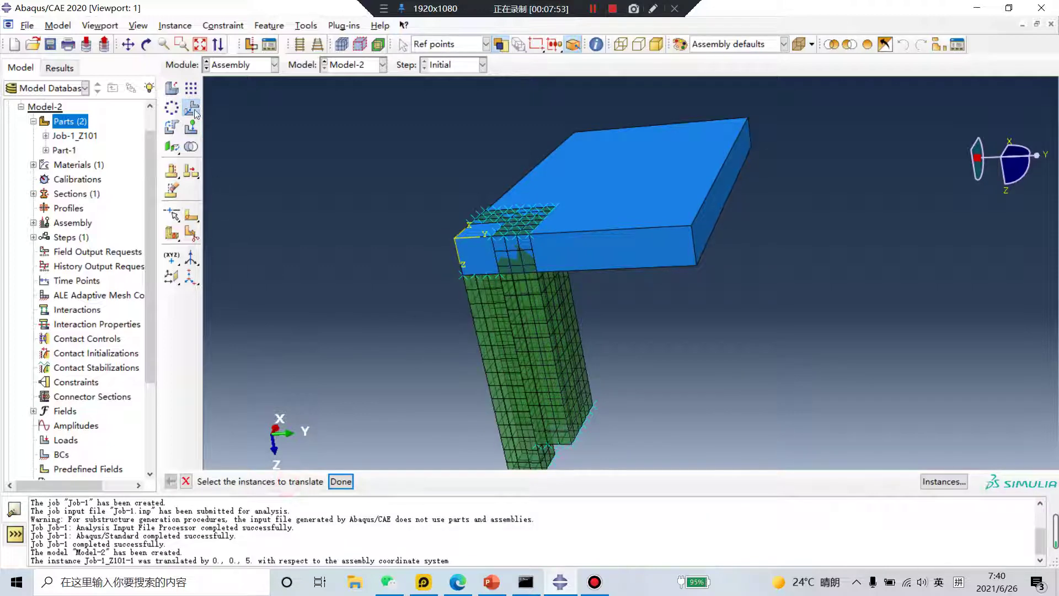
left_click(553, 325)
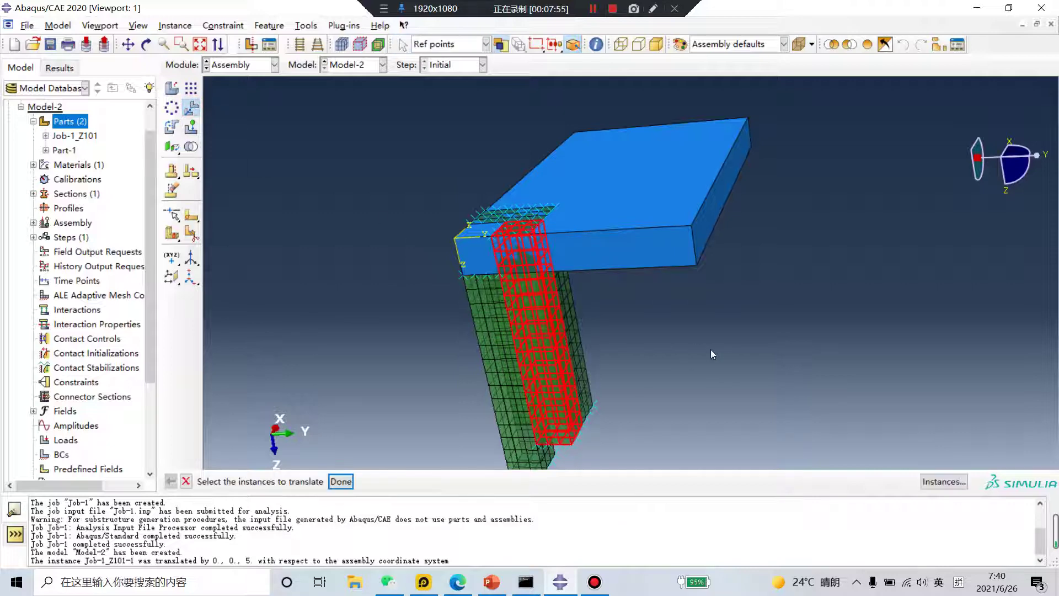
middle_click(714, 349)
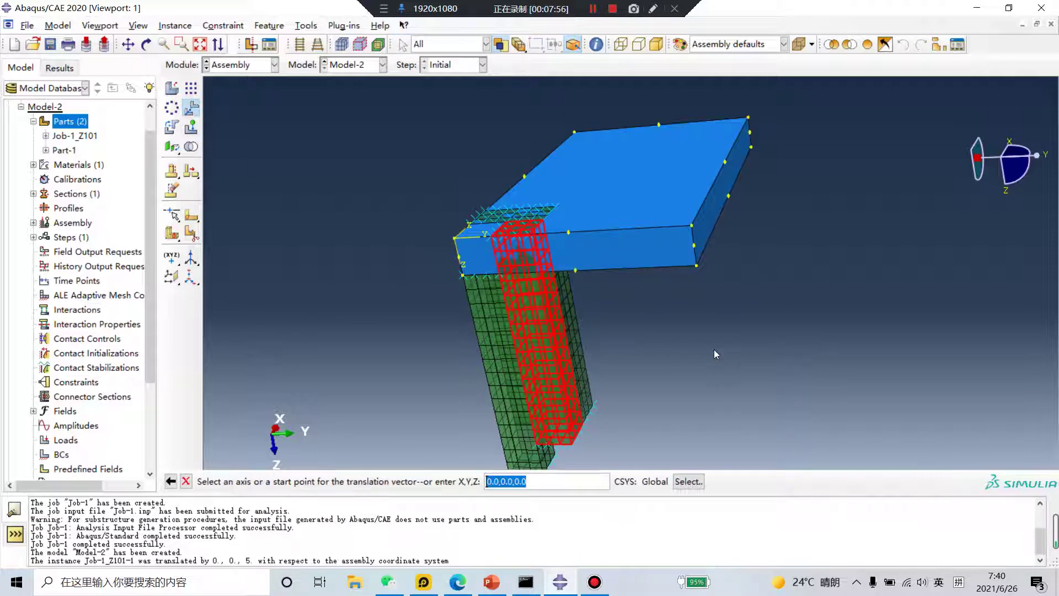
left_click(542, 221)
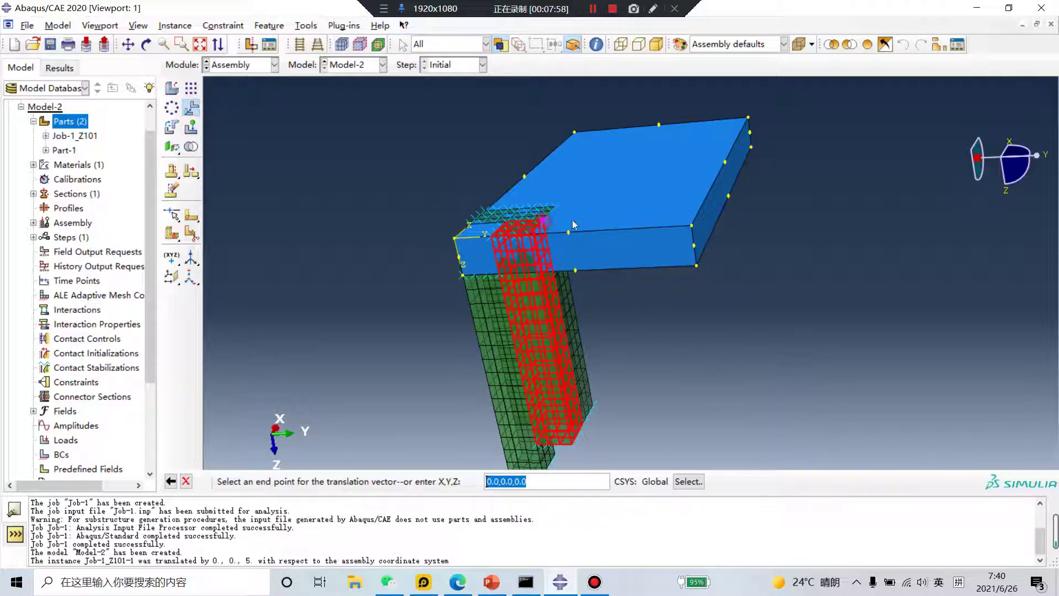
left_click(751, 146)
left_click(294, 481)
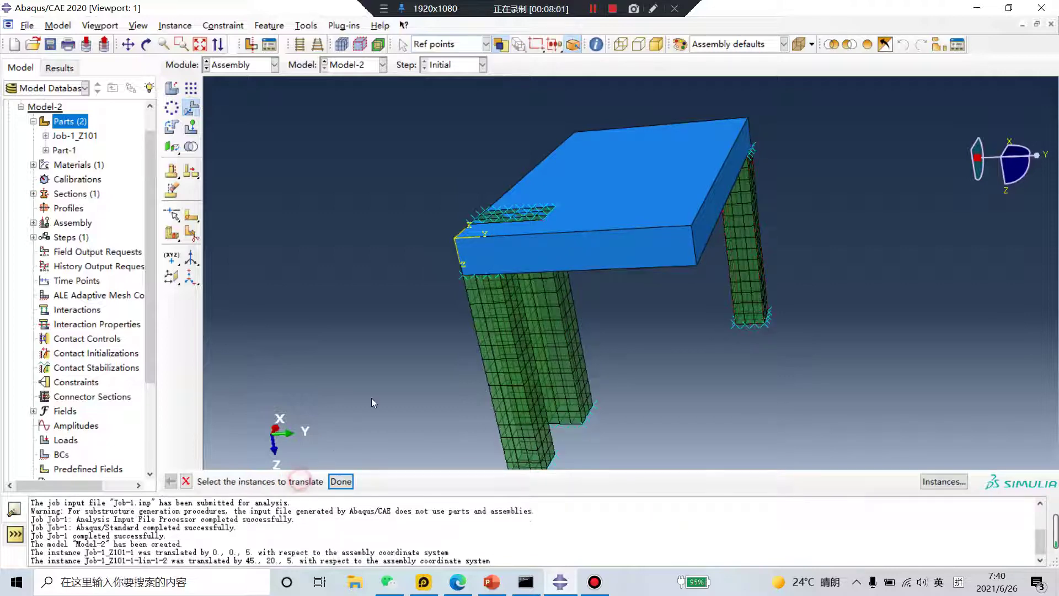
- Translate the remaining two legs onto the last free plate corners
left_click(559, 358)
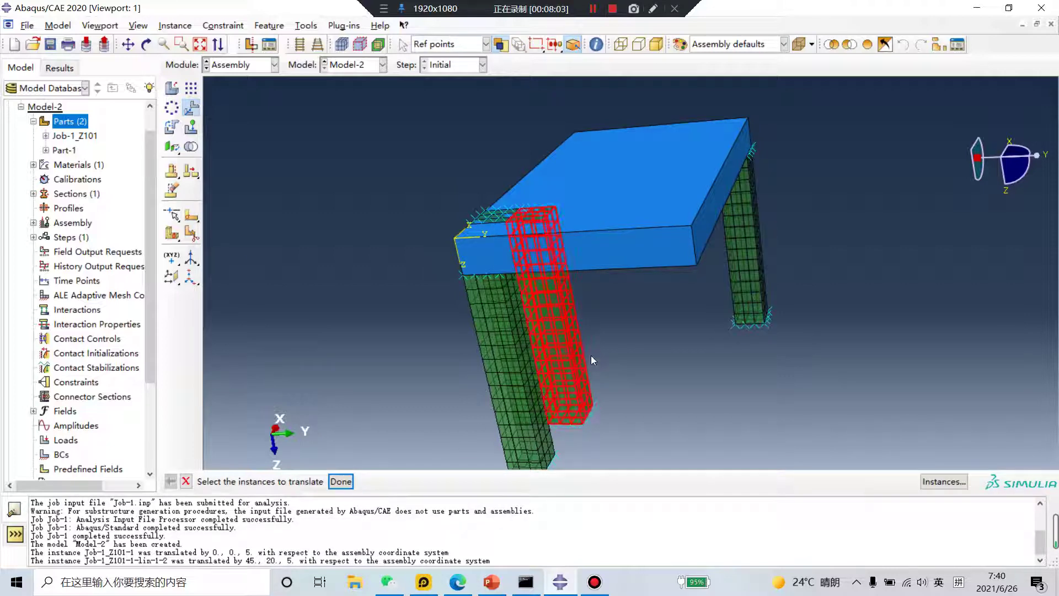
left_click(341, 481)
left_click(543, 220)
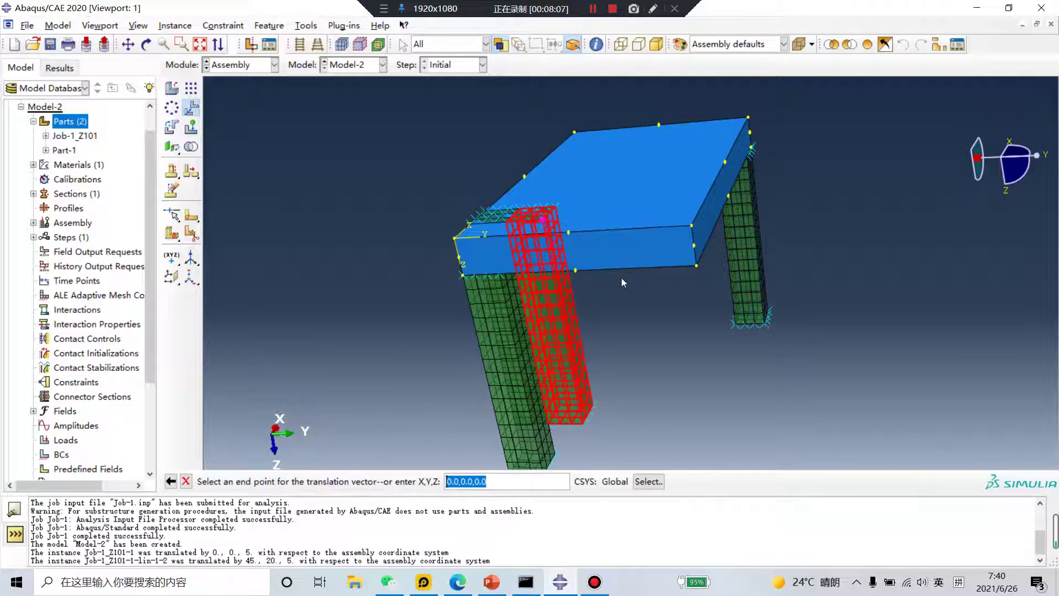
left_click(696, 266)
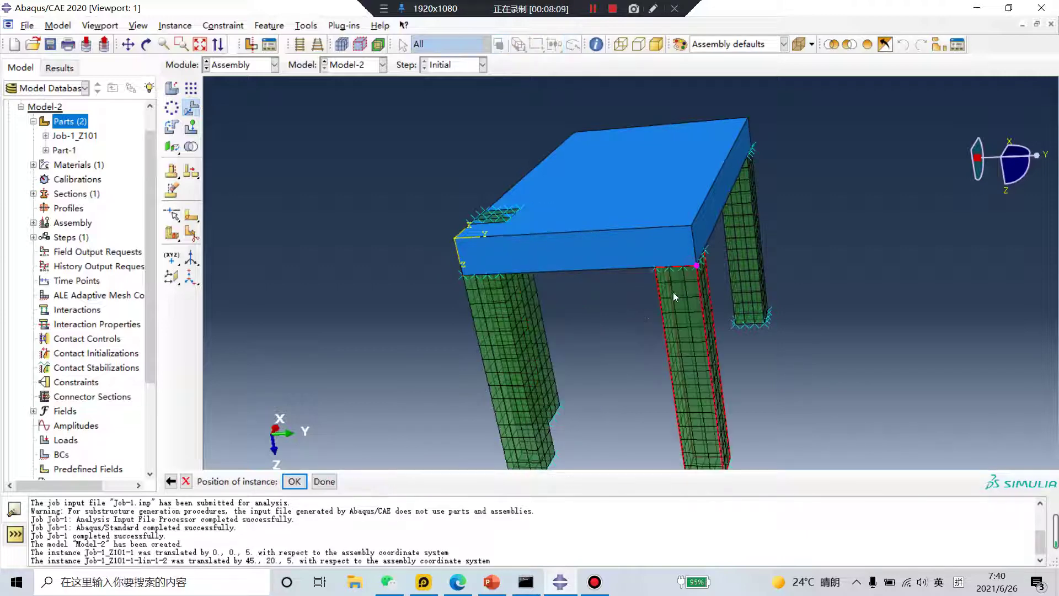
left_click(294, 481)
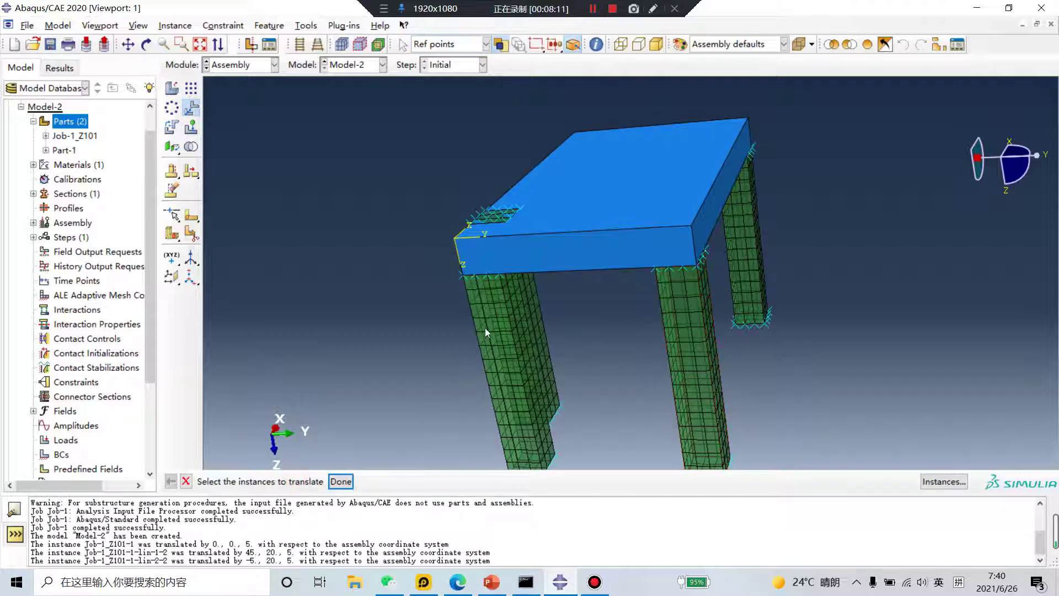
left_click_drag(546, 294, 366, 207, "ctrl+alt")
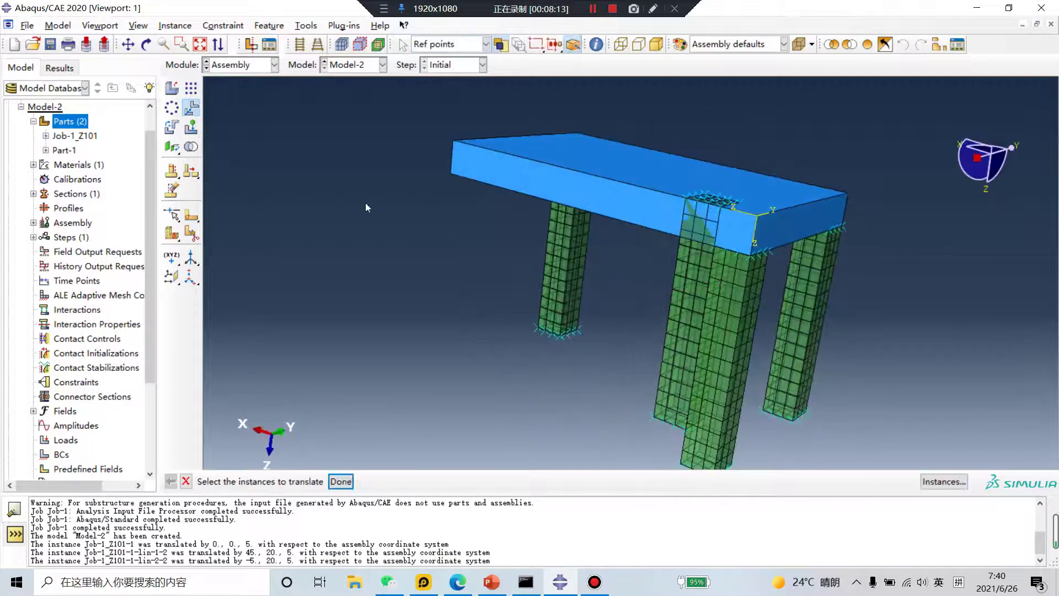
left_click(192, 108)
left_click(692, 278)
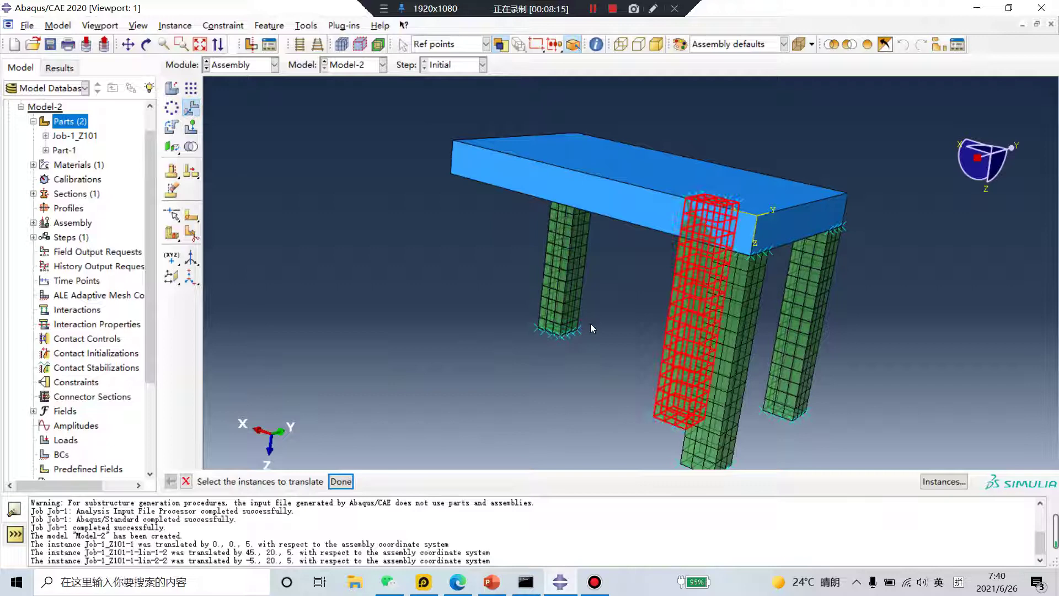
middle_click(665, 272)
left_click(686, 199)
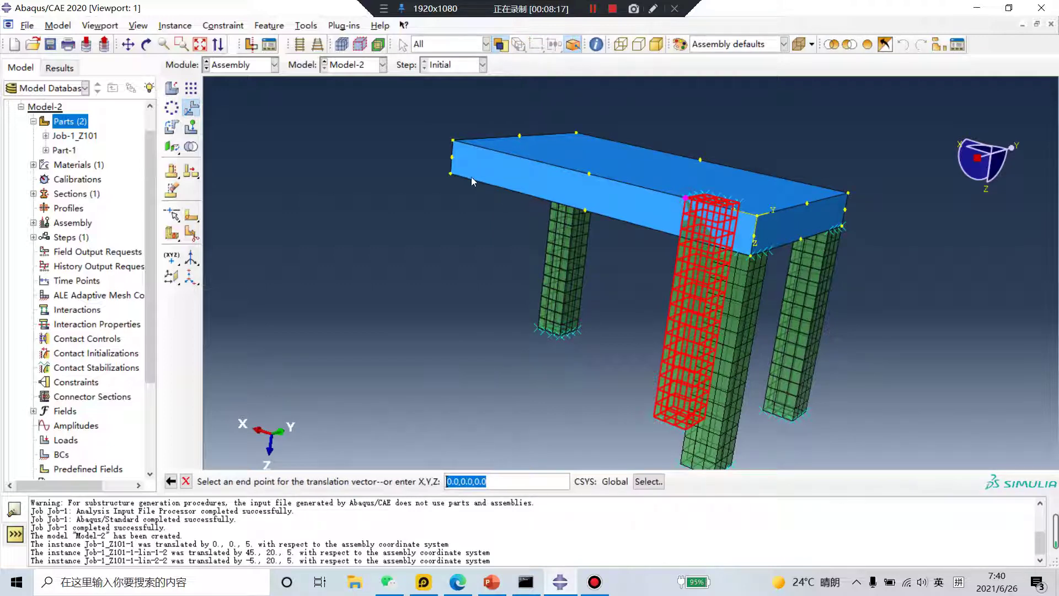
left_click(451, 174)
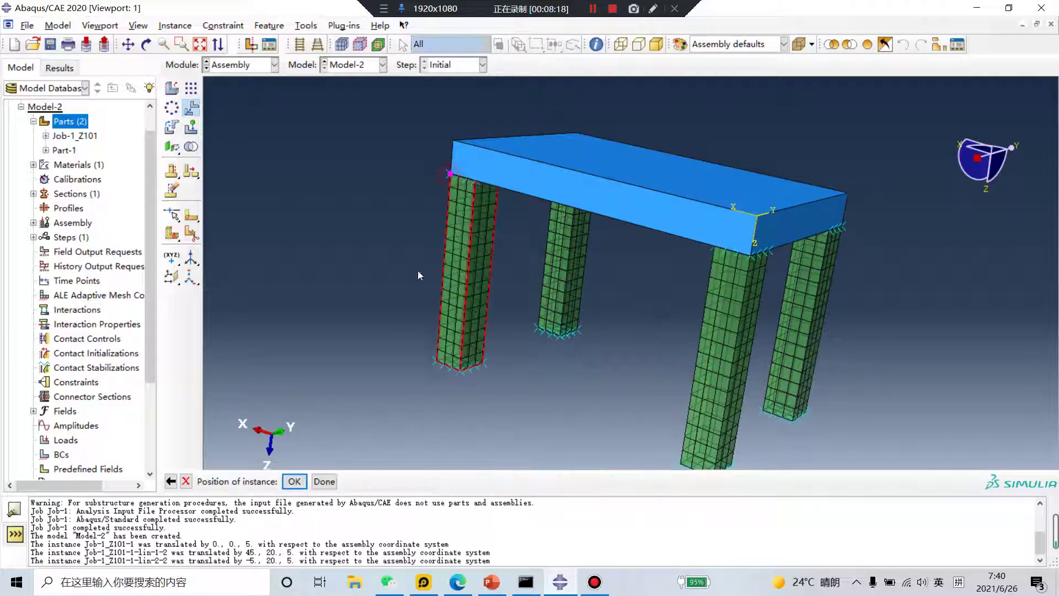
left_click(294, 481)
left_click(243, 66)
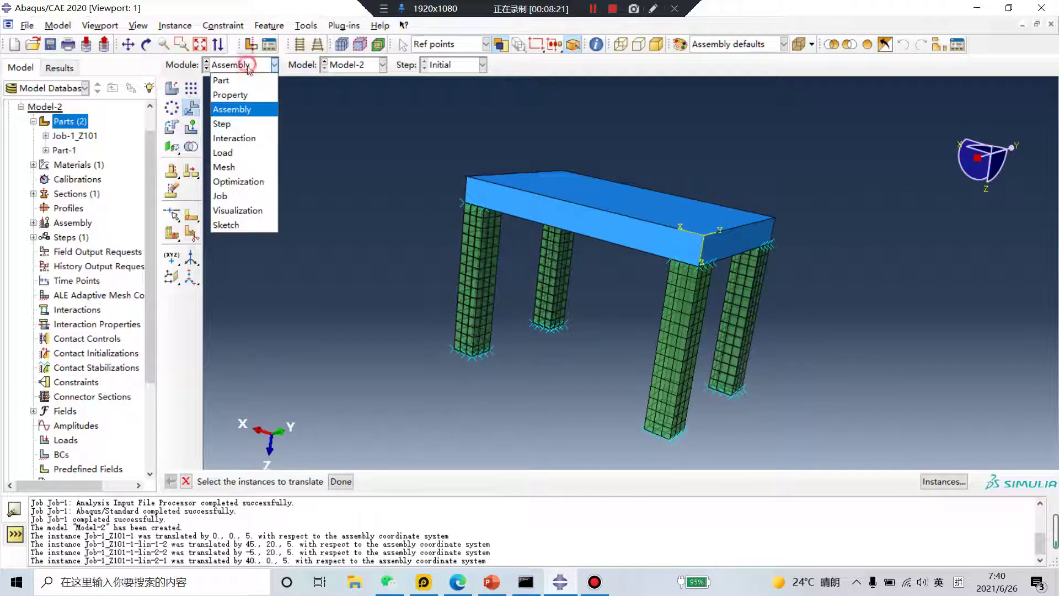
- Create Static, General Step-1 with Nlgeom on and a 0.1 initial increment
left_click(226, 120)
left_click(171, 89)
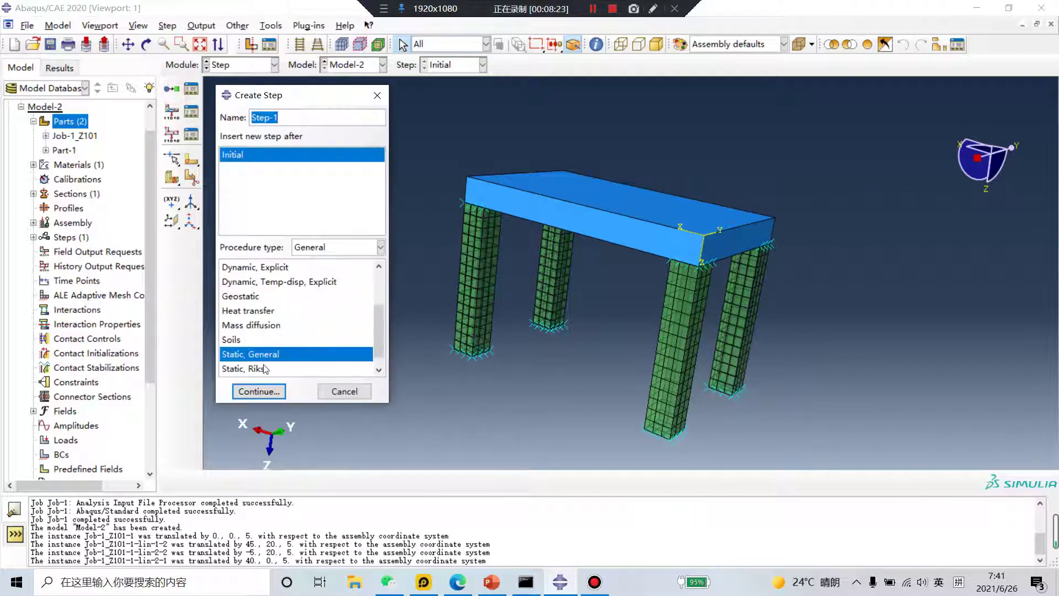
left_click(258, 391)
left_click(62, 210)
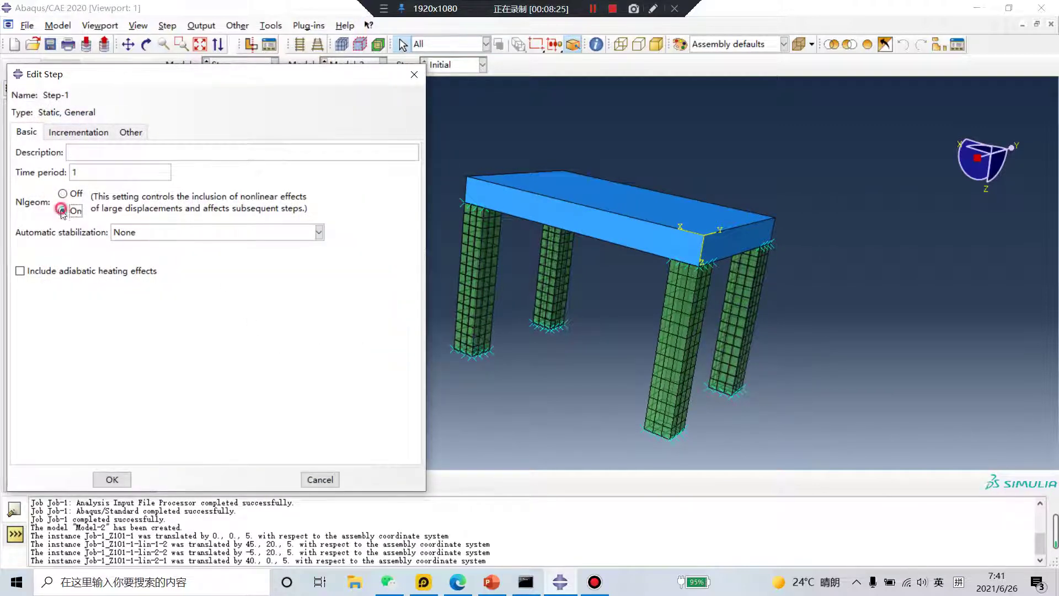
left_click(79, 132)
double_click(83, 204)
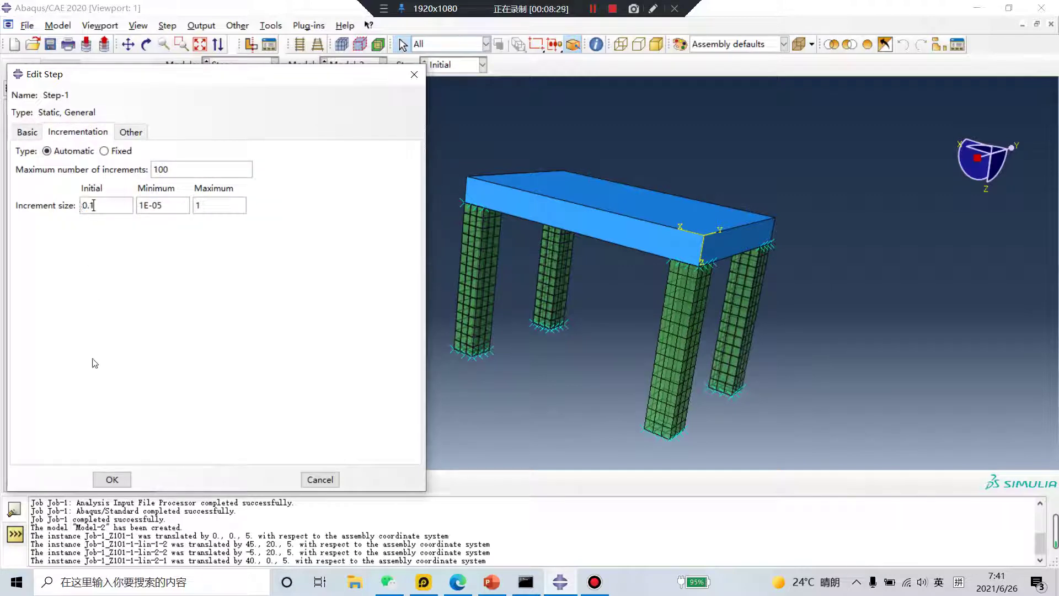
left_click(112, 479)
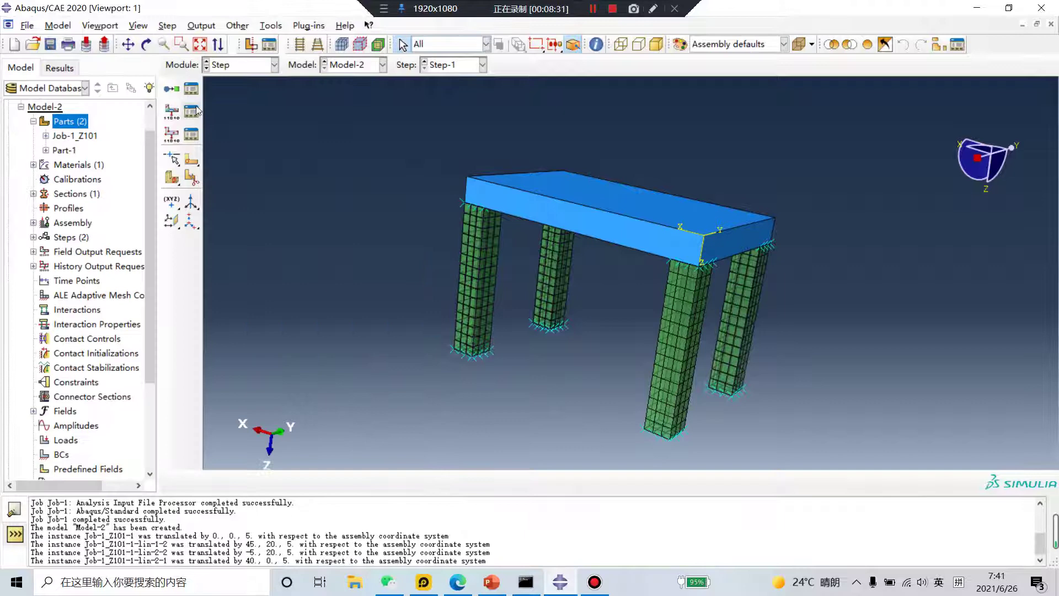
- Create F-Output-2 for the substructure domain with all four Job-1_Z101 recovery sets
left_click(172, 114)
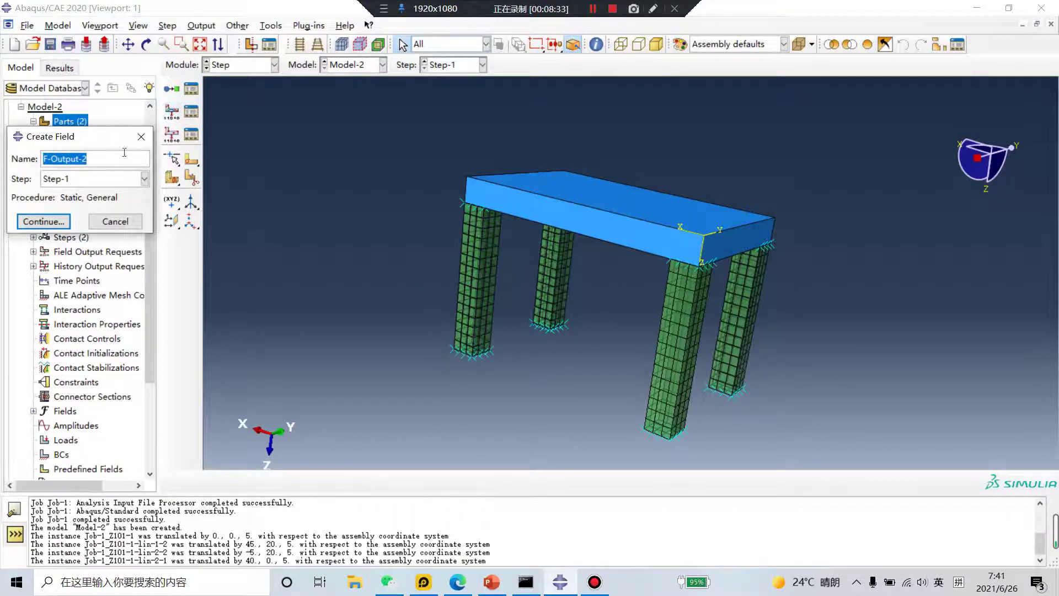
left_click(44, 222)
left_click(122, 155)
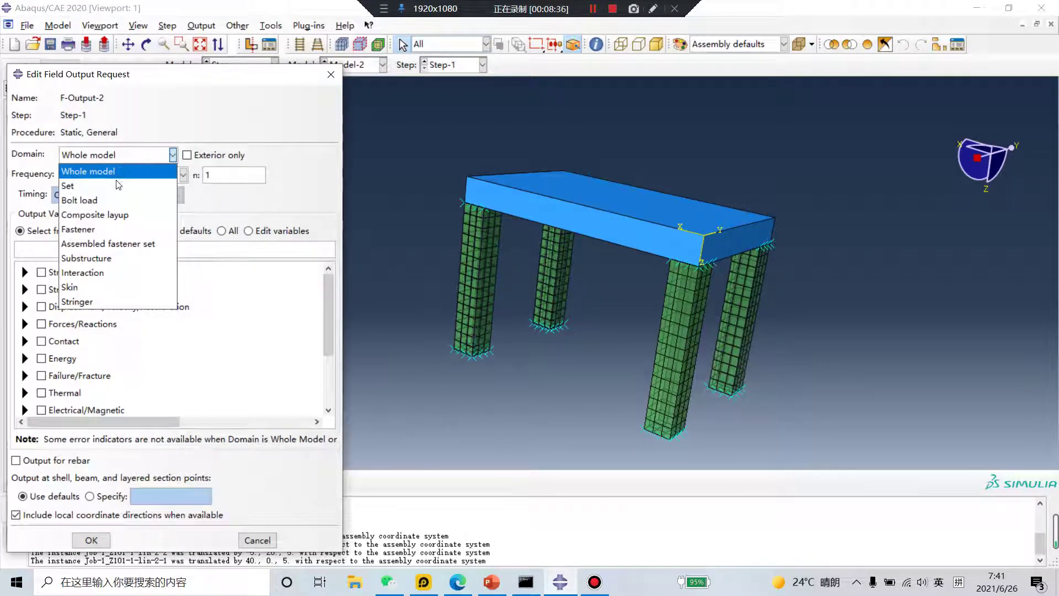
left_click(91, 258)
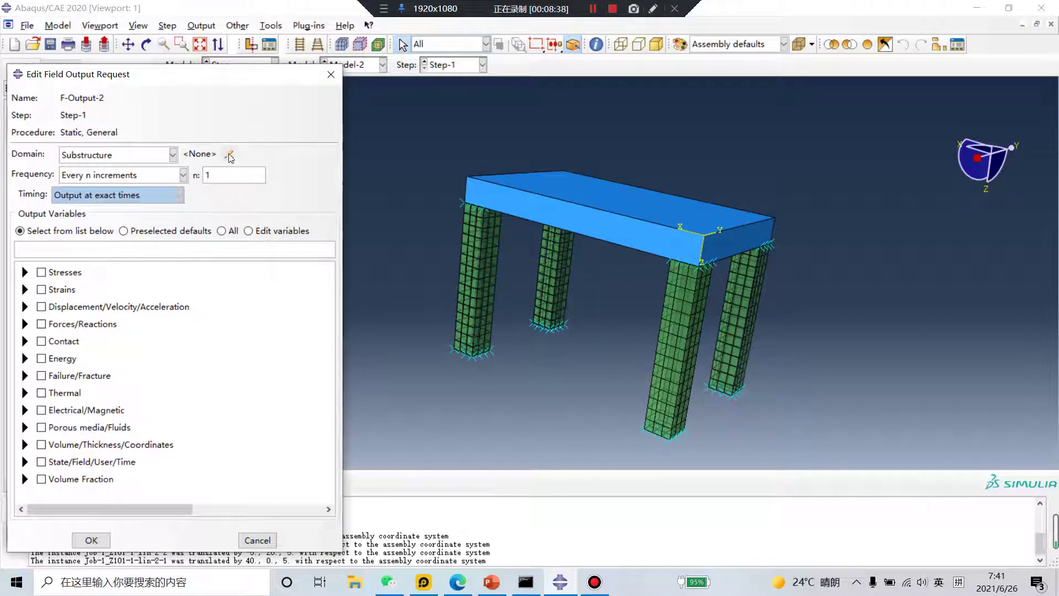
left_click(230, 156)
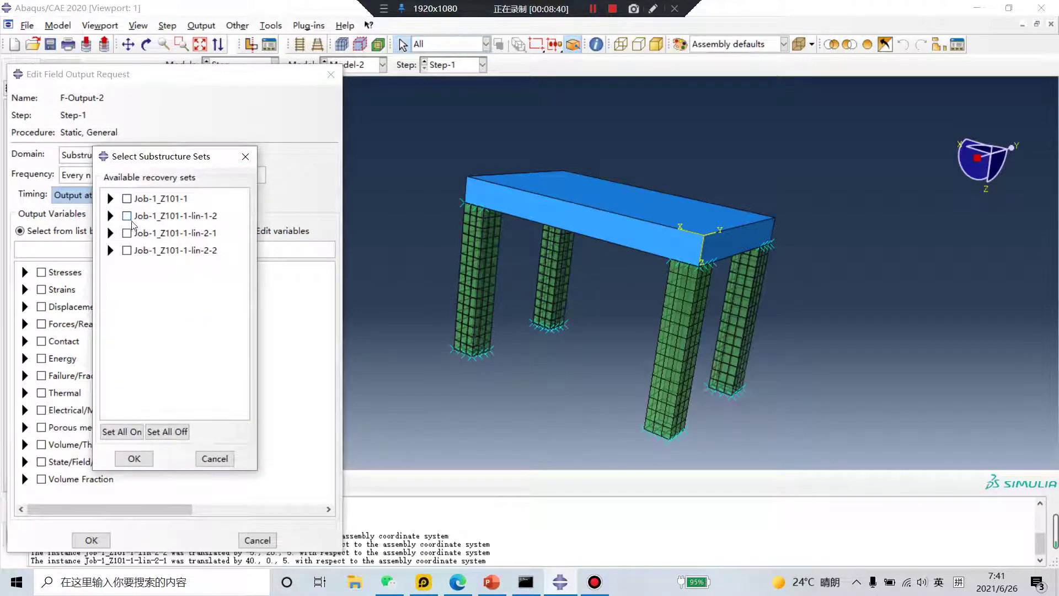
left_click(127, 198)
left_click(127, 215)
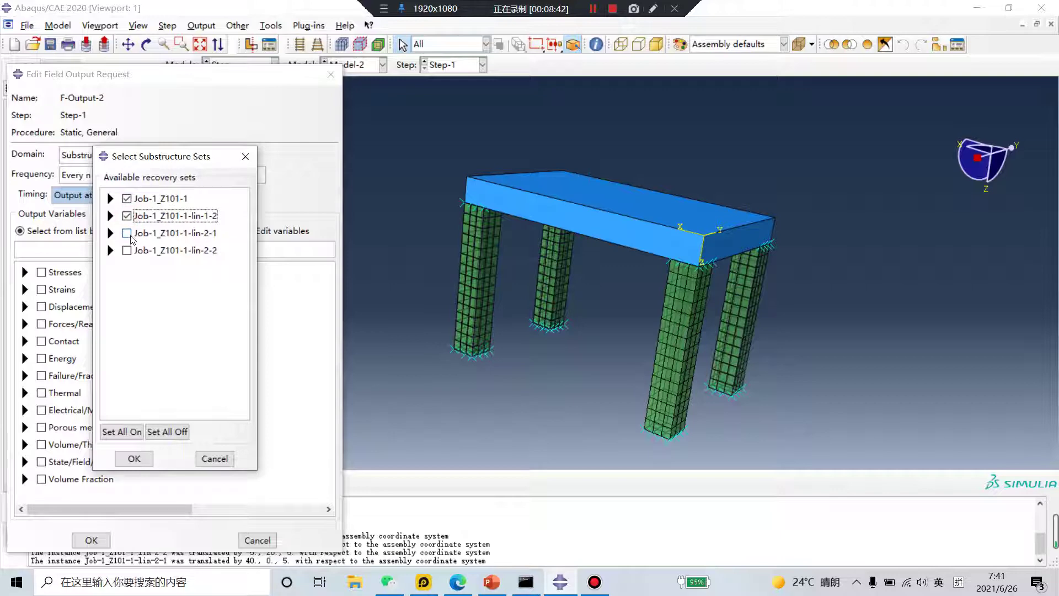
left_click(127, 233)
left_click(128, 250)
left_click(134, 458)
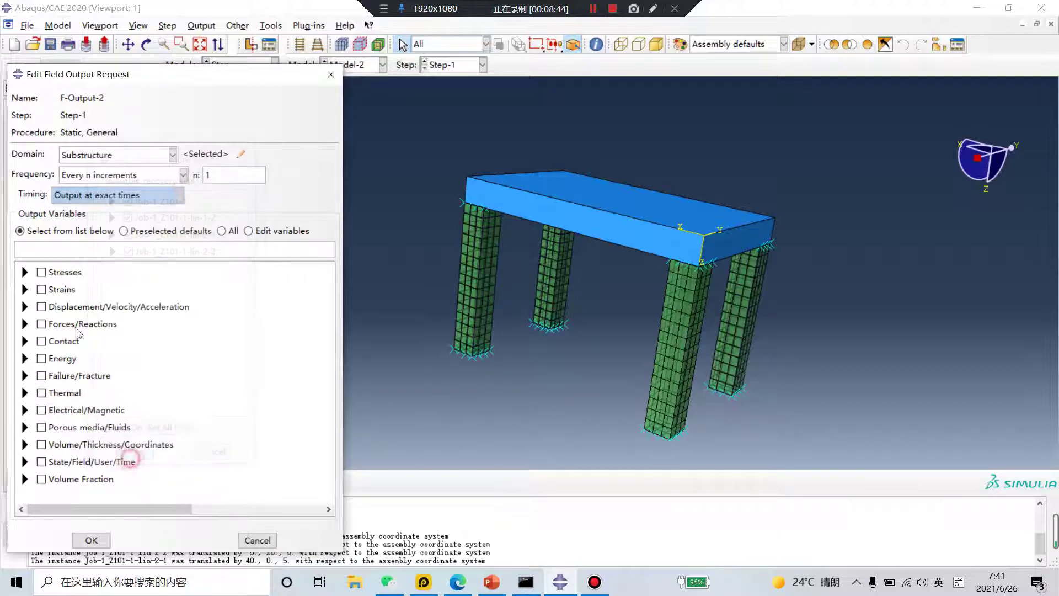
- Request S, U and RF in F-Output-2, output at 10 evenly spaced time intervals
left_click(25, 272)
left_click(58, 287)
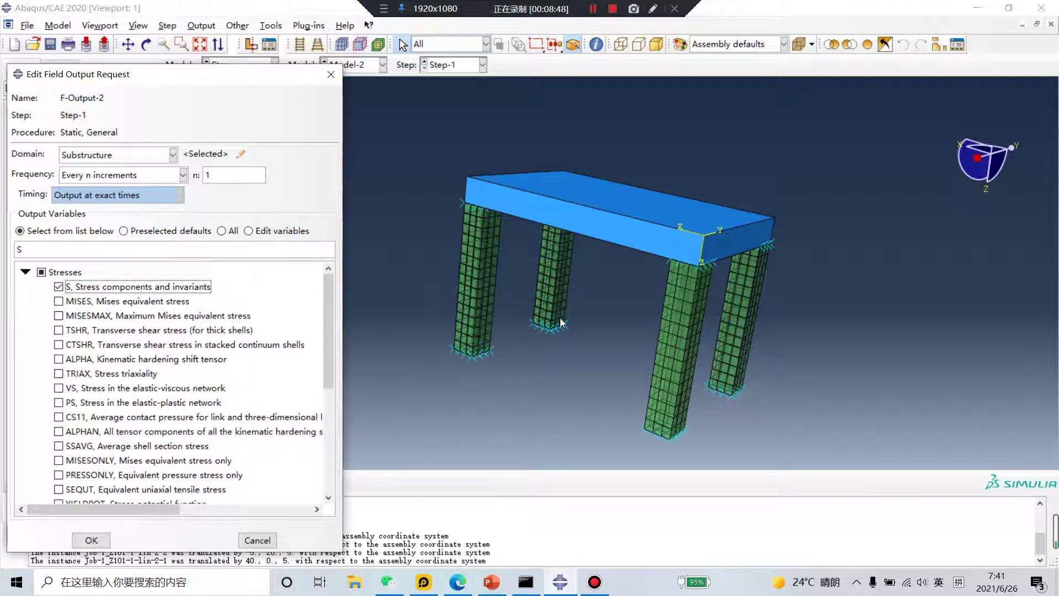
left_click(25, 272)
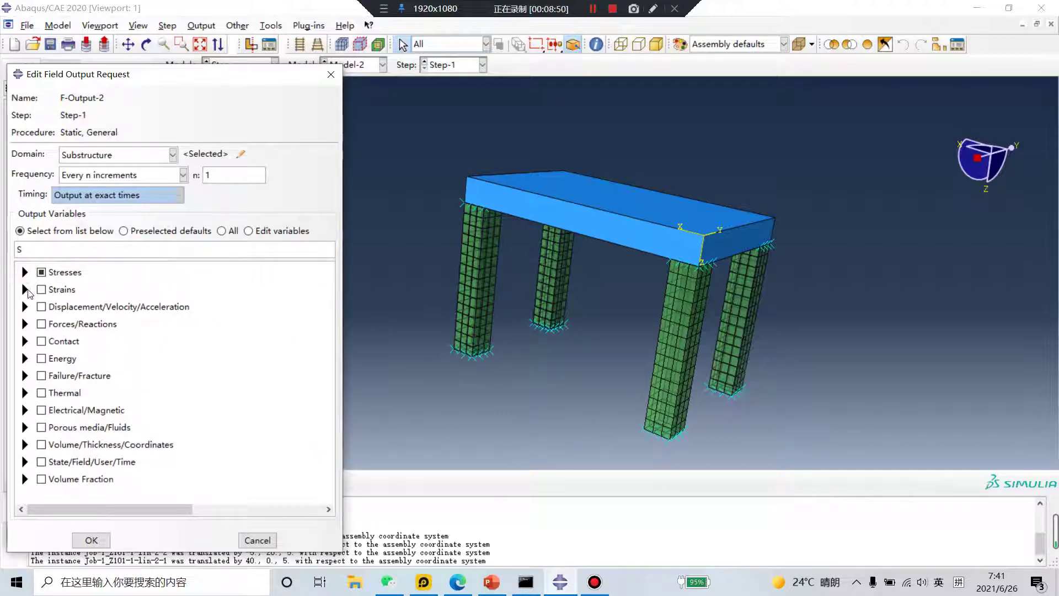
left_click(25, 289)
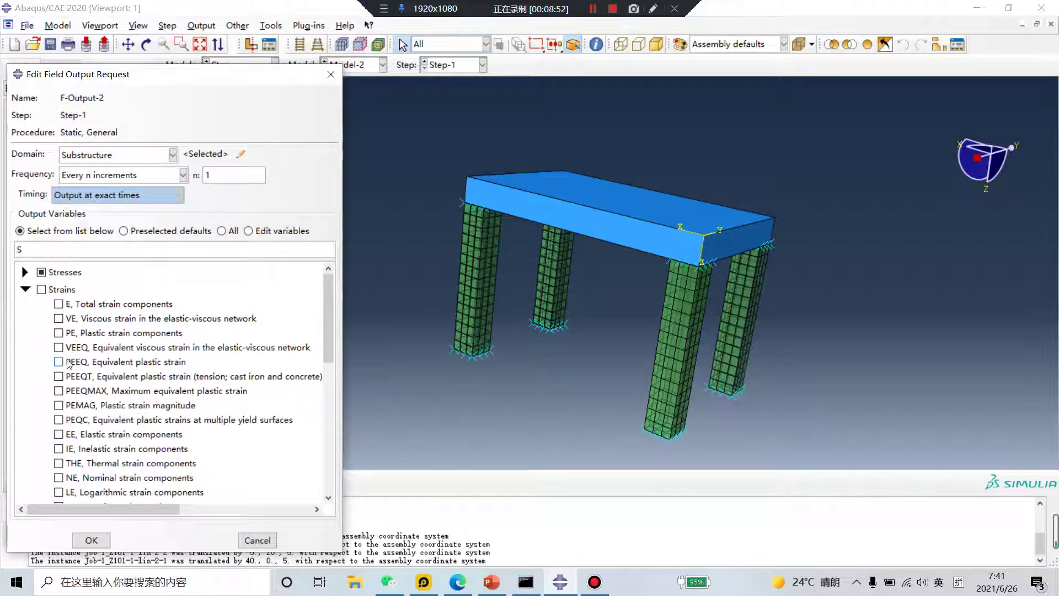
left_click(25, 289)
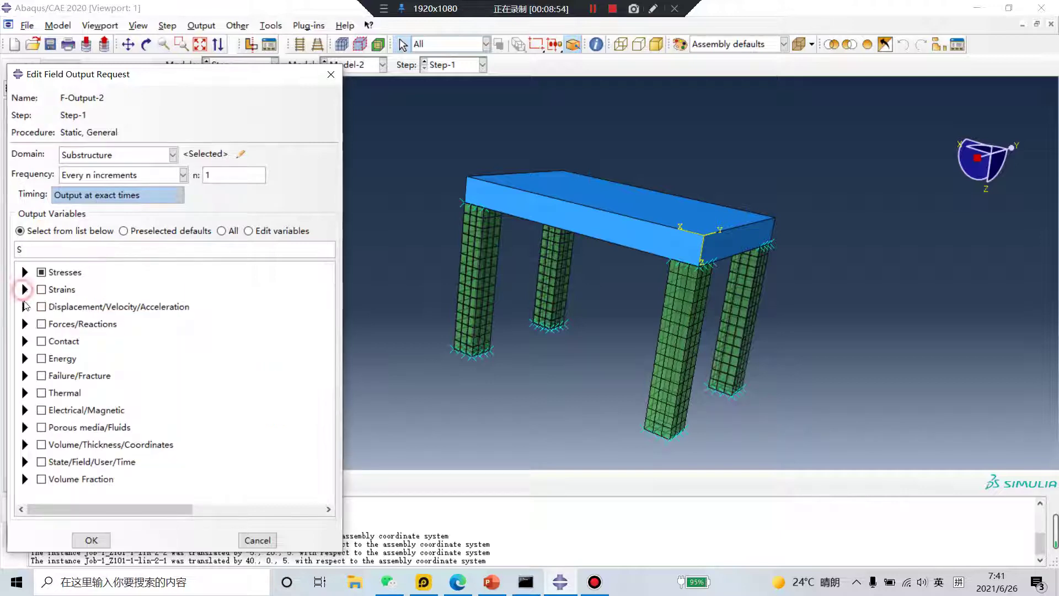
left_click(24, 307)
left_click(61, 324)
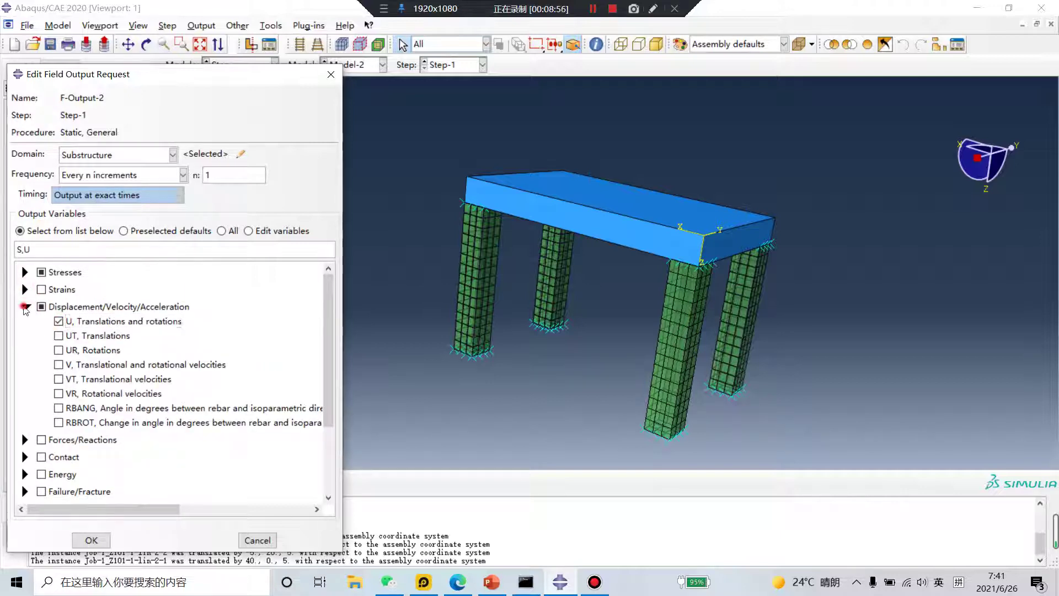
left_click(24, 307)
left_click(25, 324)
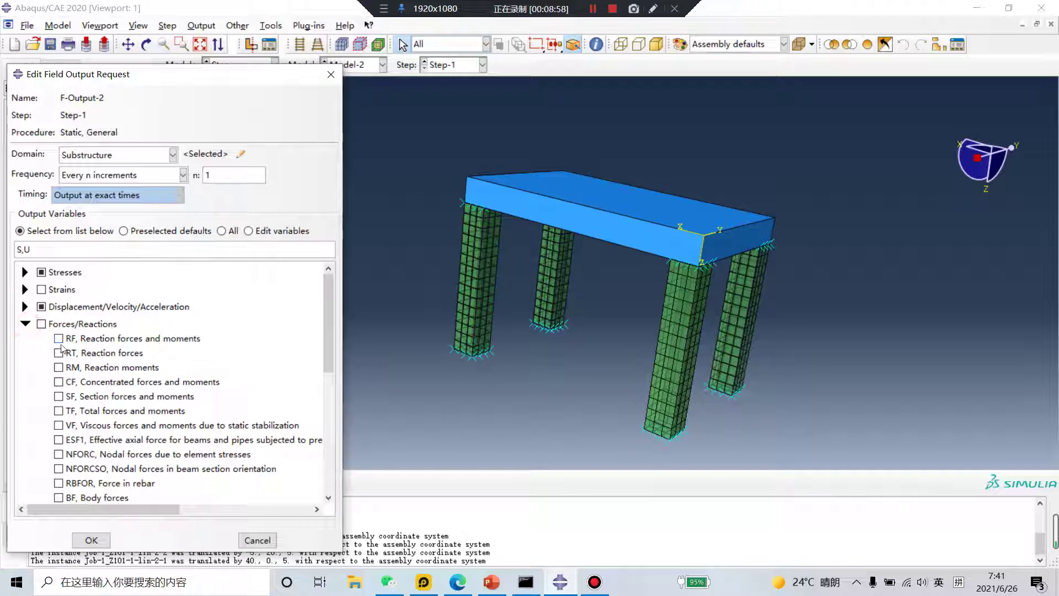
left_click(59, 338)
left_click(26, 325)
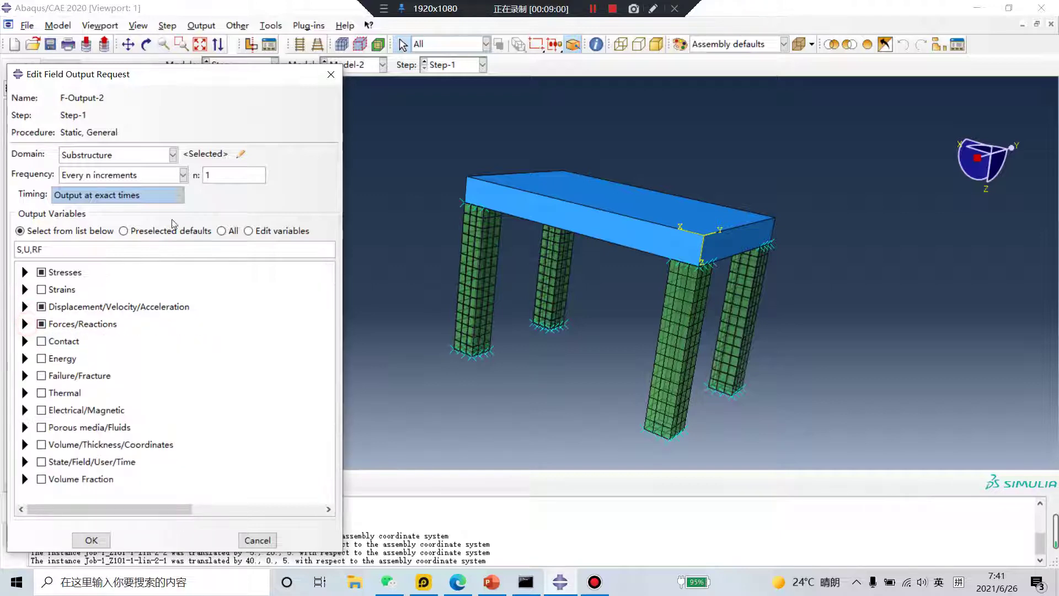
left_click(160, 177)
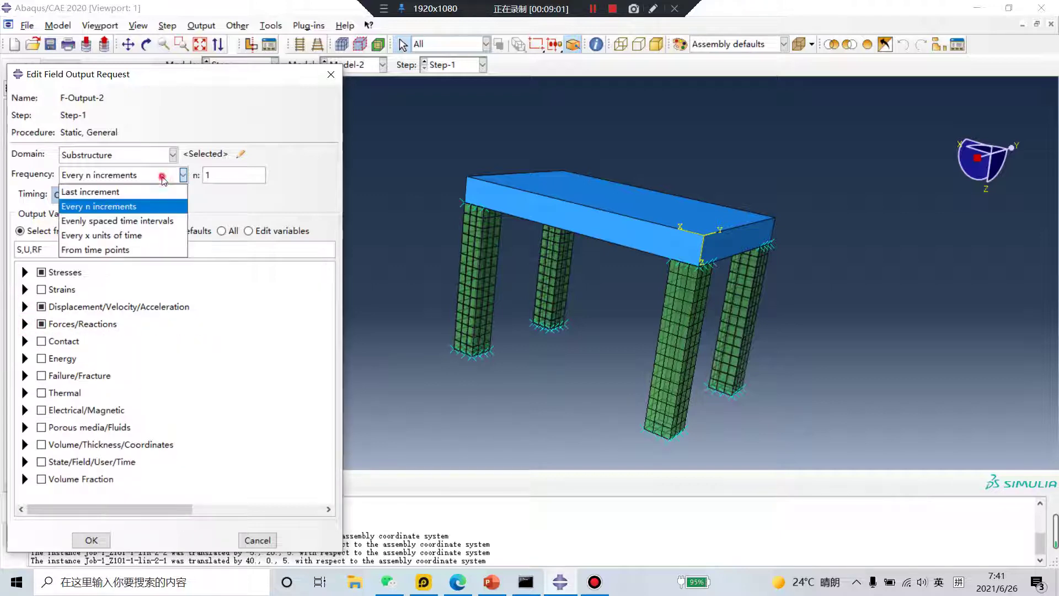
left_click(138, 221)
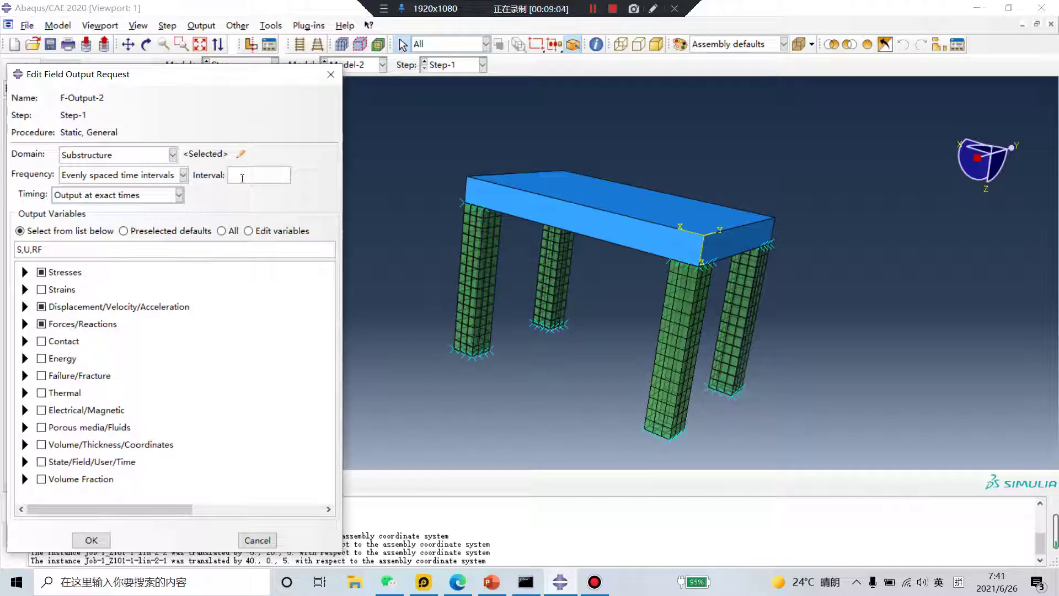
type("10")
left_click(88, 537)
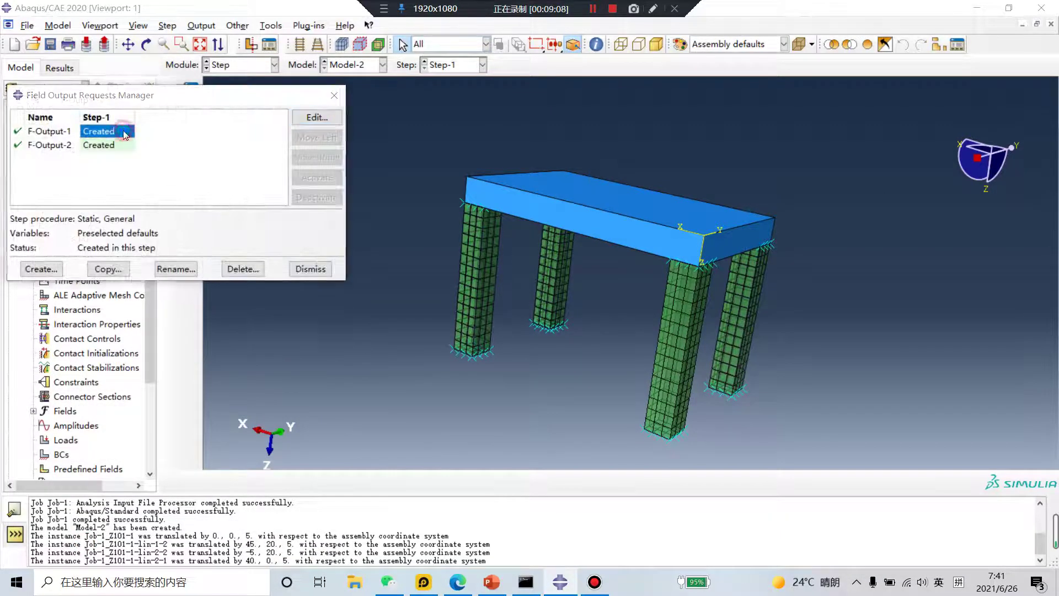
- Set F-Output-1 to output at 10 evenly spaced time intervals too
double_click(126, 136)
left_click(161, 177)
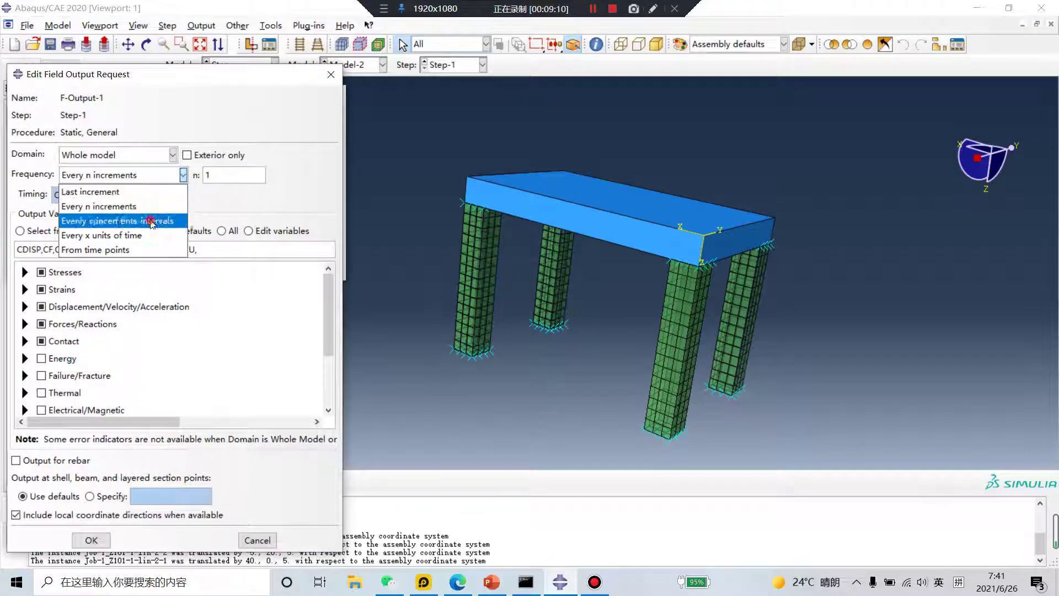
left_click(149, 221)
left_click(245, 176)
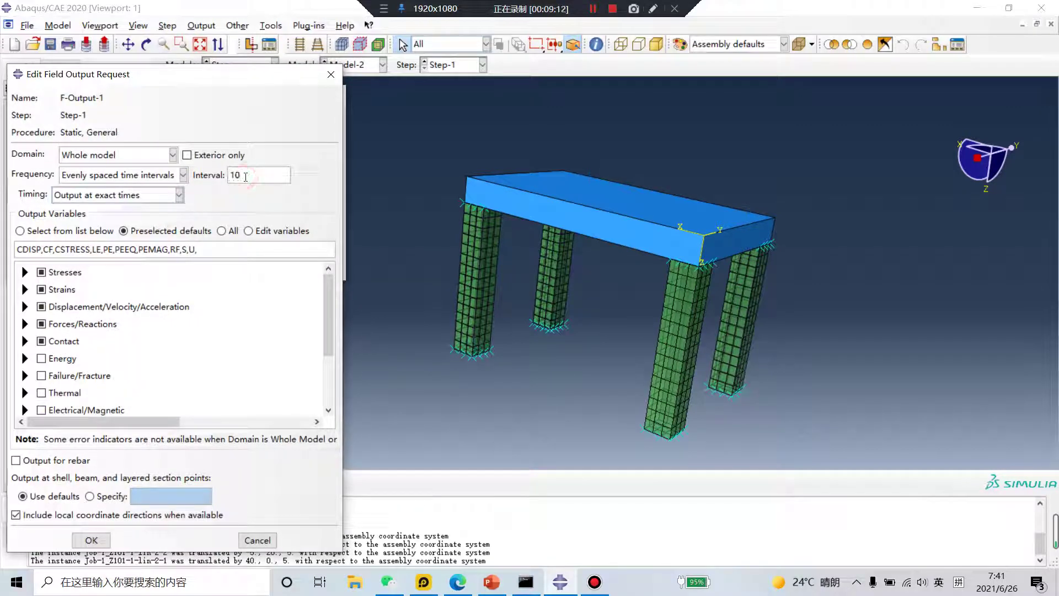
left_click(91, 540)
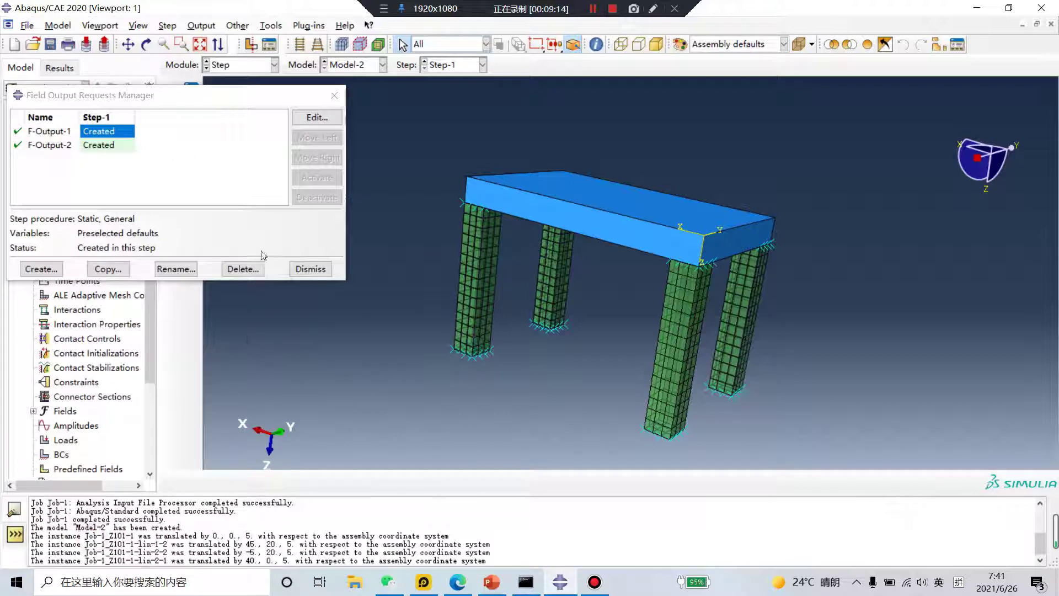
left_click(334, 96)
- In the Interaction module, remove the Part-1-1 plate from display so only the legs show
left_click(274, 64)
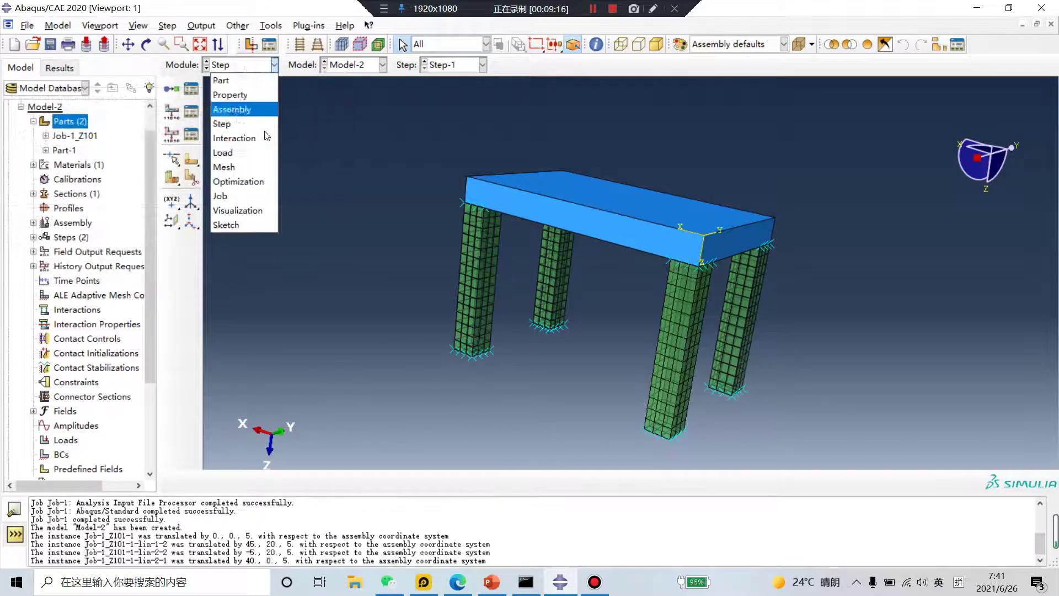
left_click(259, 143)
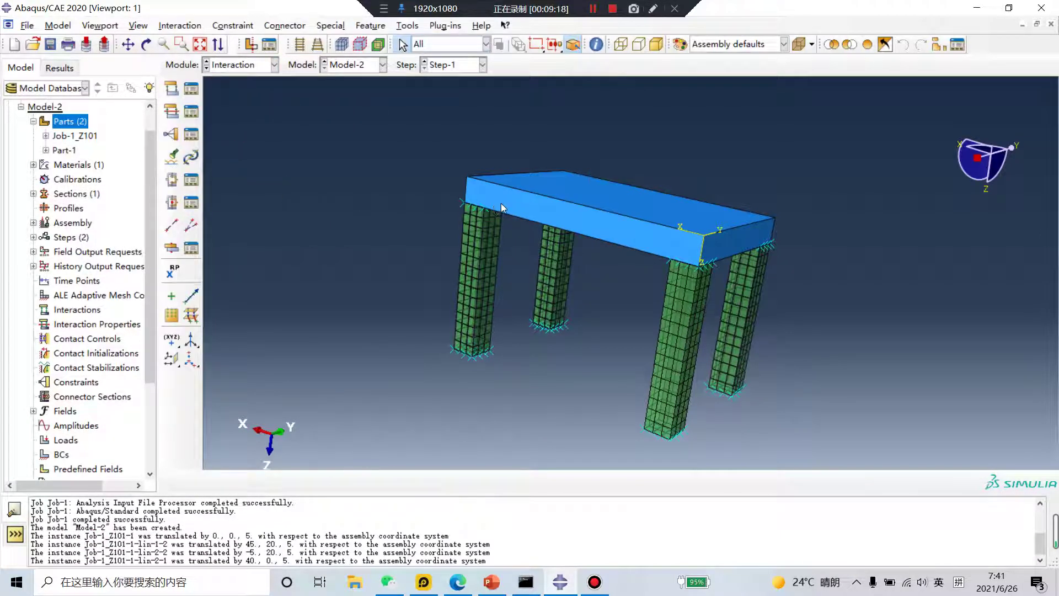
scroll(671, 259, "down", 1)
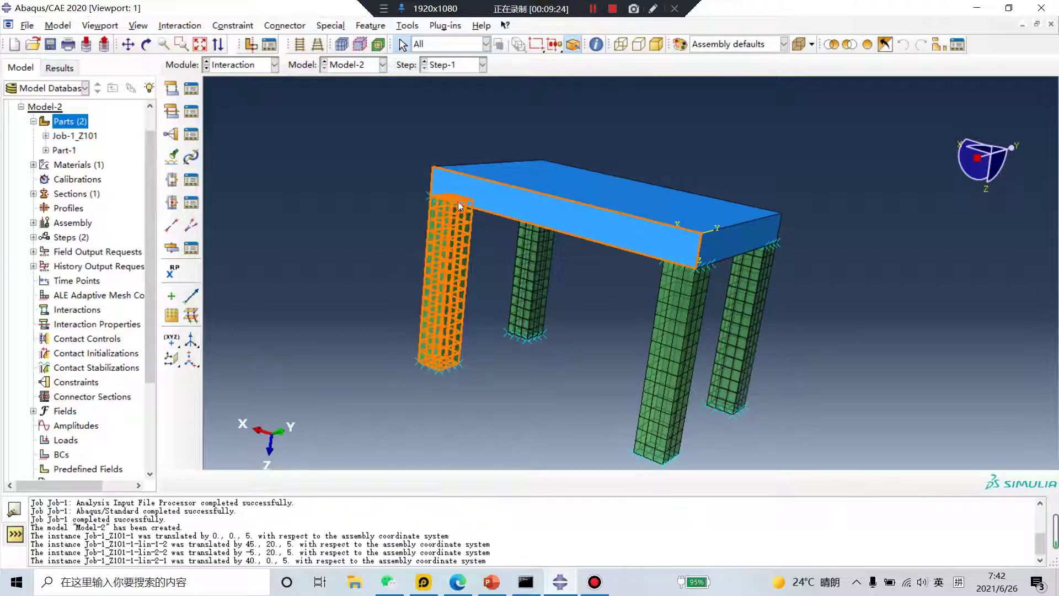
left_click_drag(591, 312, 618, 259, "ctrl+alt")
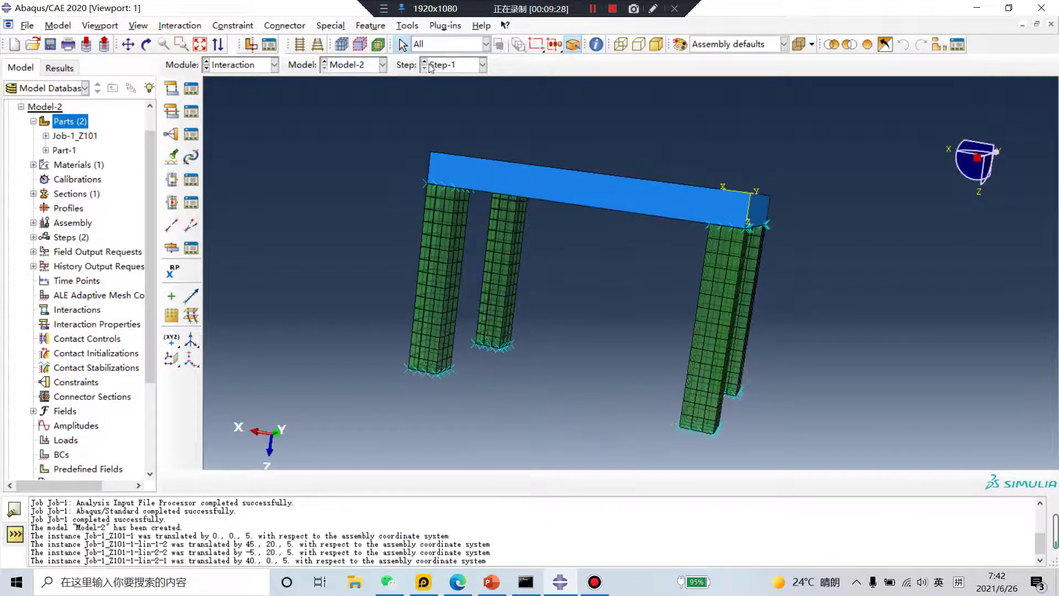
left_click(937, 45)
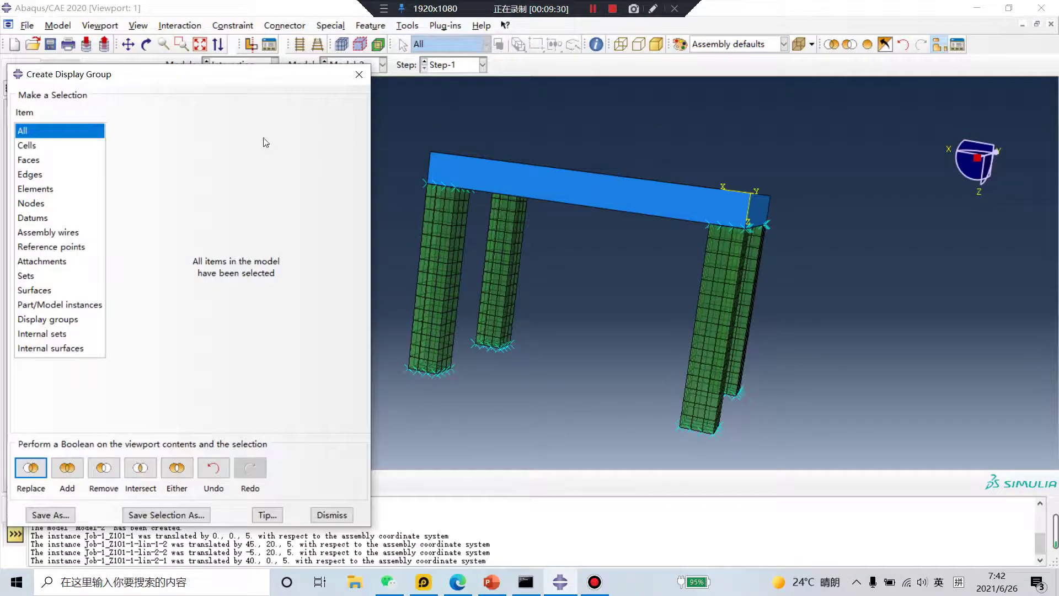
left_click(59, 305)
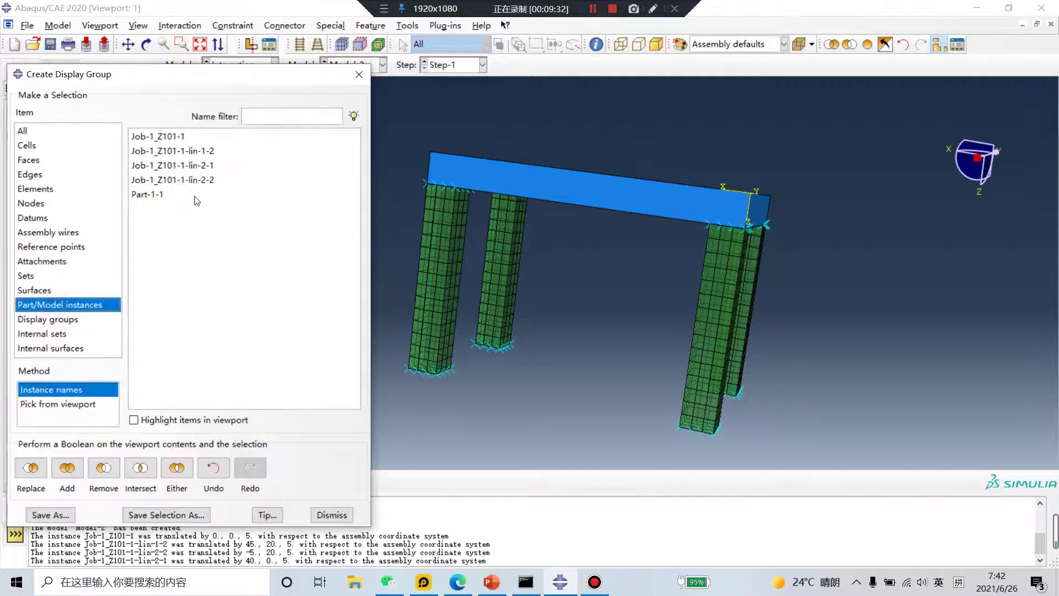
left_click(149, 194)
left_click(104, 468)
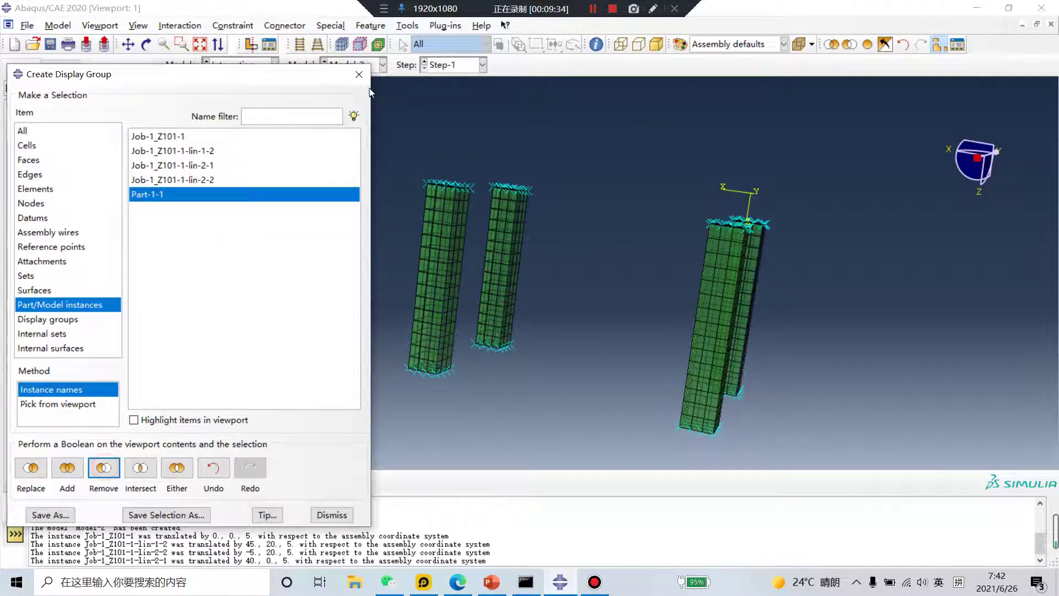
left_click(359, 74)
- Start a Tie constraint and select the leg-top face nodes by angle as the master node region
left_click(172, 134)
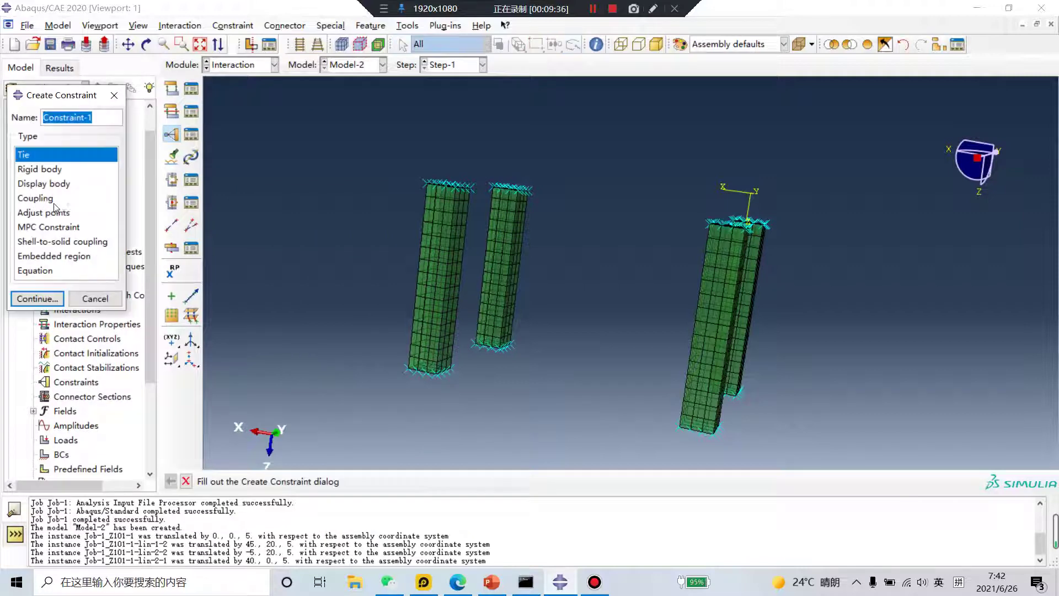
left_click(37, 298)
left_click_drag(498, 293, 369, 455, "ctrl+alt")
left_click(401, 482)
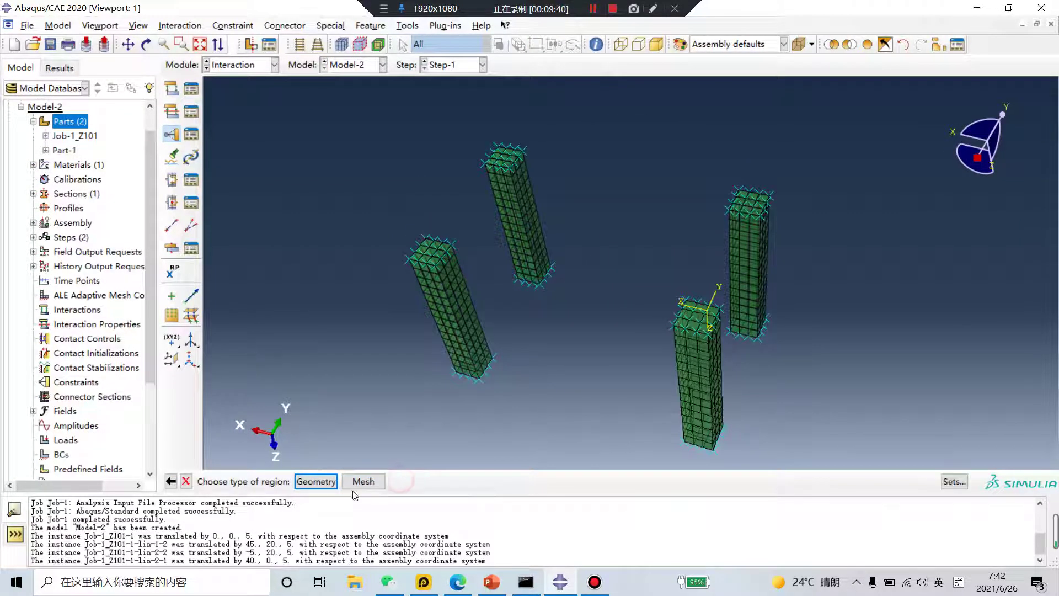
left_click(362, 481)
left_click(387, 481)
left_click(360, 512)
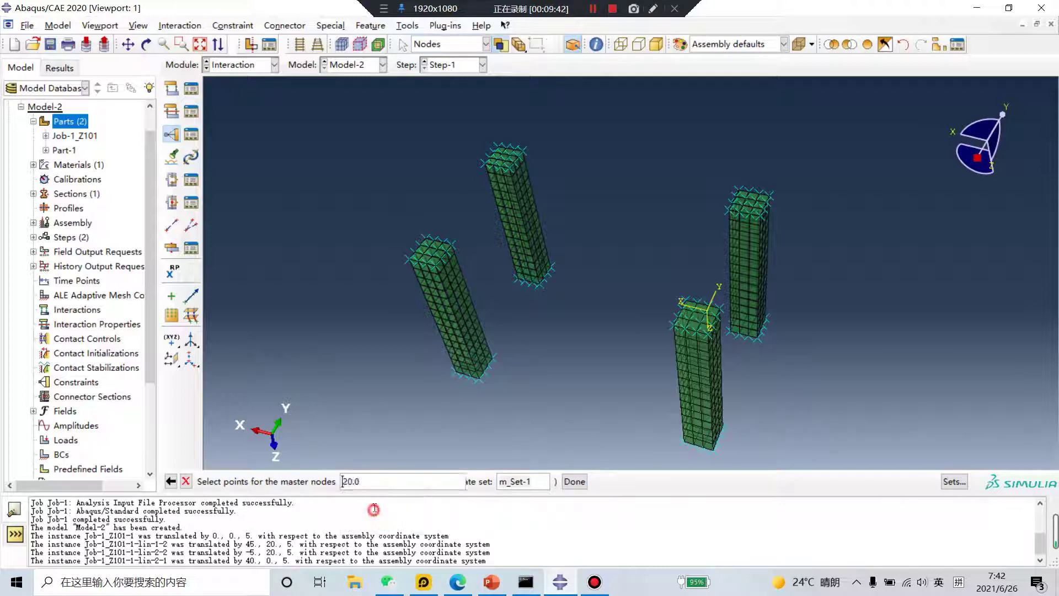
left_click(441, 253)
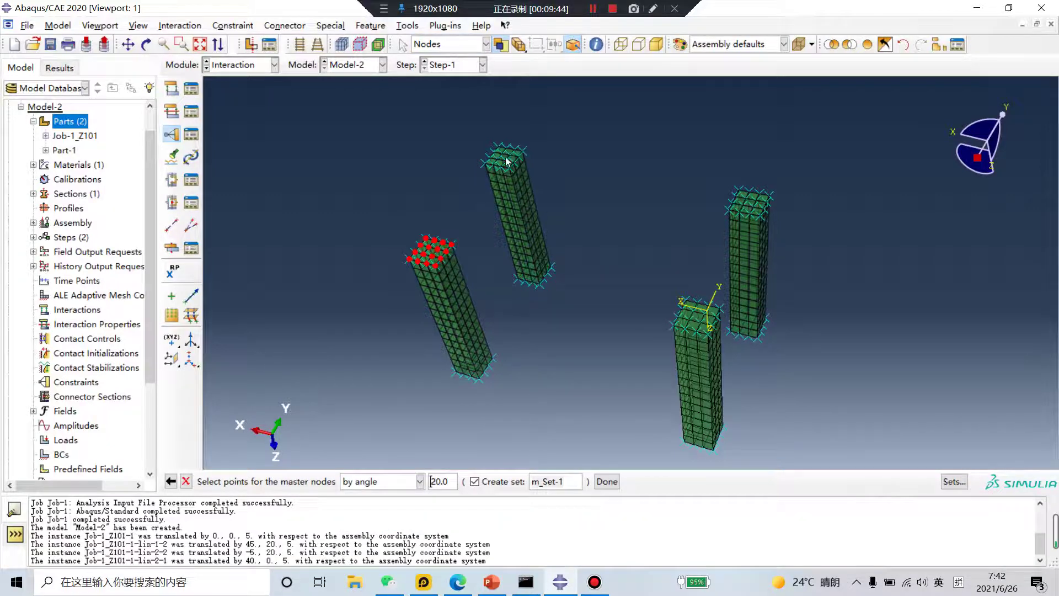
left_click(506, 161)
left_click(750, 213)
left_click(602, 485)
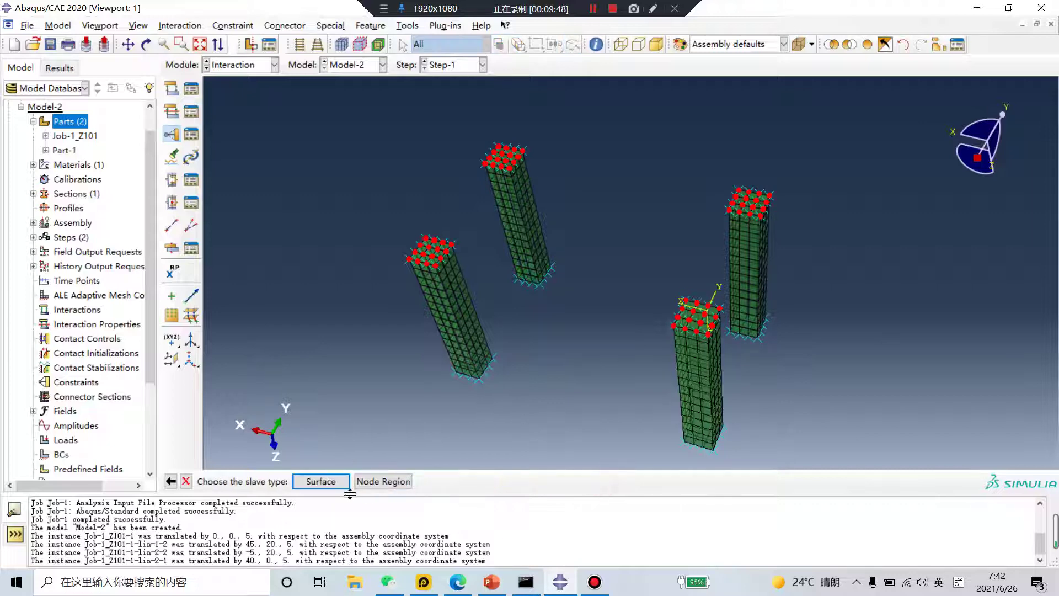
- Pick the plate's underside as the slave surface and create the tie constraint
left_click(319, 481)
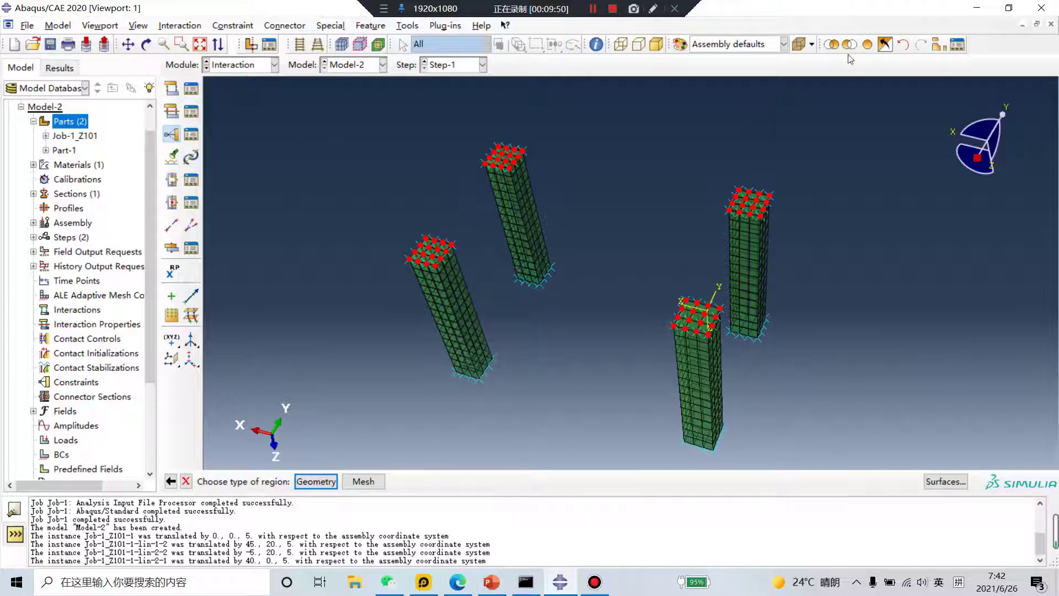
left_click(867, 44)
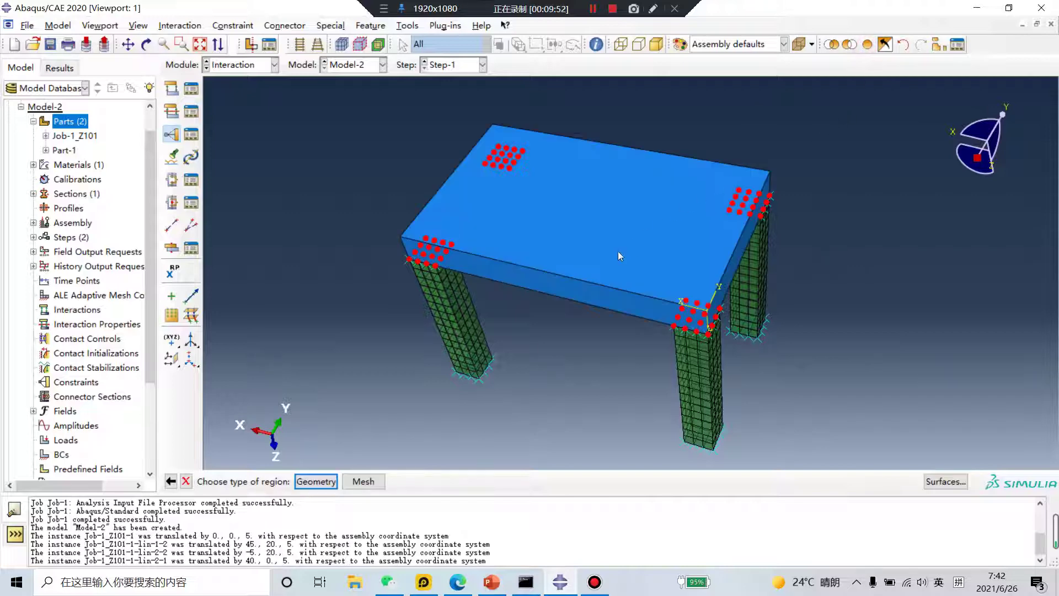
left_click_drag(588, 346, 627, 181, "ctrl+alt")
left_click(315, 481)
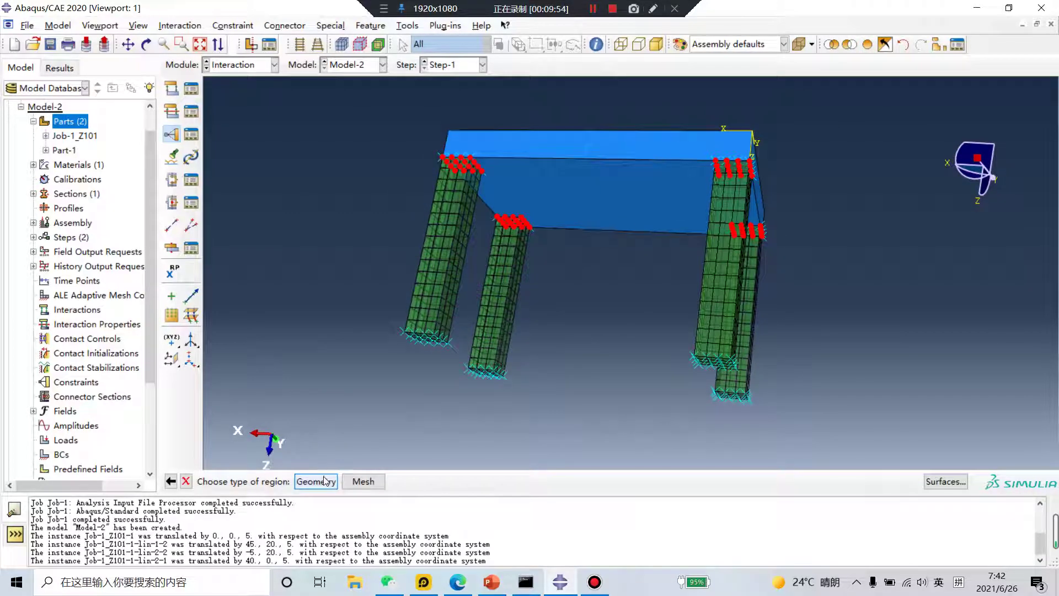
left_click(595, 192)
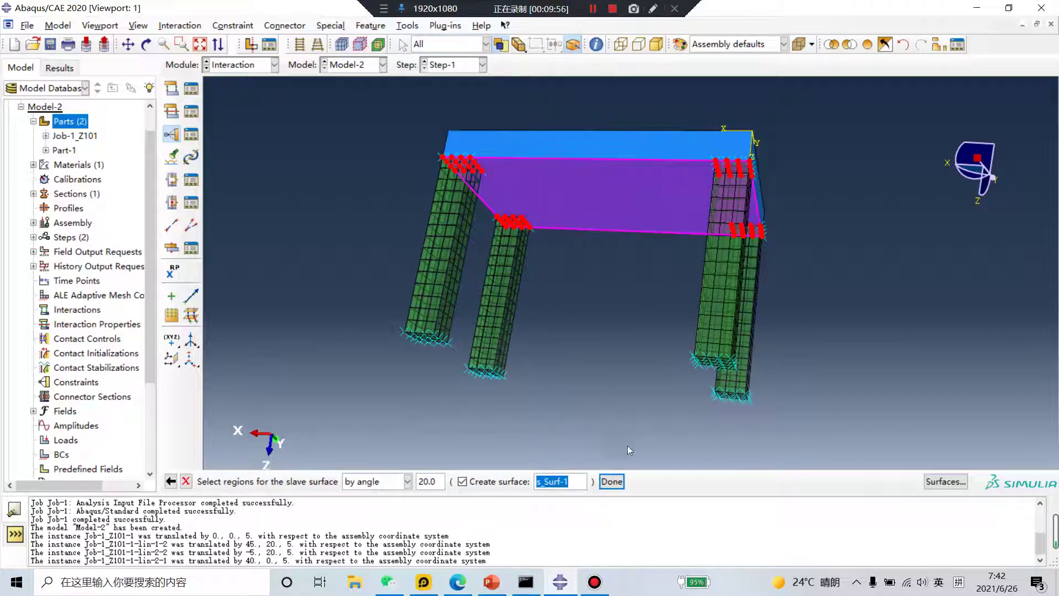
left_click(612, 481)
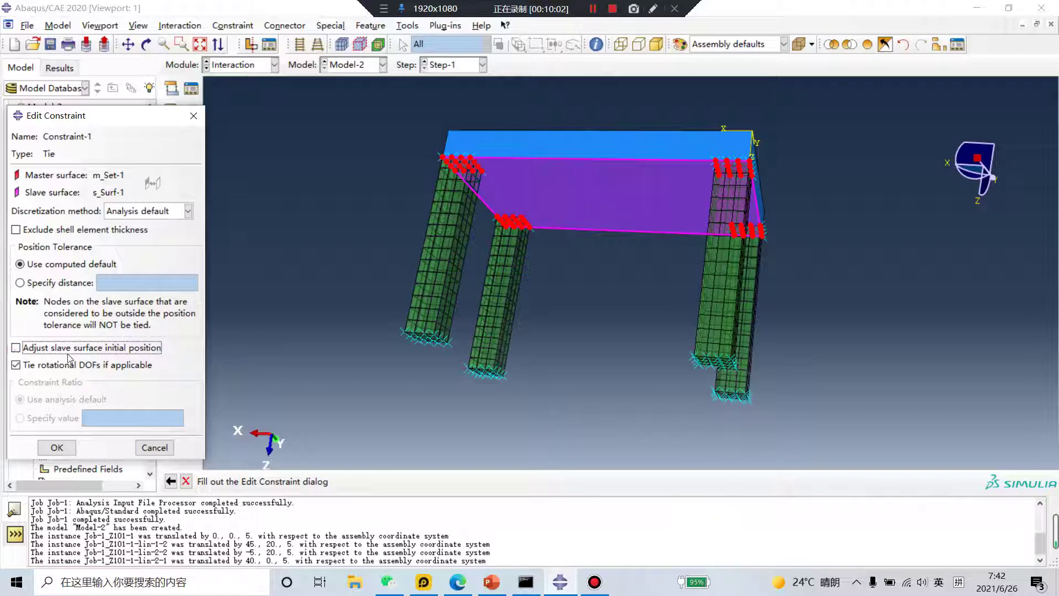
left_click(56, 447)
- Set the Mesh module to work on the part Part-1
left_click(243, 66)
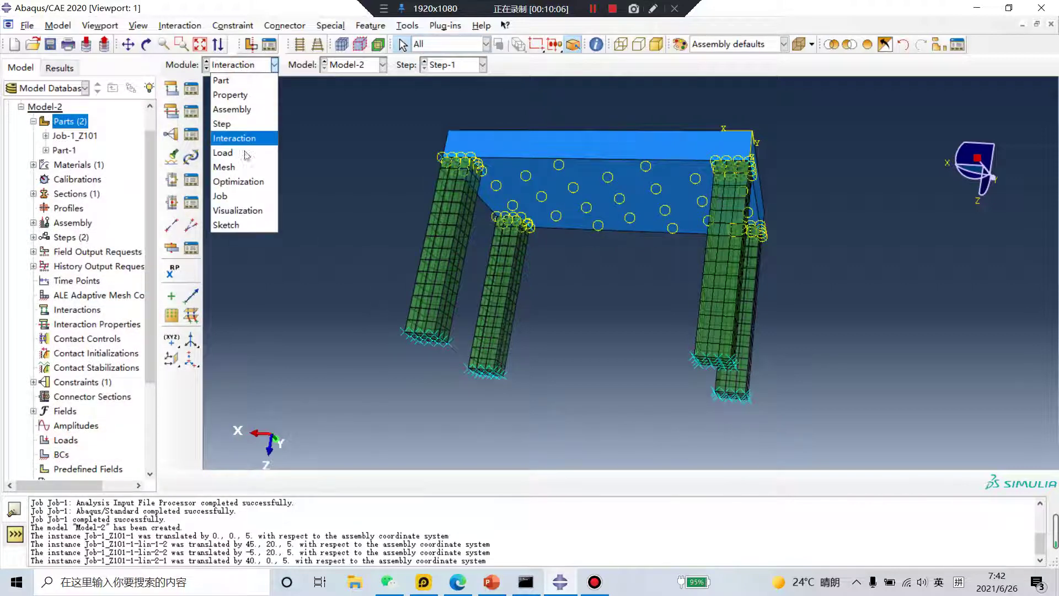
left_click(224, 166)
left_click(484, 64)
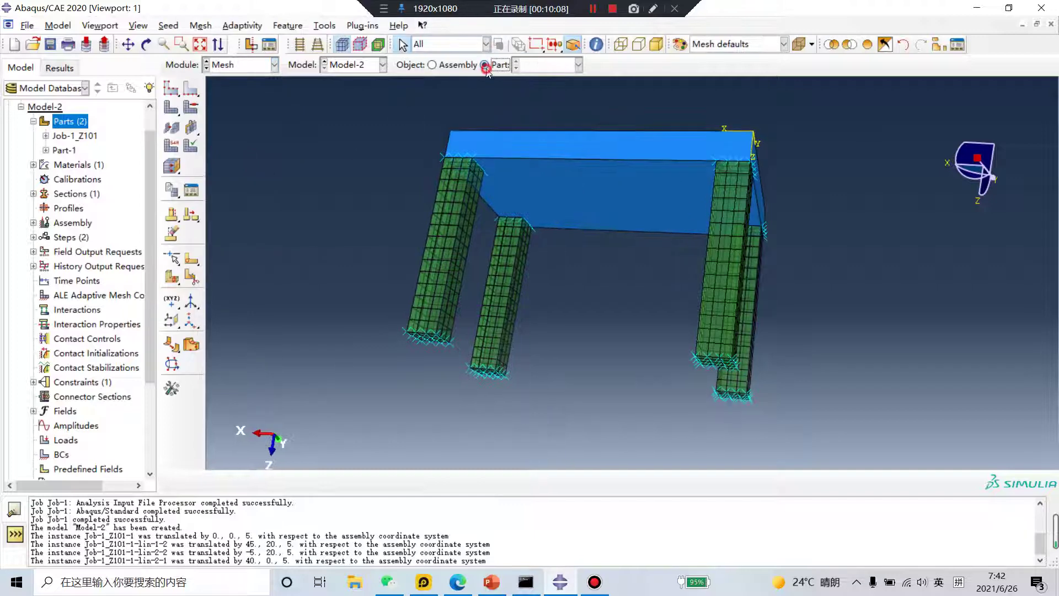
left_click(578, 64)
left_click(549, 95)
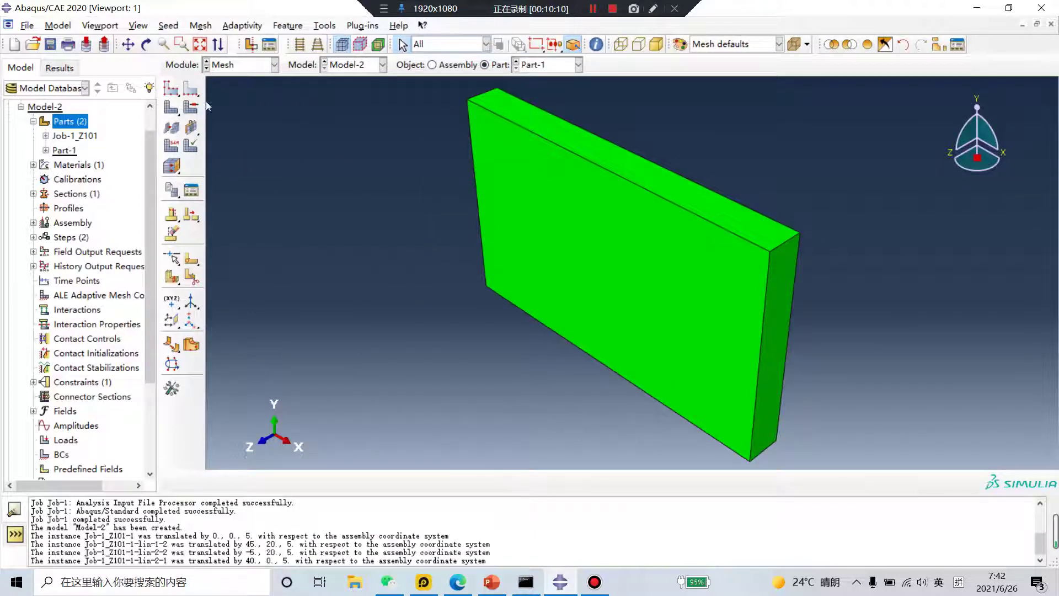
- Seed Part-1 with global size 2 and mesh it into 1125 elements
left_click(171, 88)
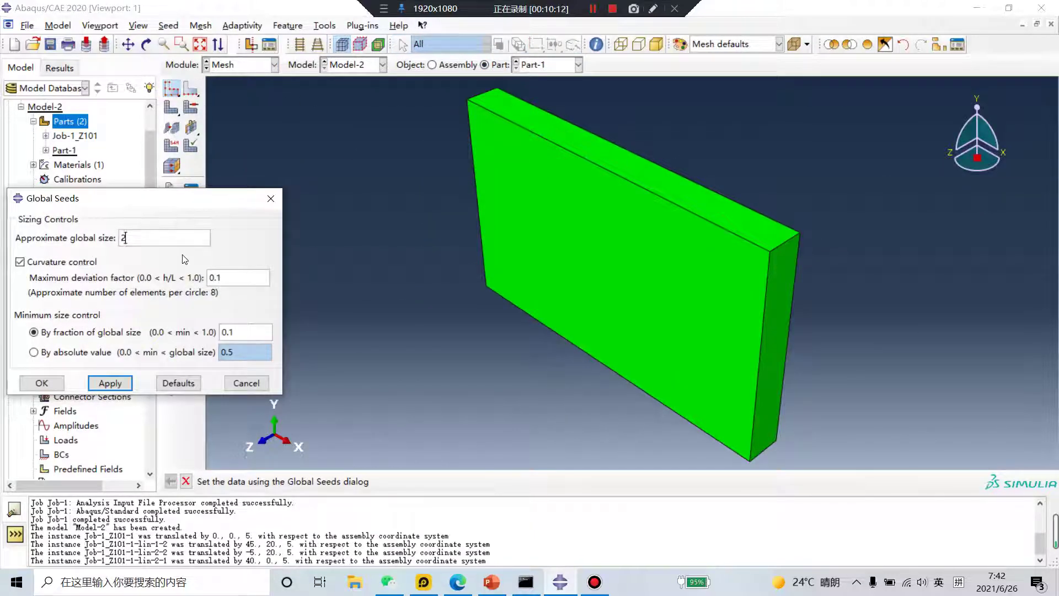
type("2")
left_click(109, 383)
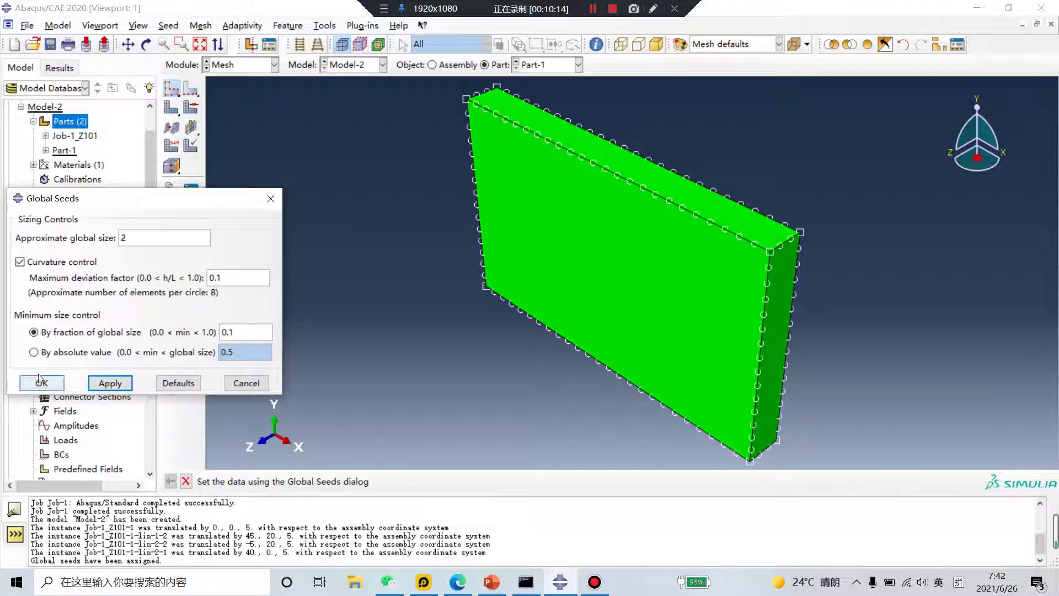
double_click(123, 239)
left_click(41, 383)
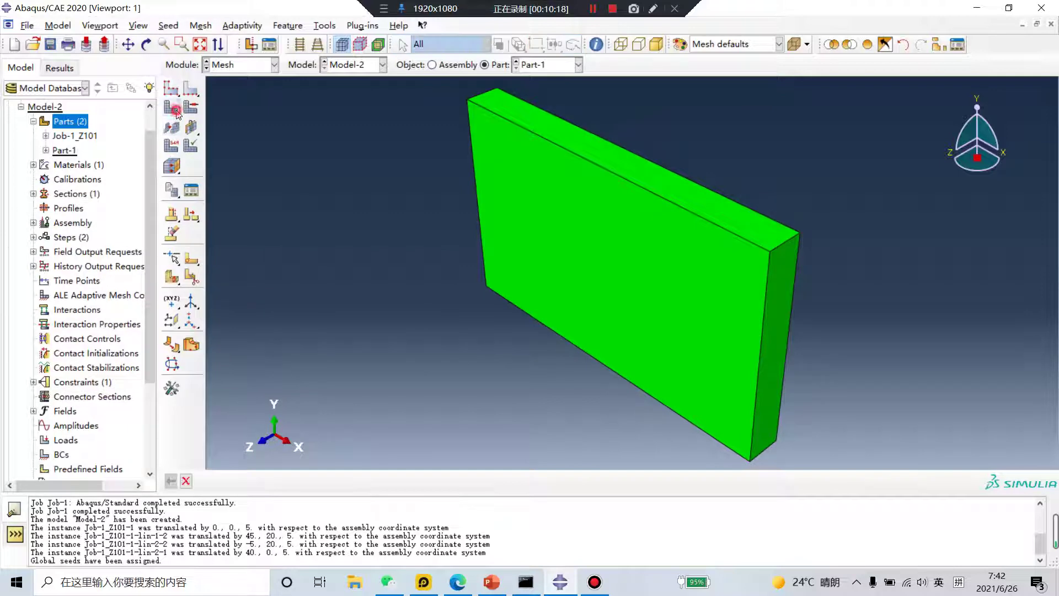
left_click(172, 107)
left_click(296, 481)
left_click(246, 65)
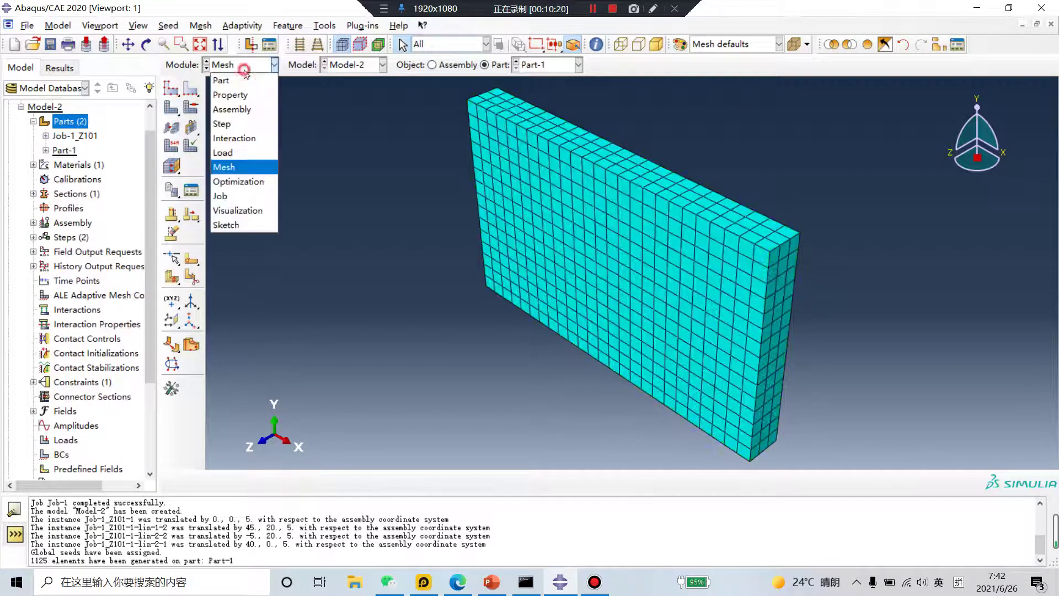
- In the Load module, begin a Symmetry/Antisymmetry/Encastre boundary condition in the Initial step
left_click(237, 153)
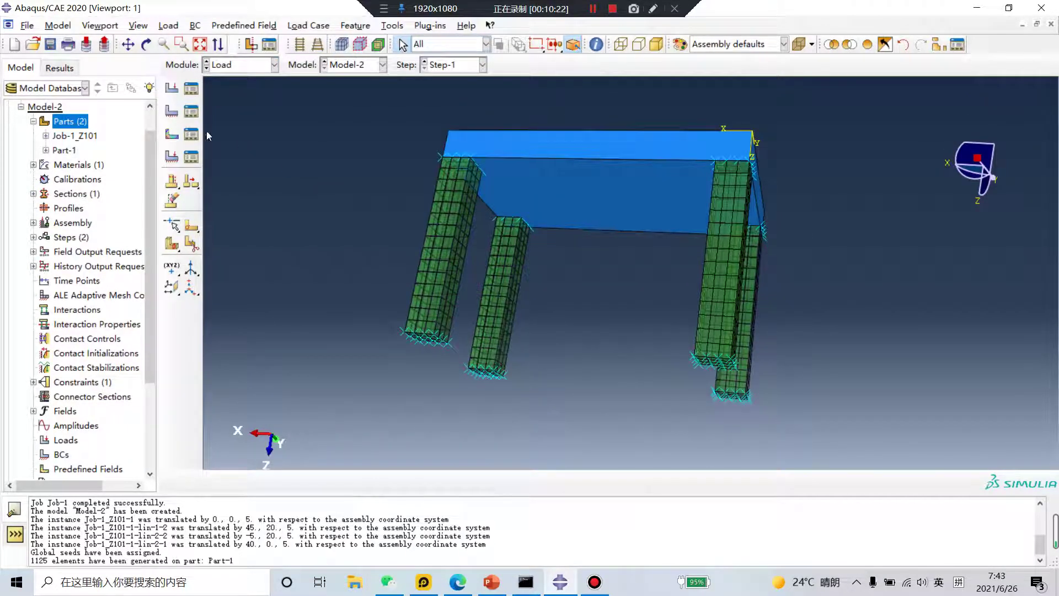
left_click(172, 111)
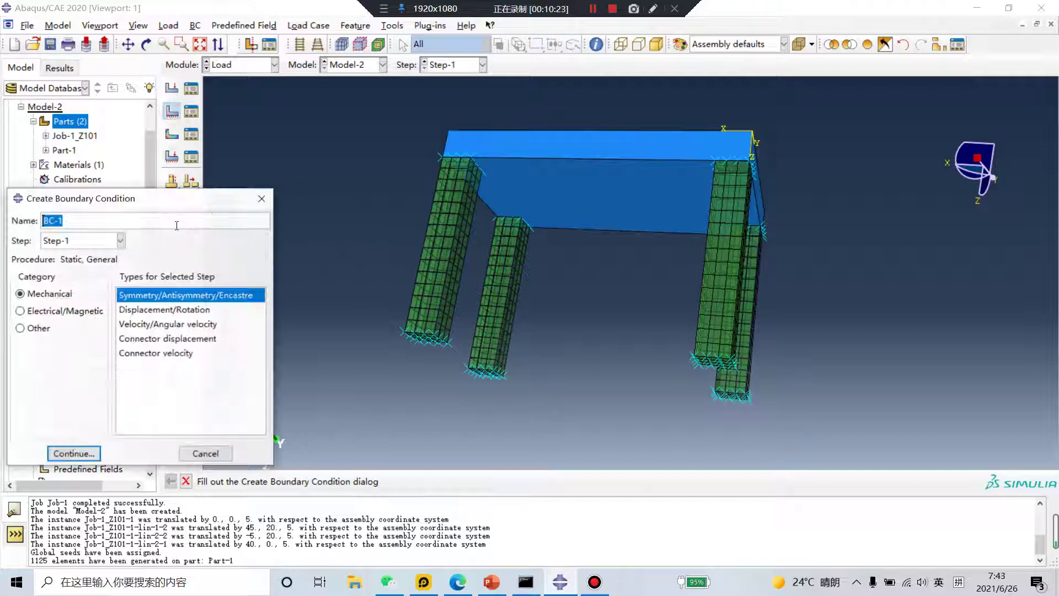
left_click(80, 241)
left_click(67, 250)
left_click(74, 454)
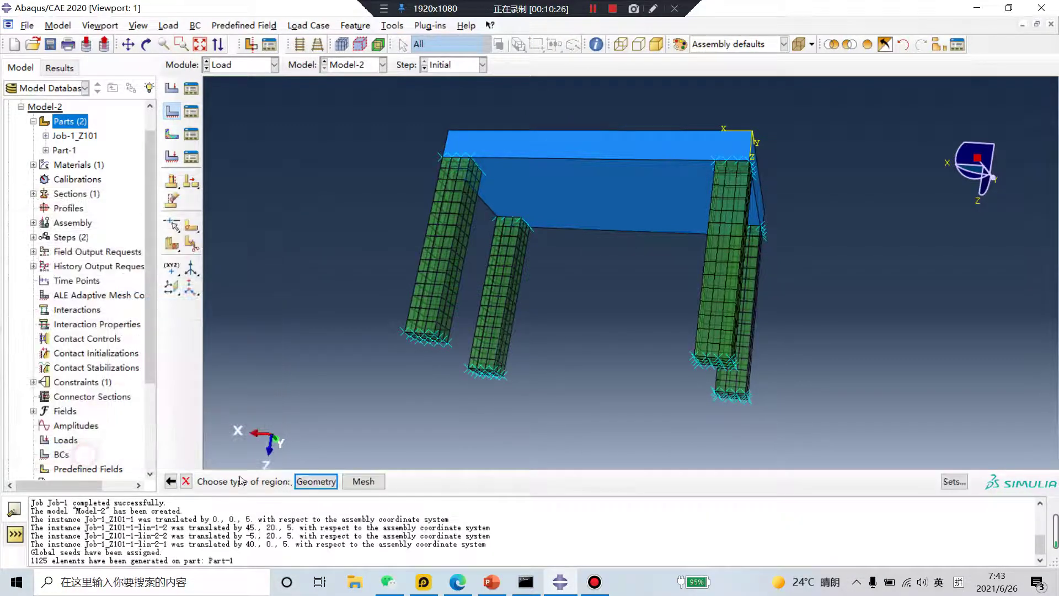
- Select the bottom-end nodes of all four legs and fix them with ENCASTRE
left_click(363, 481)
left_click_drag(581, 321, 444, 298, "ctrl+alt")
left_click(433, 296)
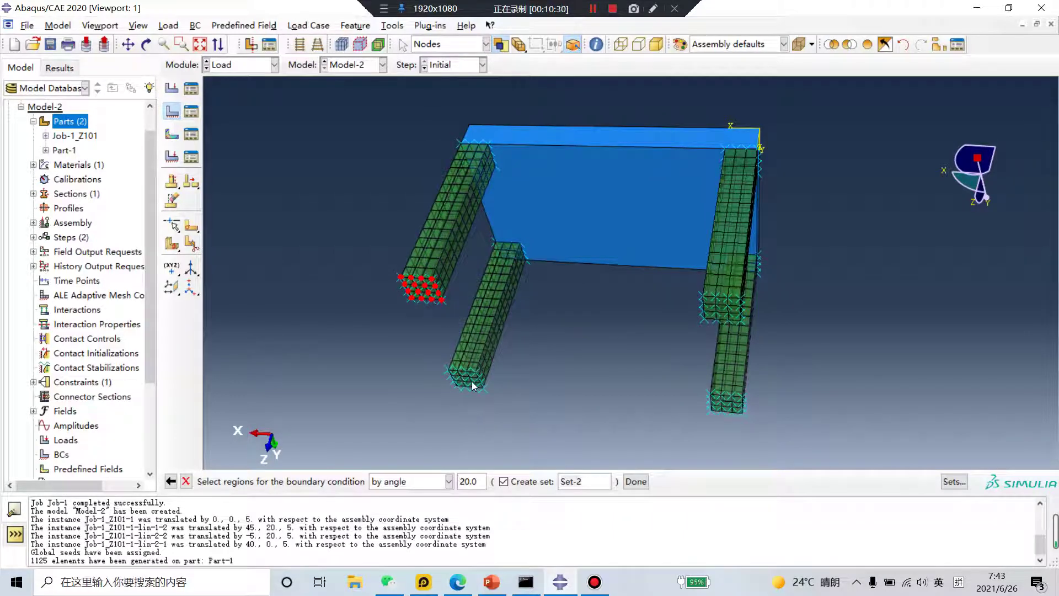
left_click(473, 386, "shift")
left_click(729, 317, "shift")
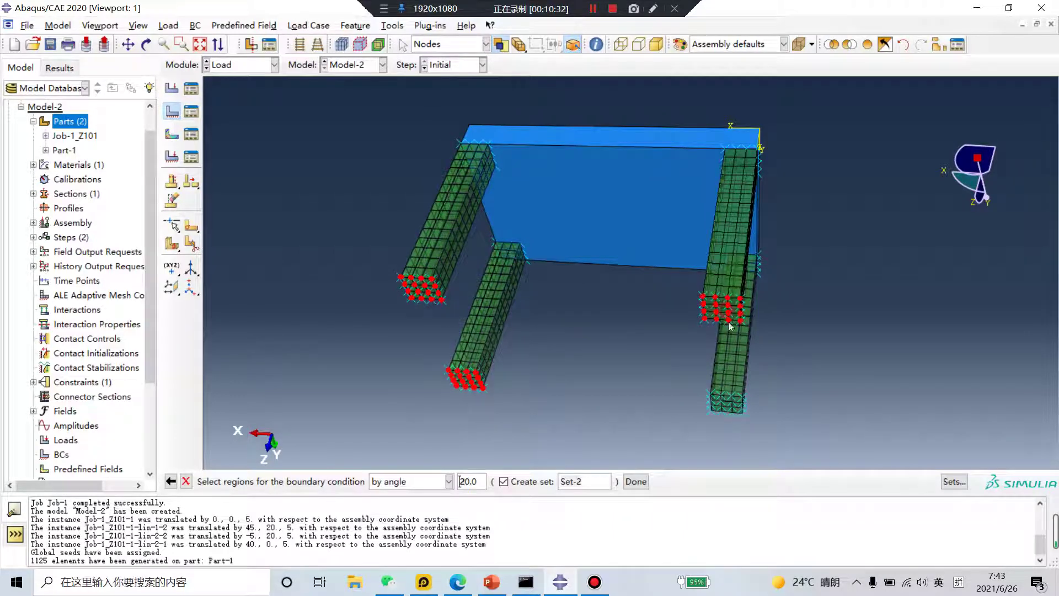
left_click(735, 413, "shift")
left_click(634, 480)
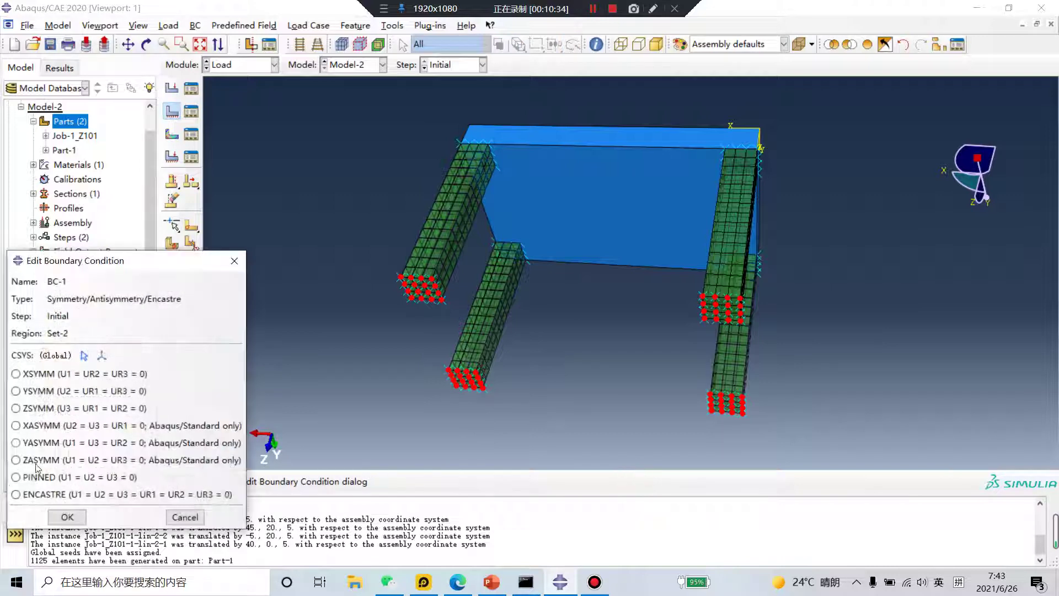
left_click(31, 494)
left_click(66, 516)
left_click_drag(607, 308, 606, 260, "ctrl+alt")
- Create Load-1 in Step-1: a pressure of magnitude 2 on the plate's top face
left_click(172, 88)
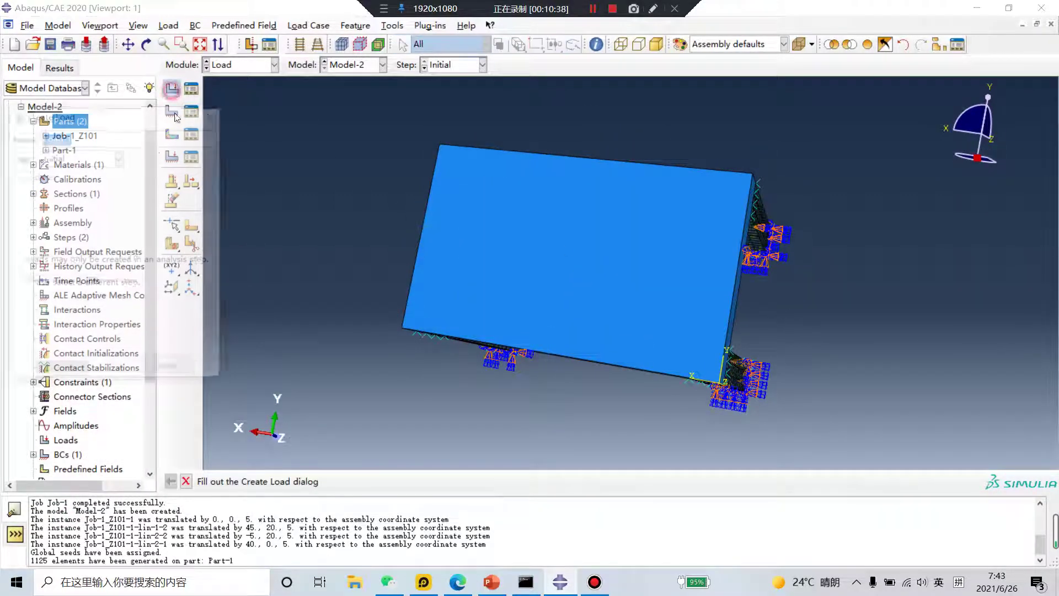
left_click(102, 159)
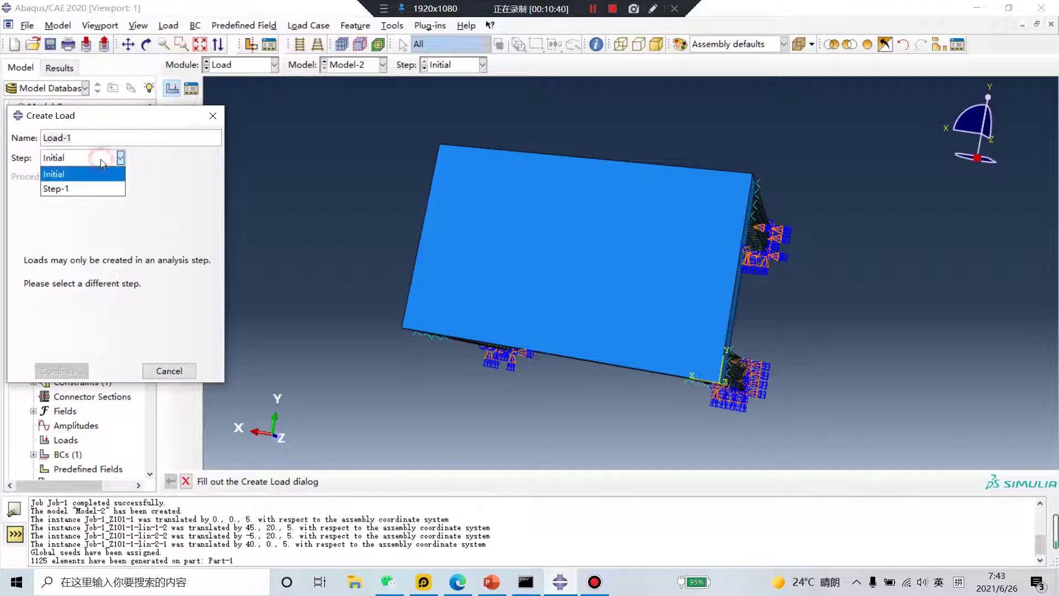
left_click(83, 190)
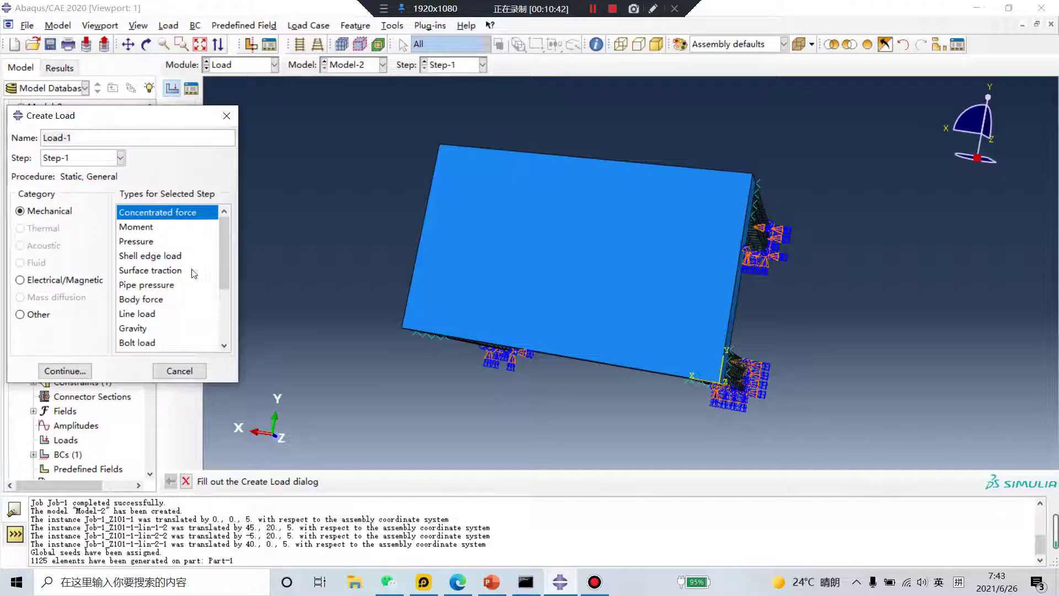
left_click(157, 241)
left_click(66, 371)
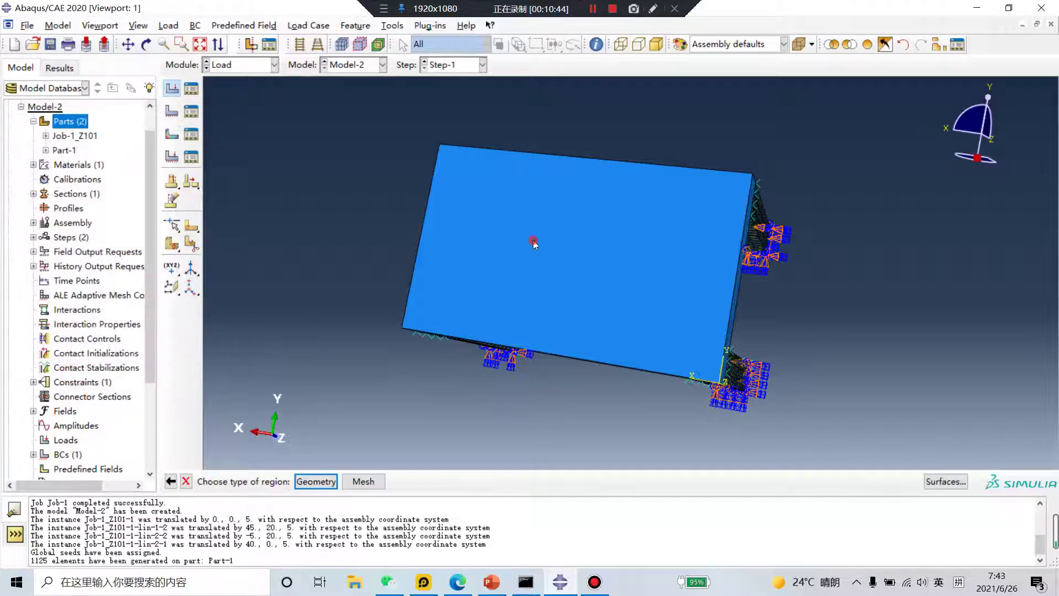
left_click(316, 481)
left_click(513, 299)
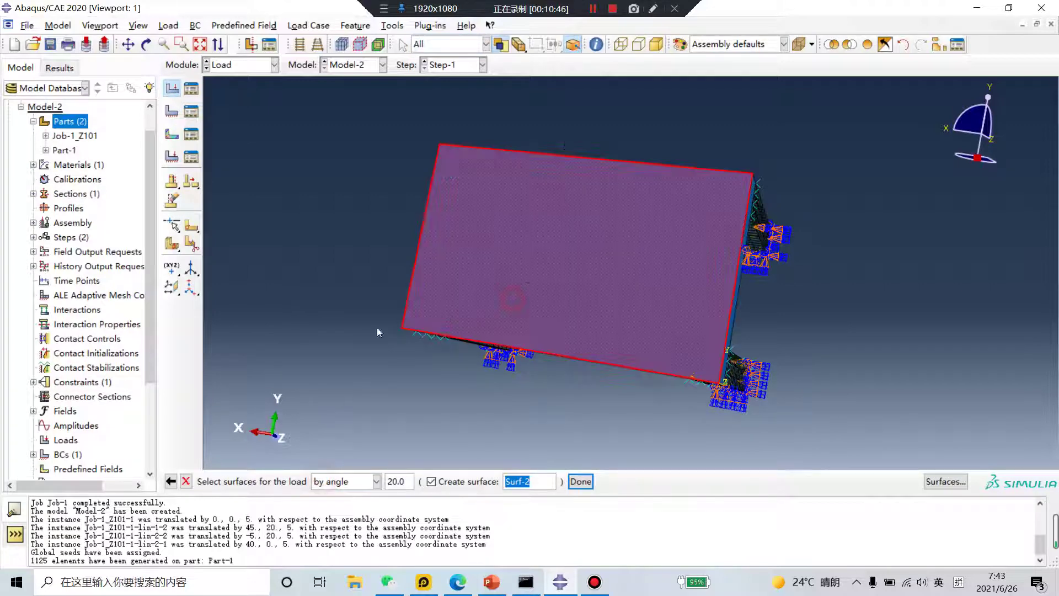
middle_click(348, 335)
left_click(113, 251)
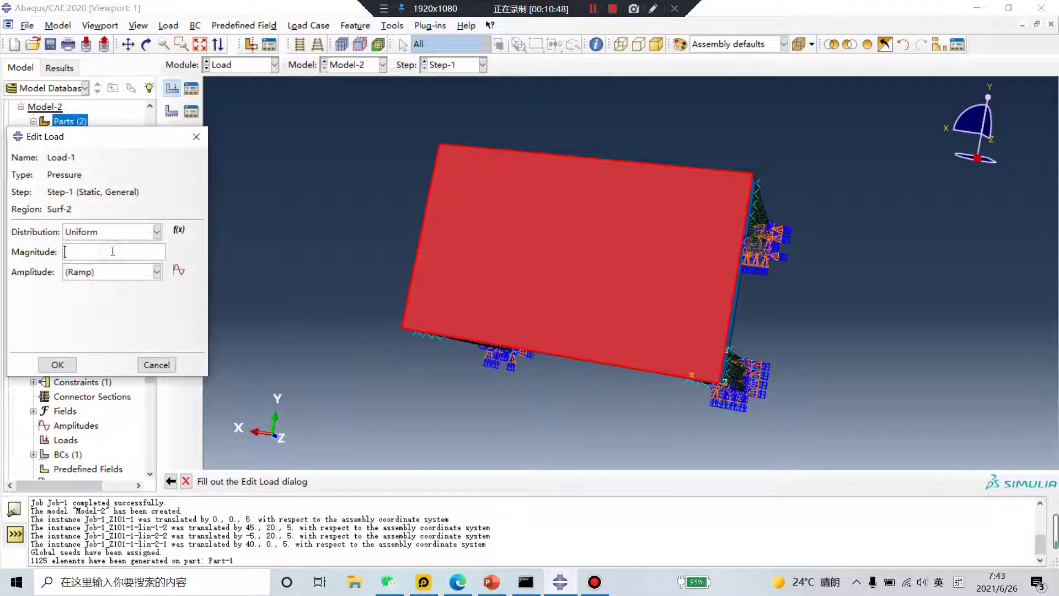
type("2")
left_click(58, 364)
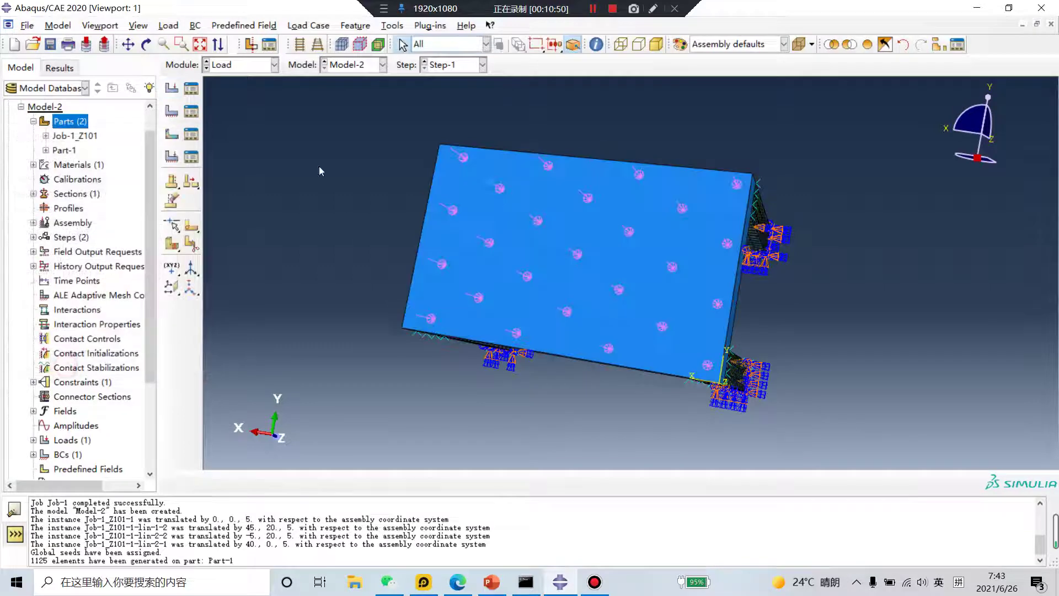
- Switch to the Job module and create Job-2 for Model-2
left_click(233, 65)
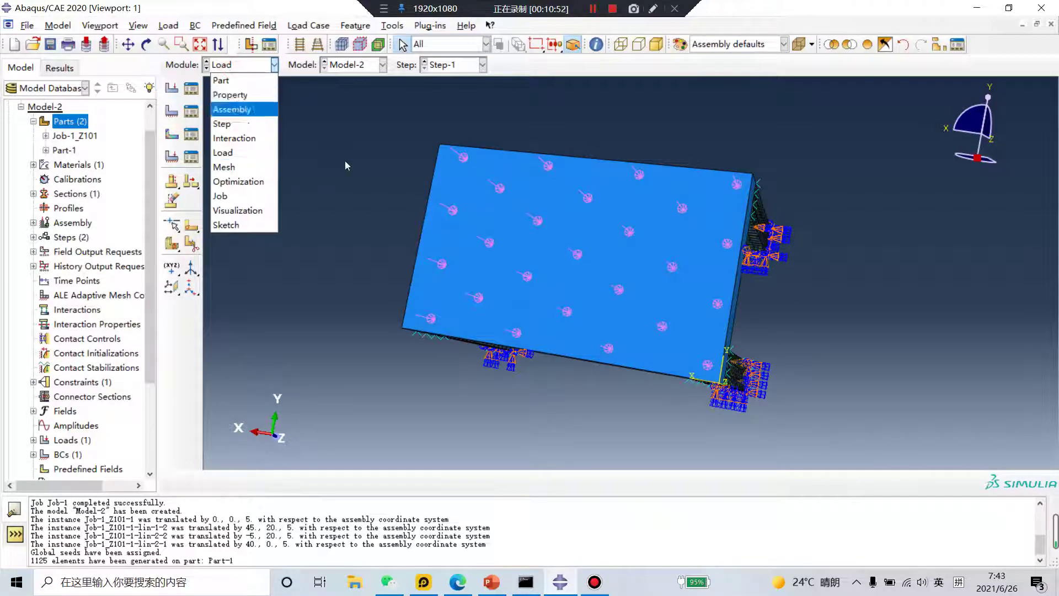
left_click(625, 225, "ctrl+alt")
left_click_drag(625, 225, 634, 287, "ctrl+alt")
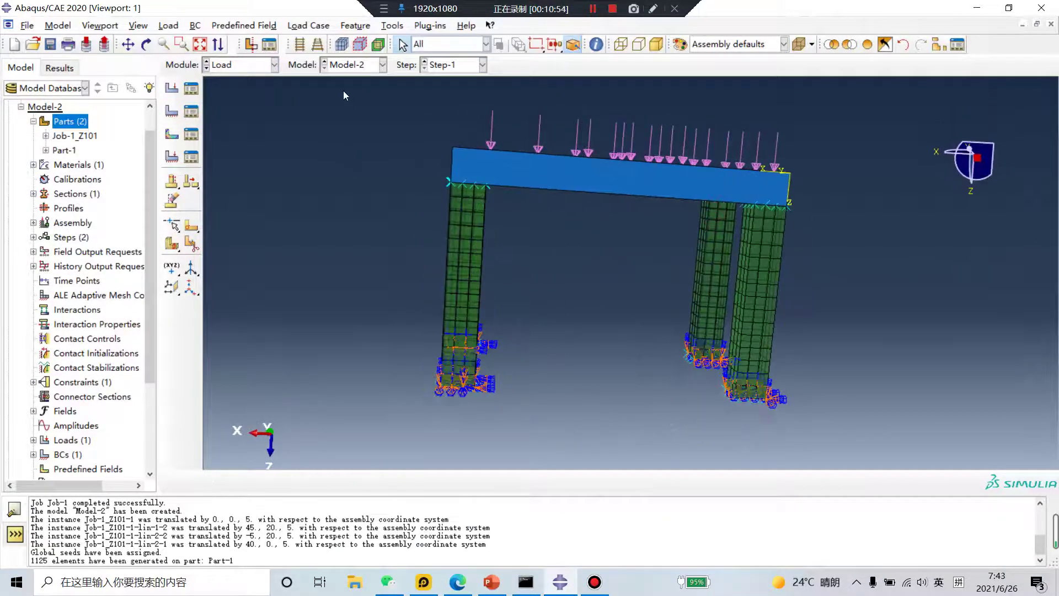
left_click(234, 64)
left_click(232, 196)
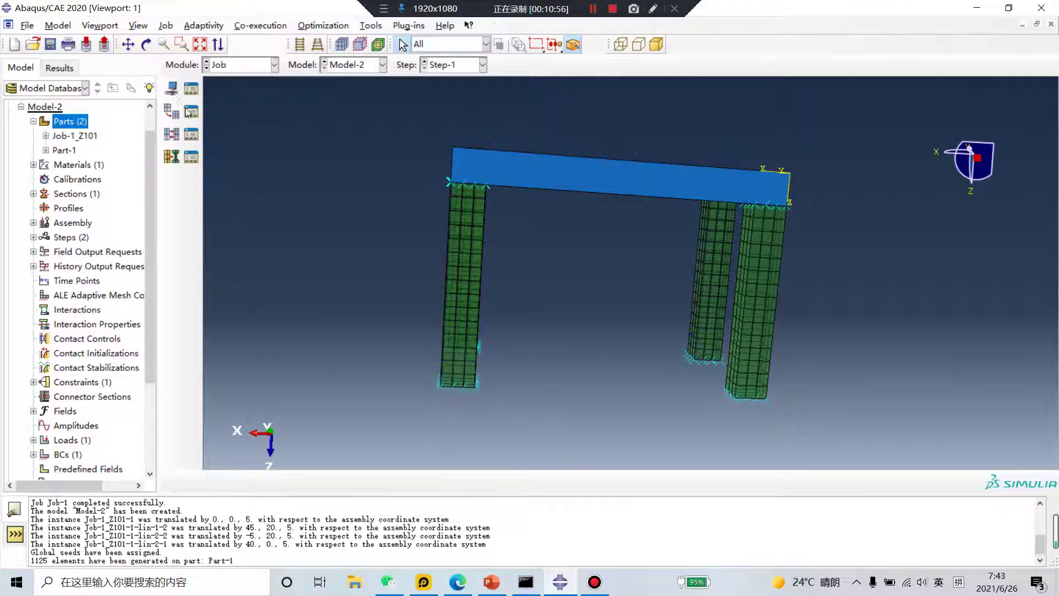
left_click(172, 90)
left_click(37, 350)
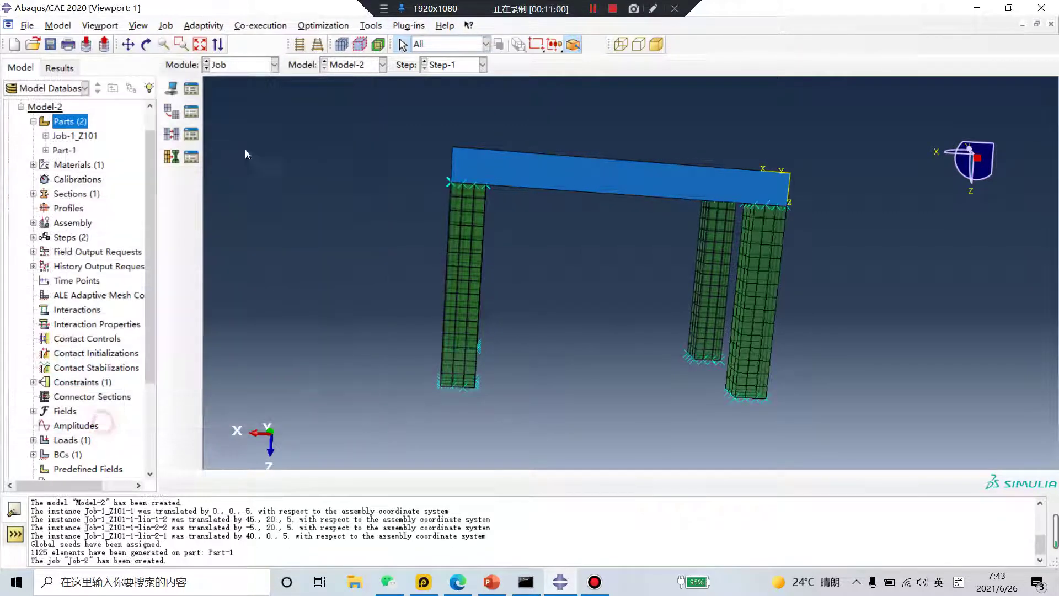
left_click(98, 423)
- Submit Job-2 from the Job Manager, accepting the node renumbering warning
left_click(191, 89)
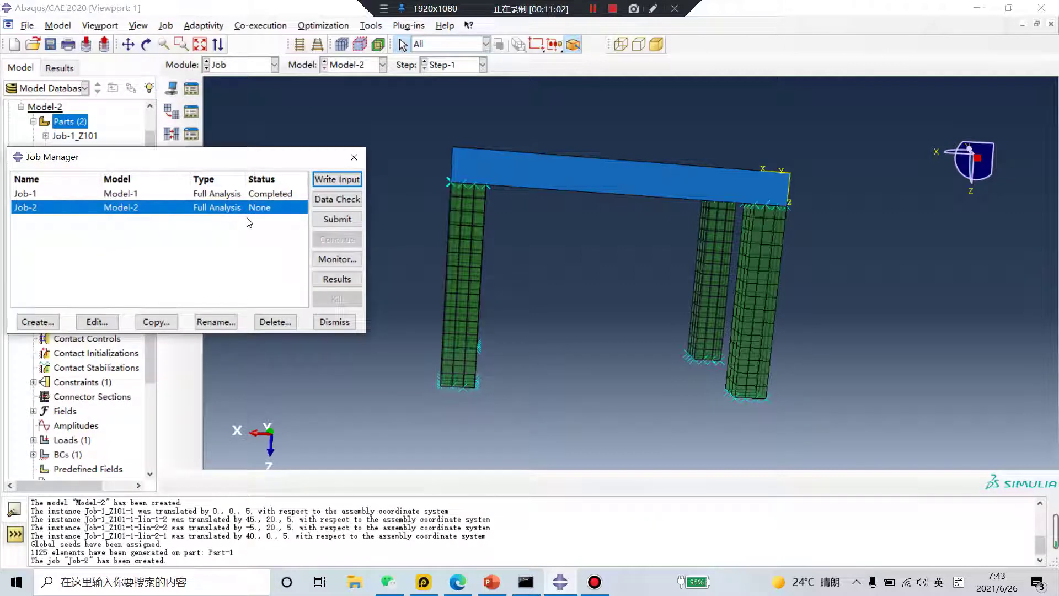
left_click(337, 219)
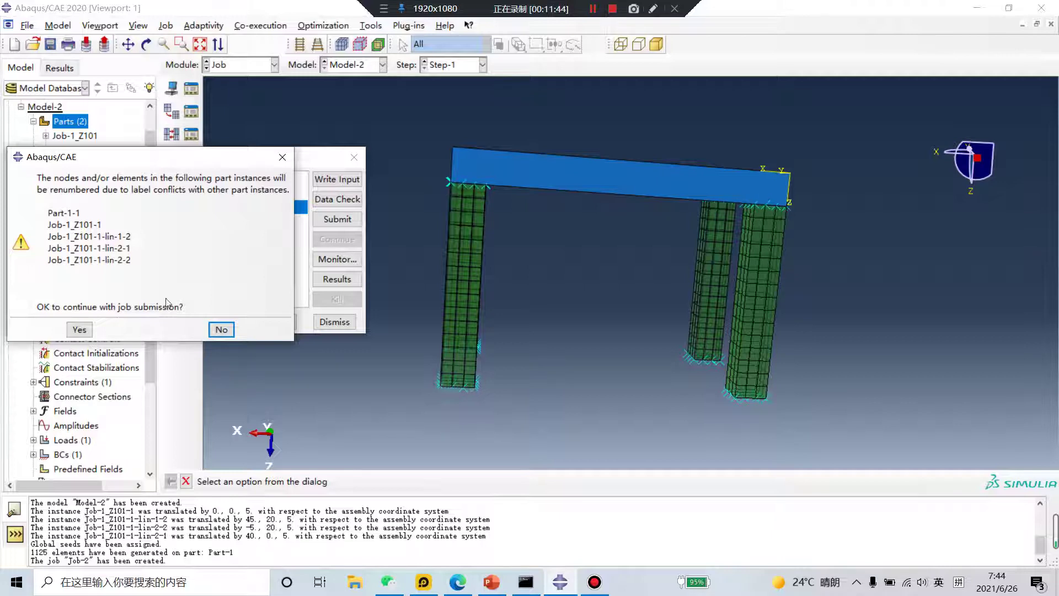
left_click(80, 330)
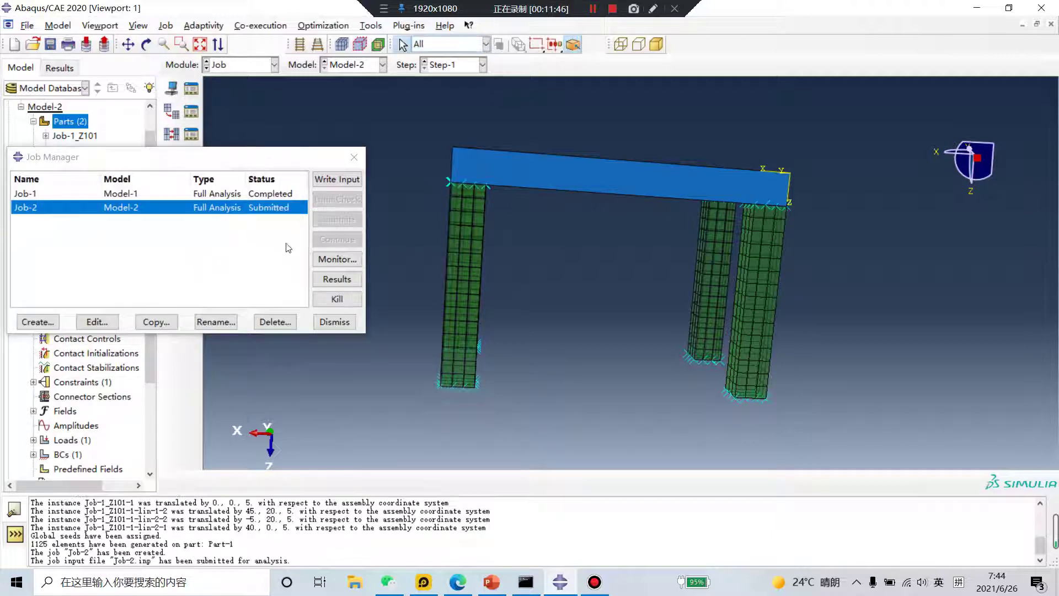
- Open Job-2.odb results, plot Mises stress contours and rotate to the plate's loaded face
left_click(595, 9)
left_click(593, 10)
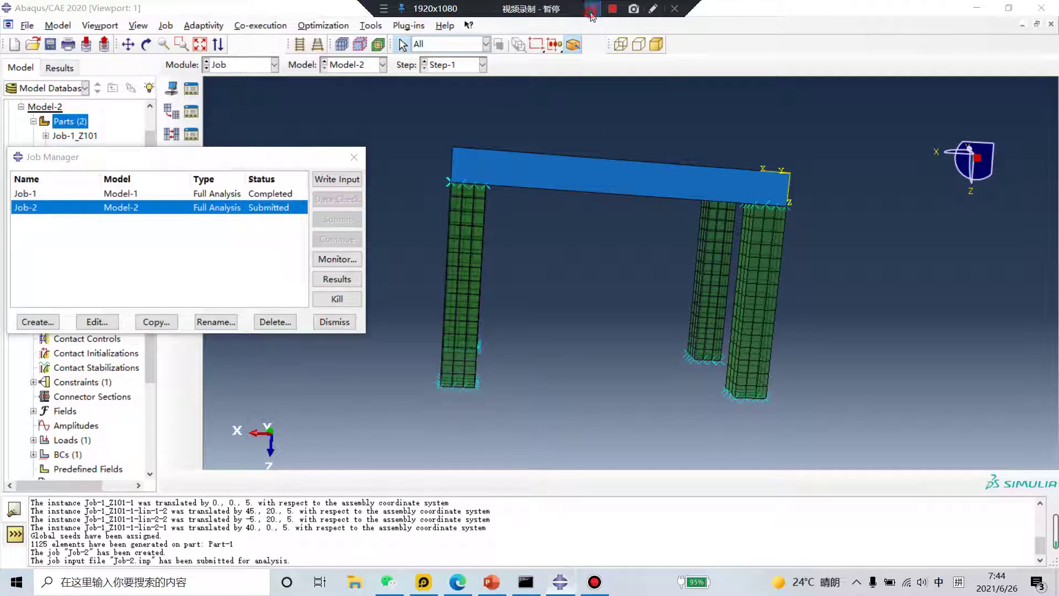
left_click(337, 279)
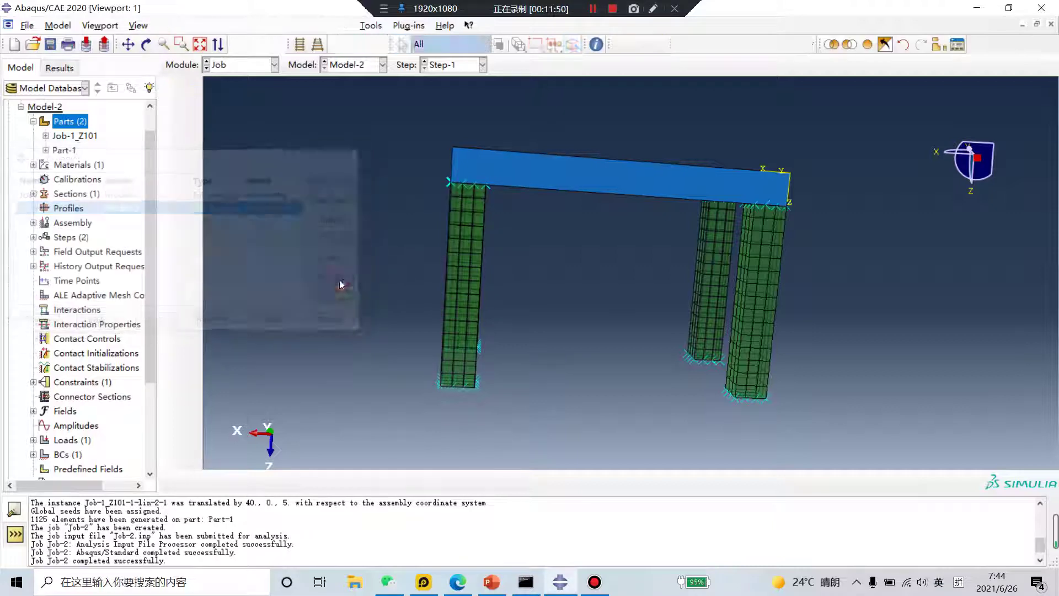
left_click(172, 174)
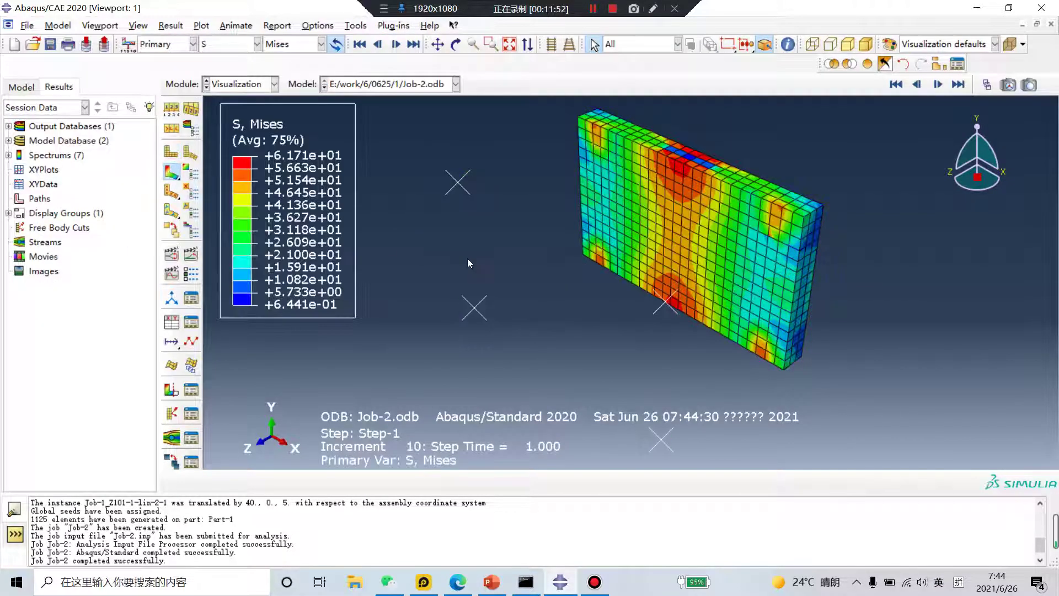
left_click_drag(588, 263, 720, 281, "ctrl+alt")
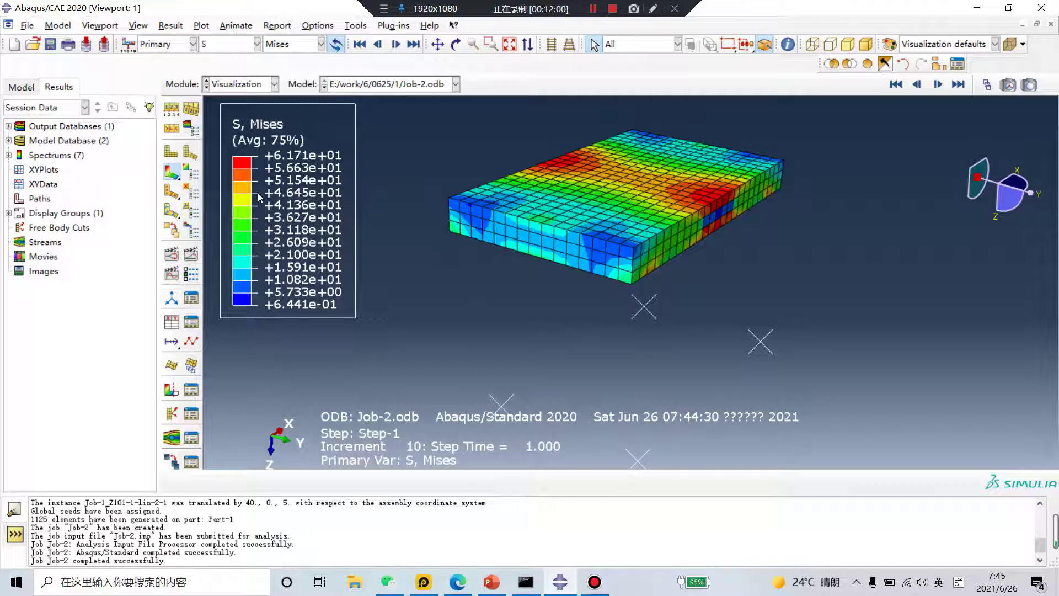
- Open the leg result files Job-2_1126.odb through Job-2_1129.odb together
left_click(27, 25)
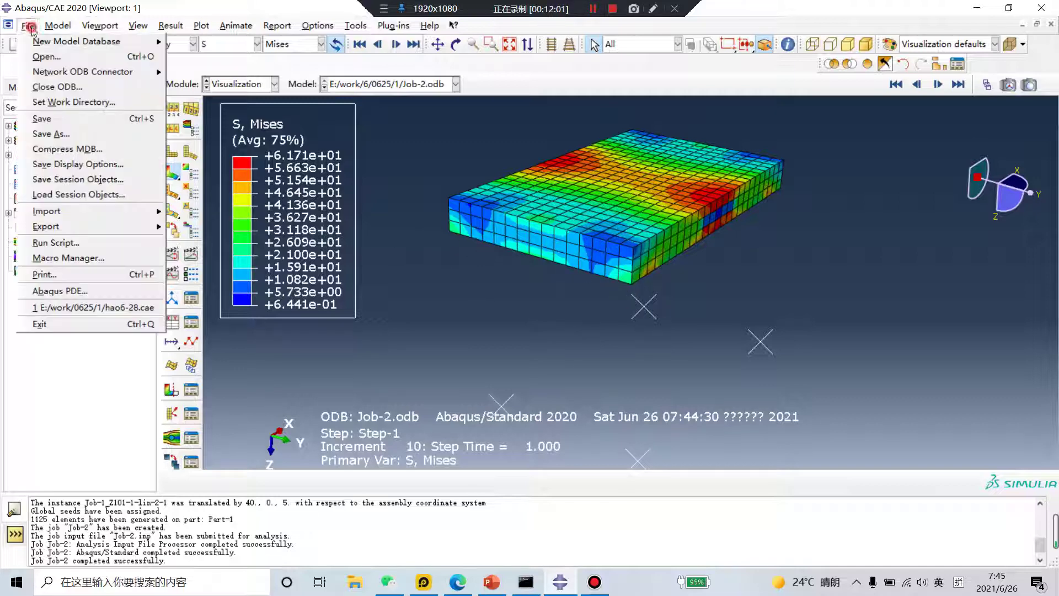
left_click(46, 56)
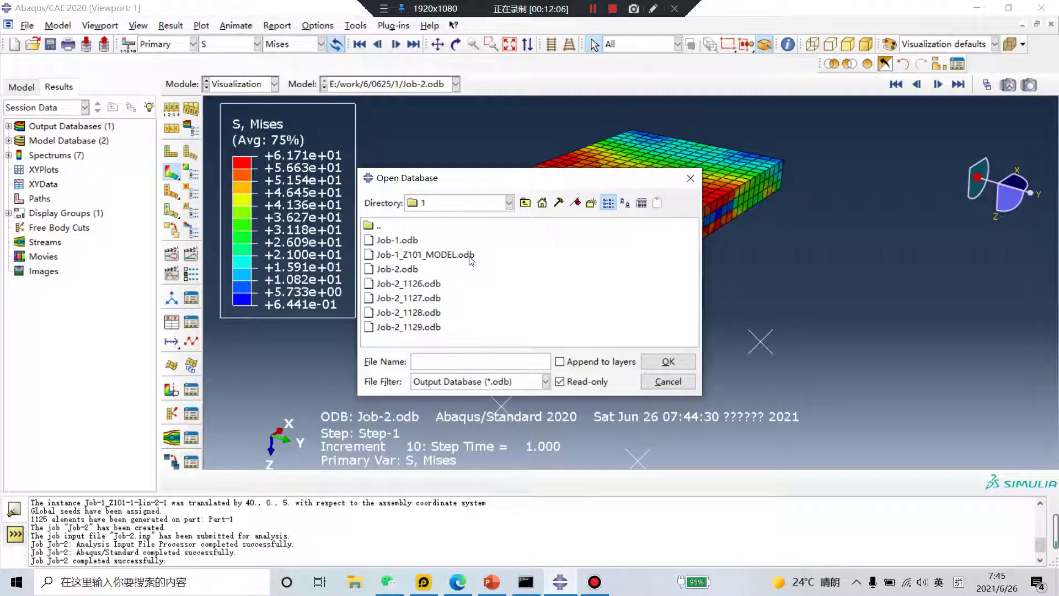
left_click(428, 285)
left_click(432, 298, "ctrl")
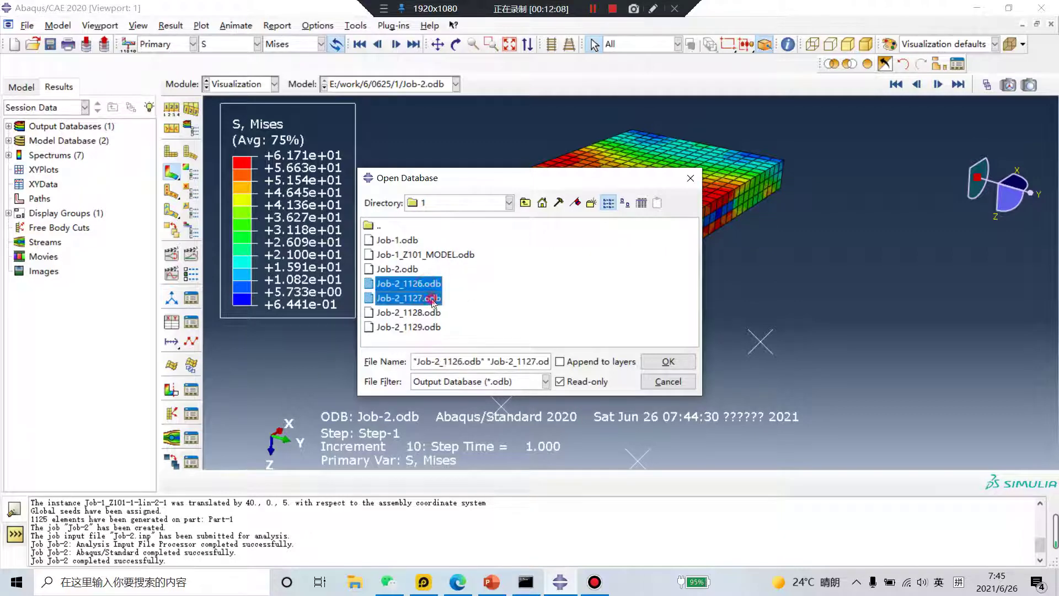
left_click(436, 312, "ctrl")
left_click(445, 327, "ctrl")
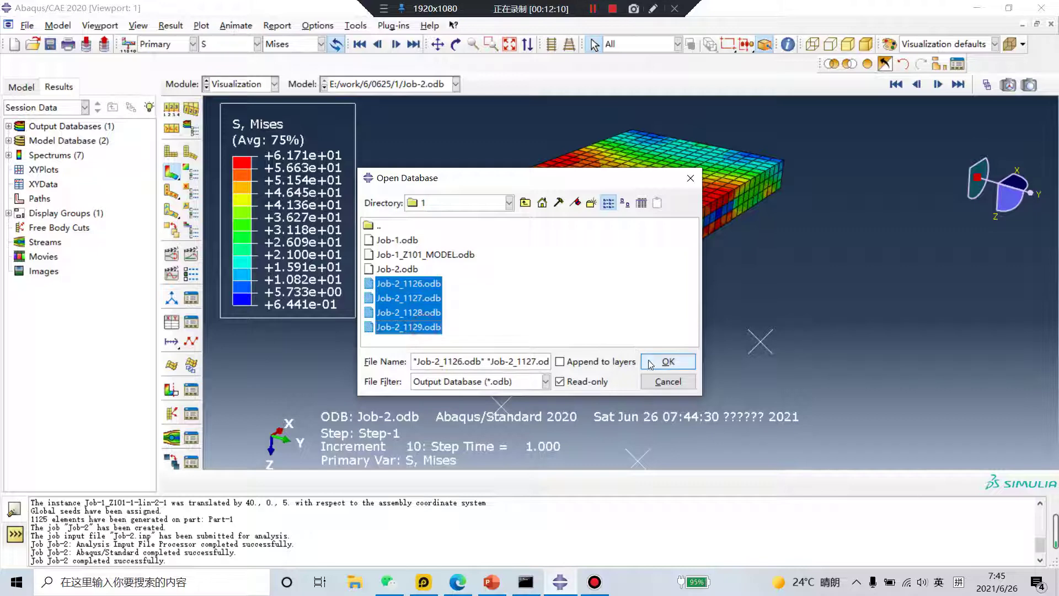
left_click(668, 361)
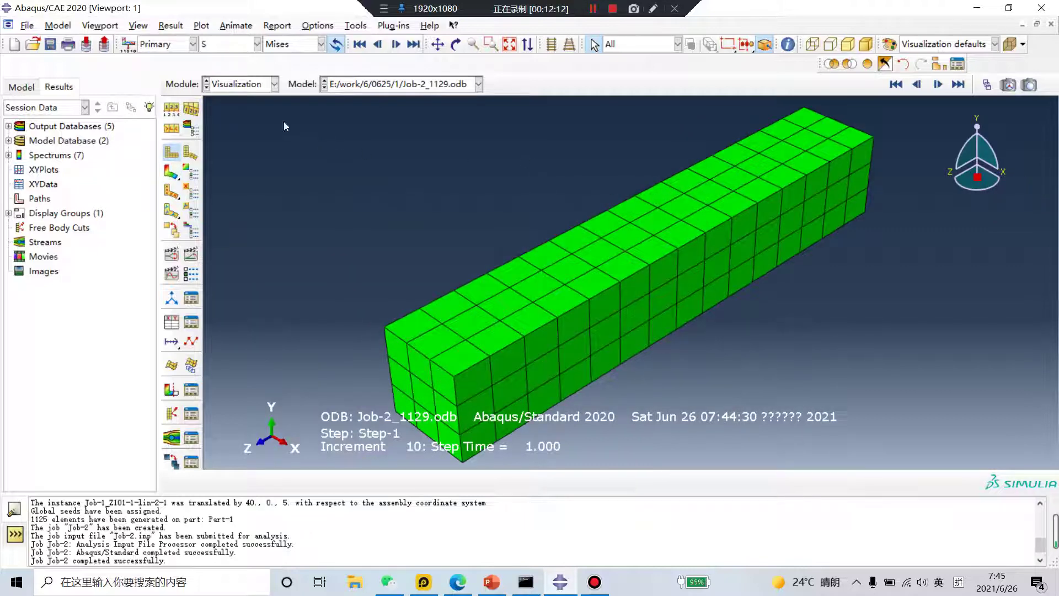
left_click(139, 26)
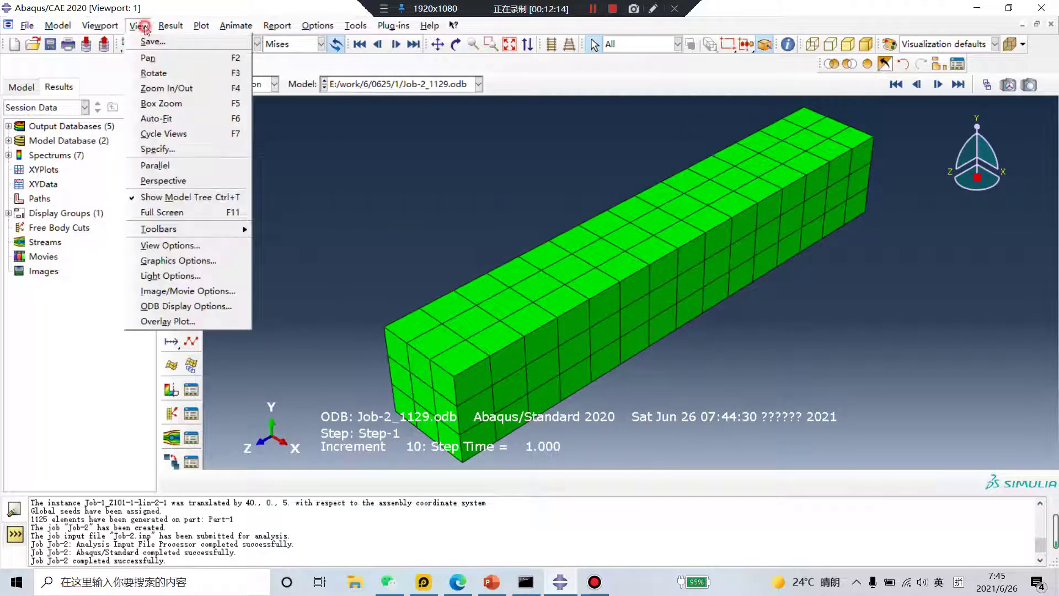
- In the Overlay Plot manager, create Layer-1 and Layer-2 for Job-2_1126.odb and Job-2_1127.odb
left_click(176, 322)
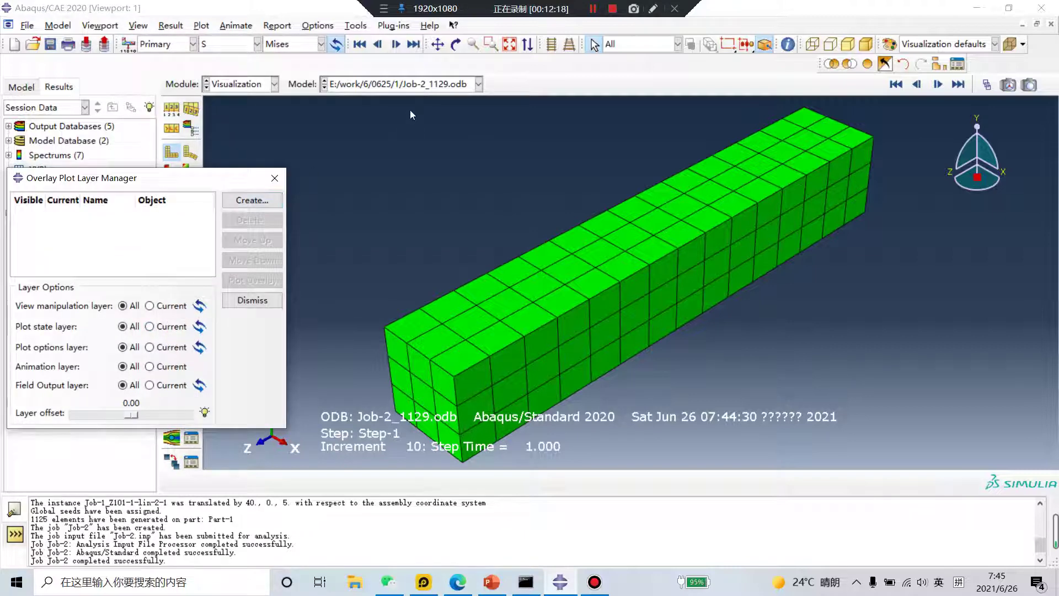
left_click(441, 84)
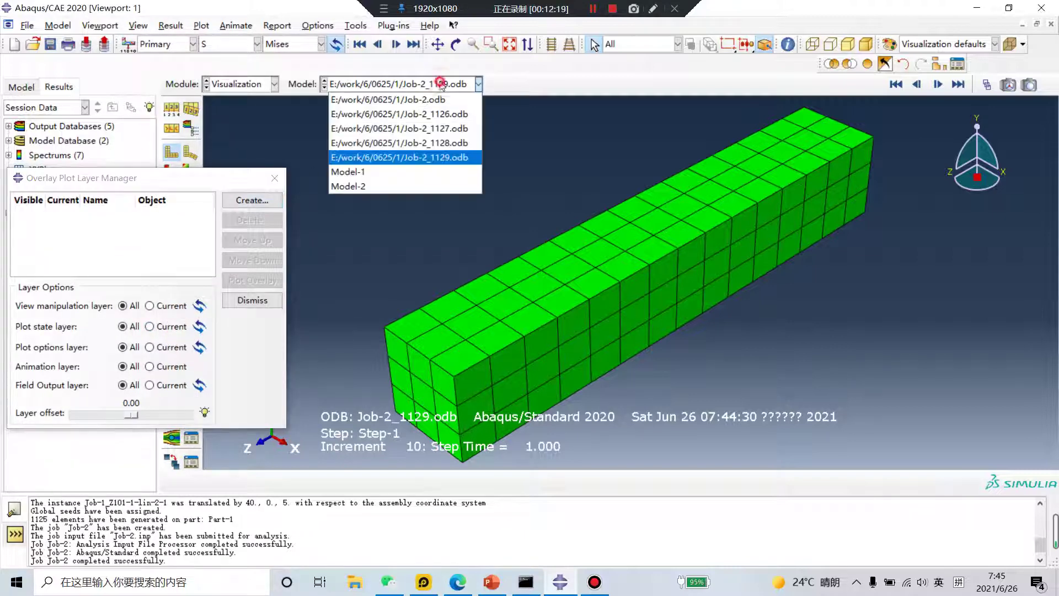
left_click(448, 118)
left_click(238, 200)
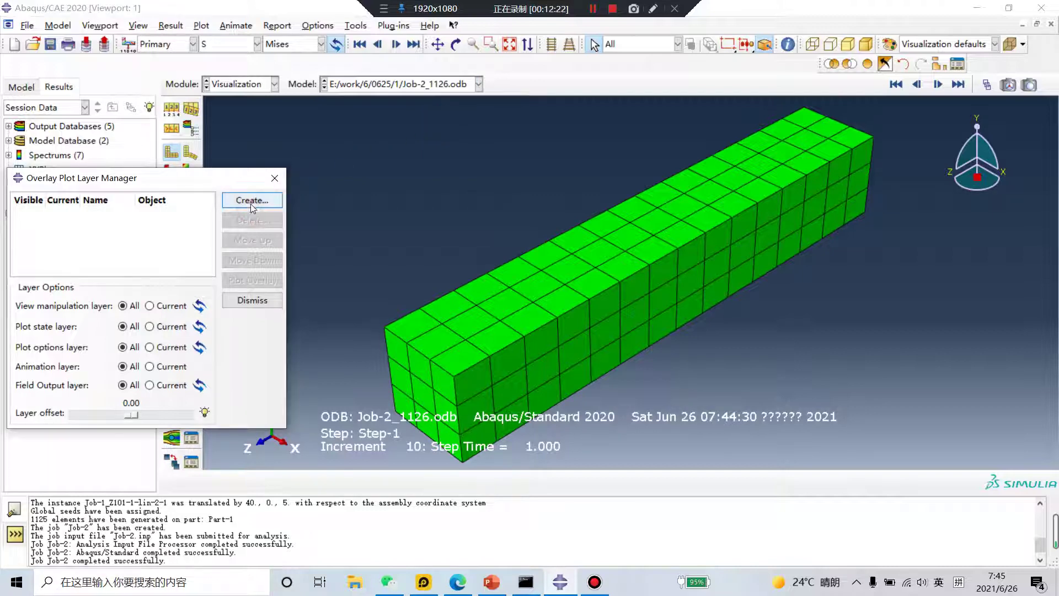
left_click(481, 314)
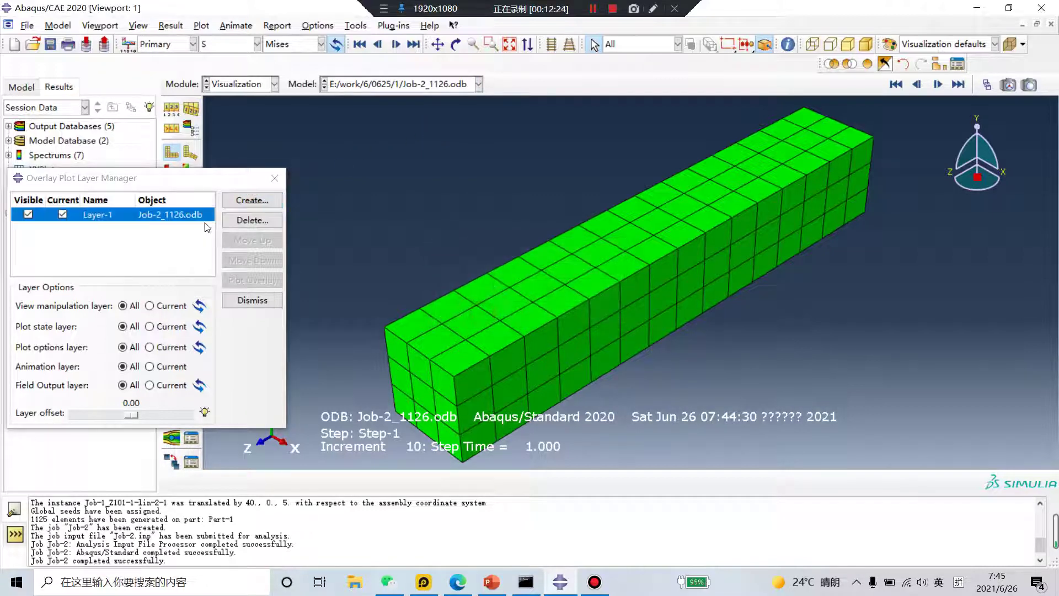
left_click(447, 88)
left_click(459, 127)
left_click(265, 202)
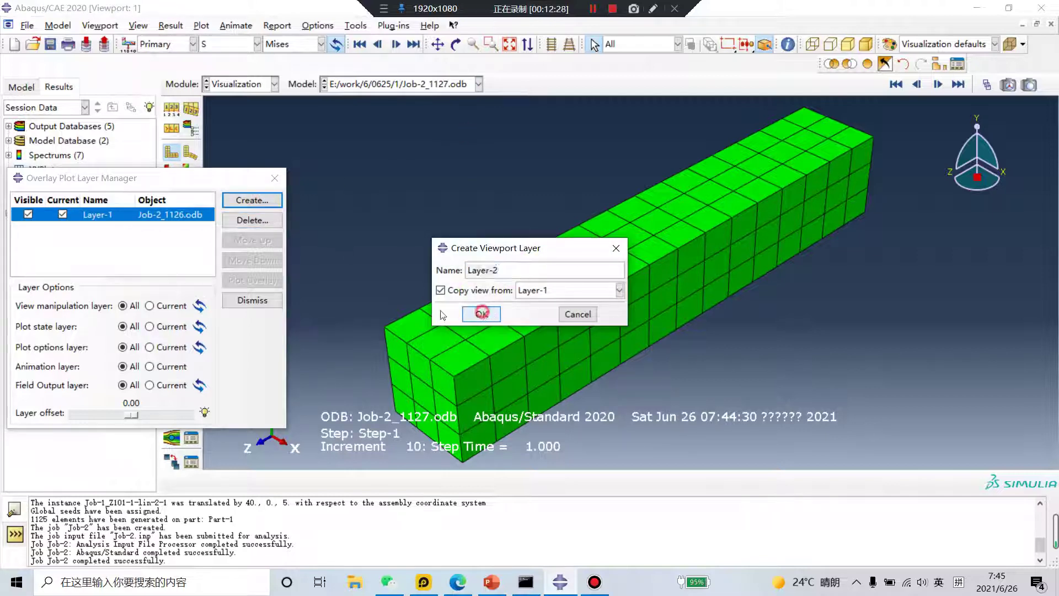
left_click(480, 313)
- Add Layer-3, Layer-4 and Layer-5 for Job-2_1128.odb, Job-2_1129.odb and Job-2.odb
left_click(442, 88)
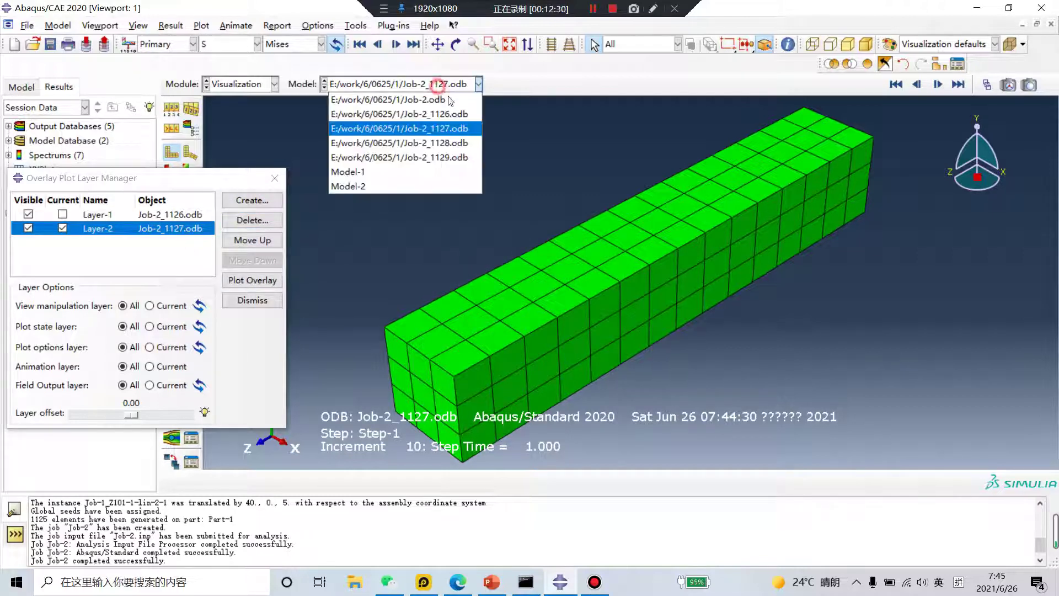
left_click(453, 138)
left_click(273, 203)
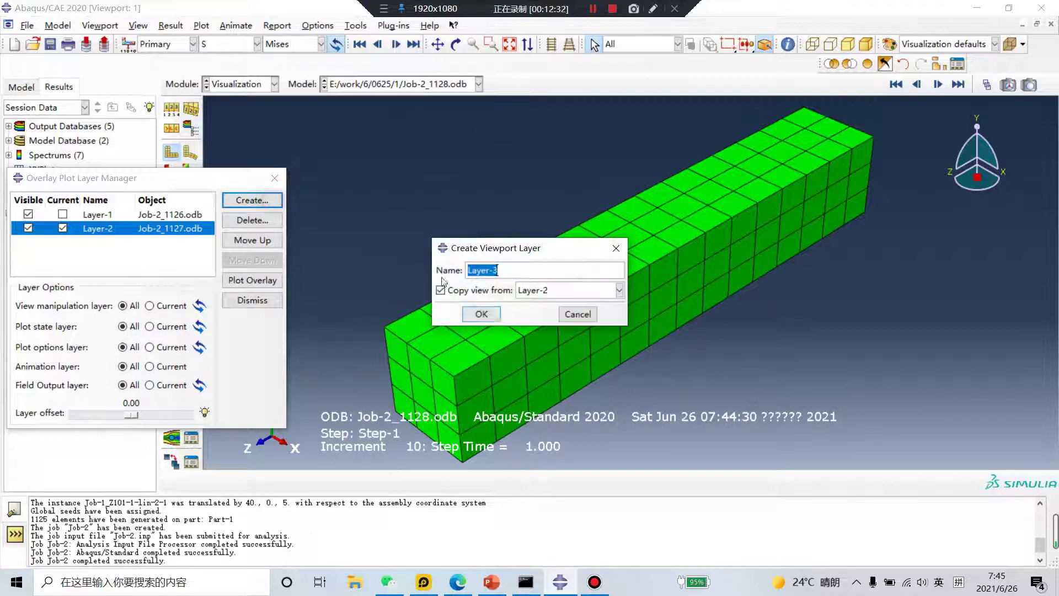
left_click(489, 318)
left_click(478, 83)
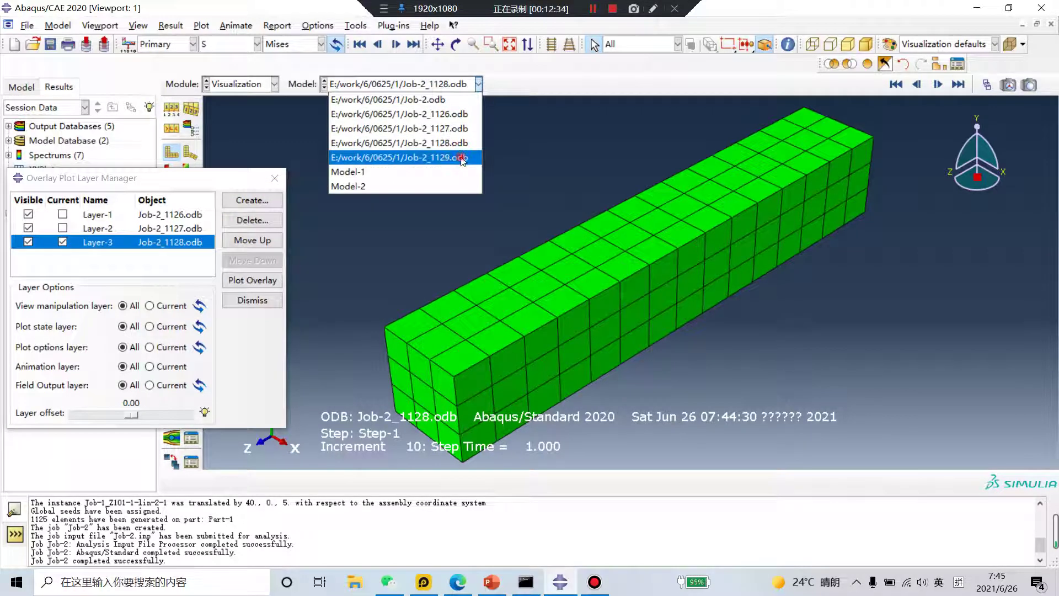
left_click(462, 159)
left_click(252, 200)
left_click(481, 313)
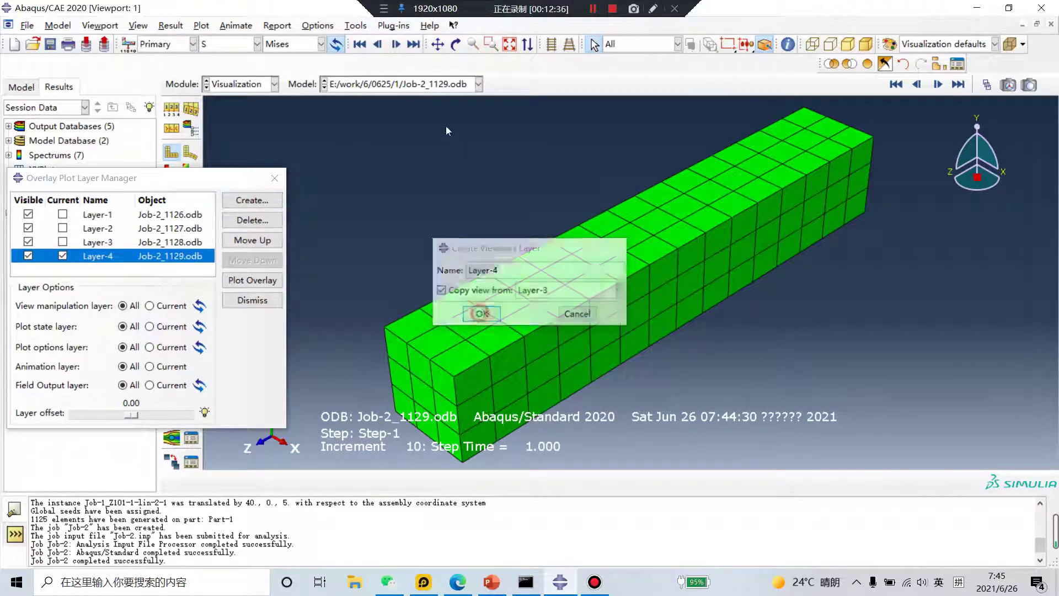
left_click(477, 84)
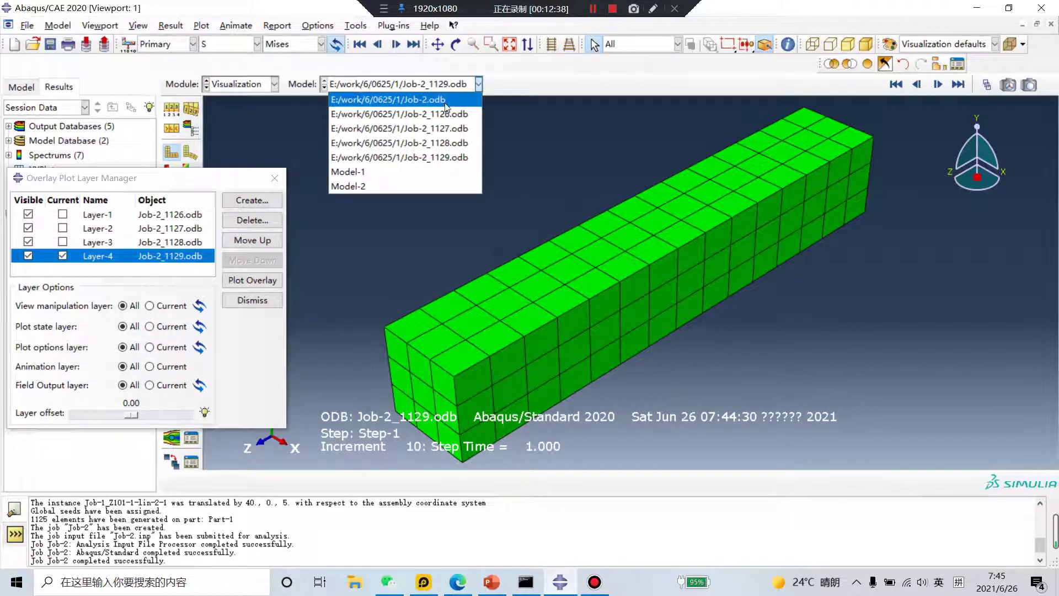
left_click(444, 100)
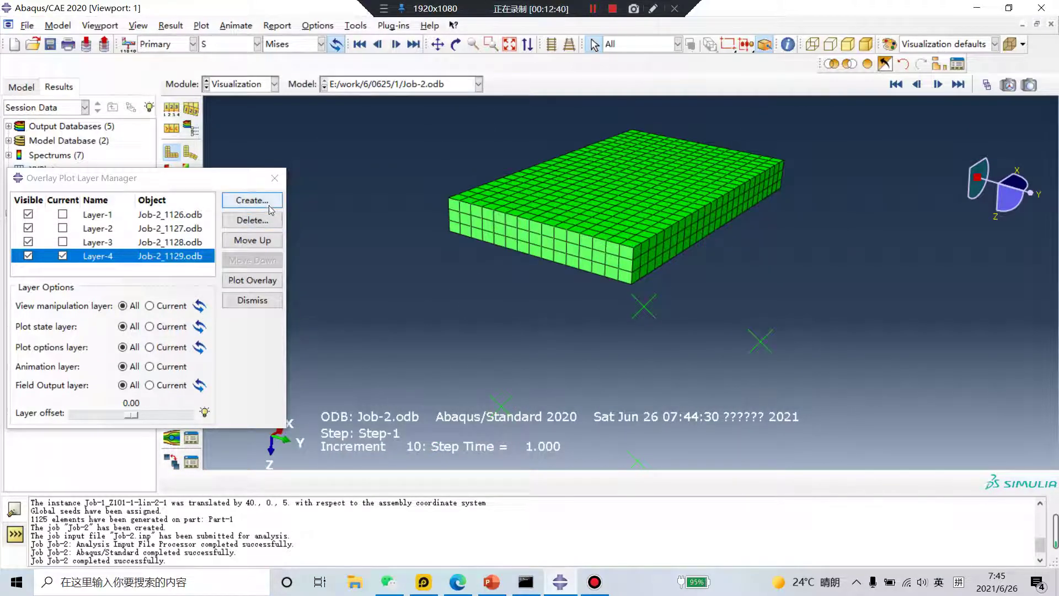
left_click(252, 200)
left_click(482, 314)
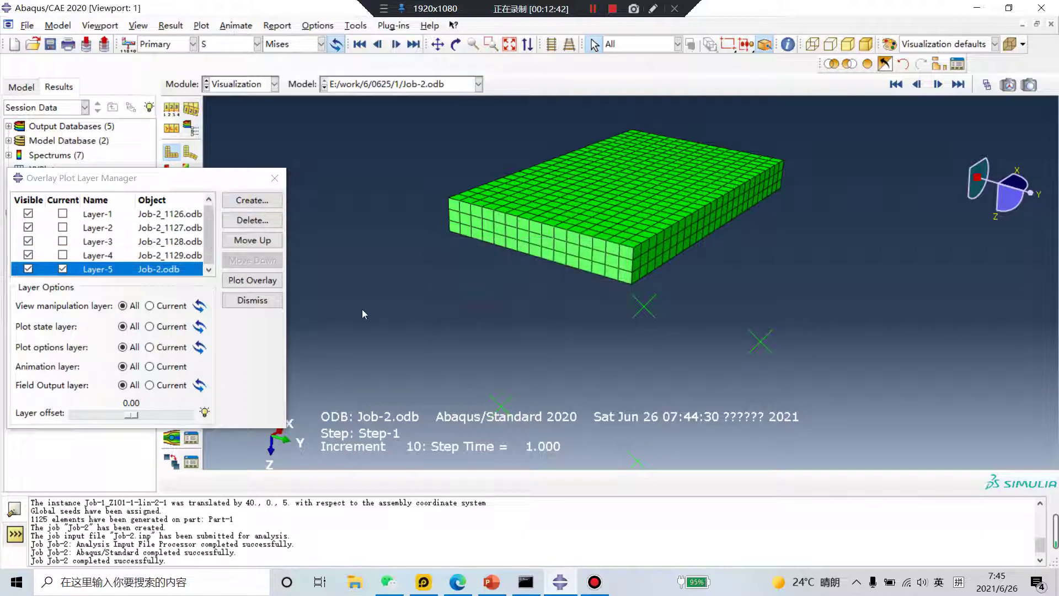
left_click_drag(205, 178, 284, 190)
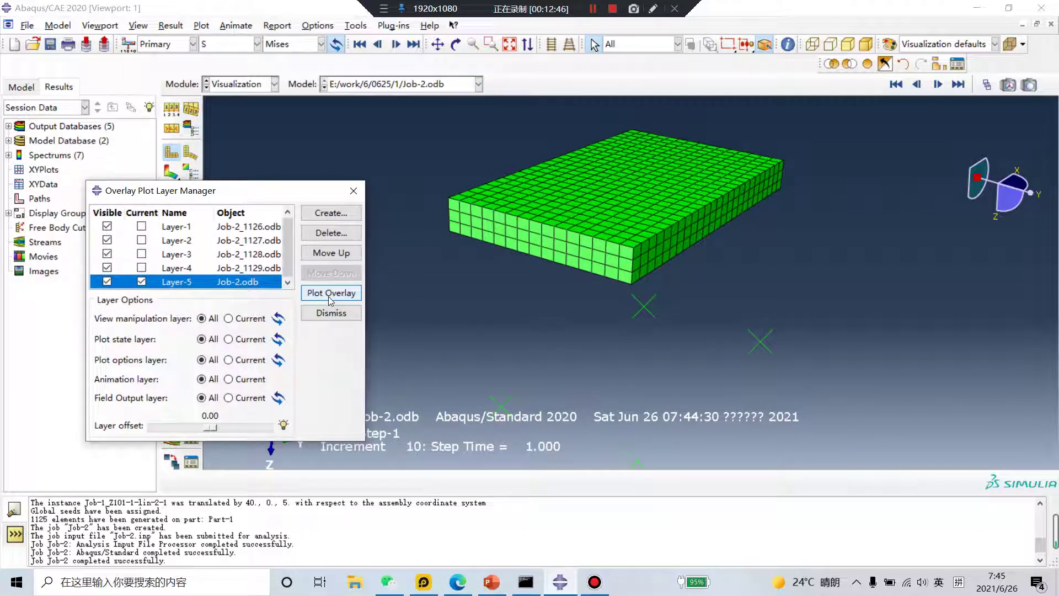
- Plot the overlay with Mises contours, animate to increment 7, then return to PowerPoint
left_click(329, 296)
left_click(360, 191)
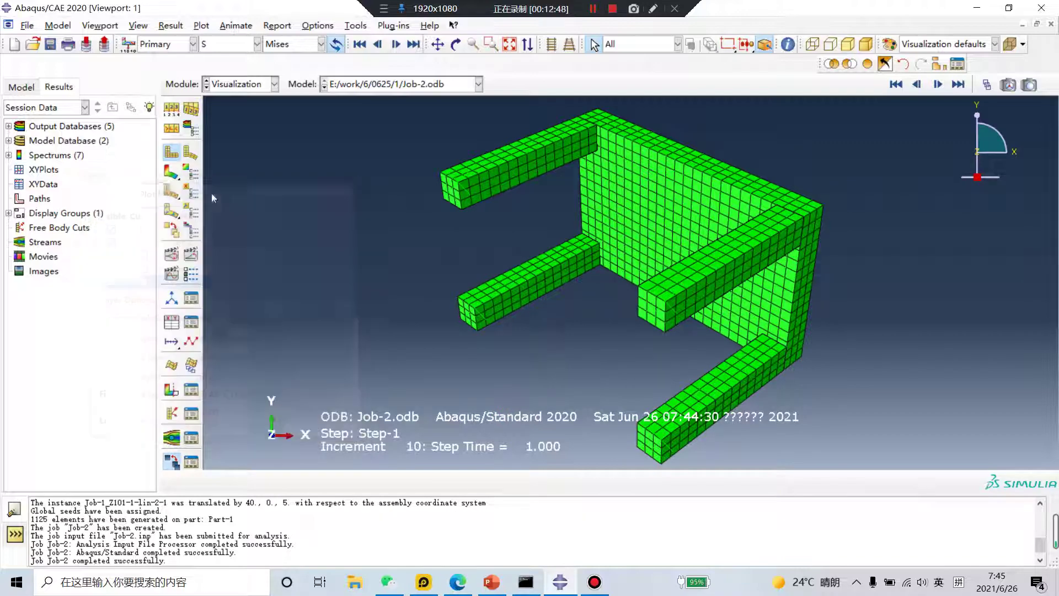
left_click(171, 172)
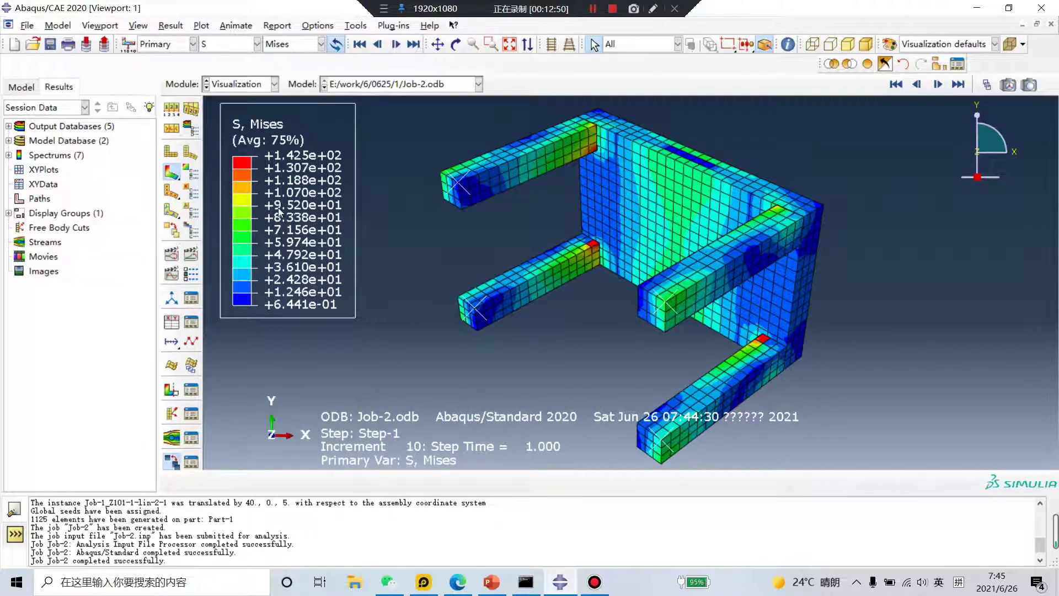
left_click_drag(577, 203, 306, 291, "ctrl+alt")
left_click(197, 253)
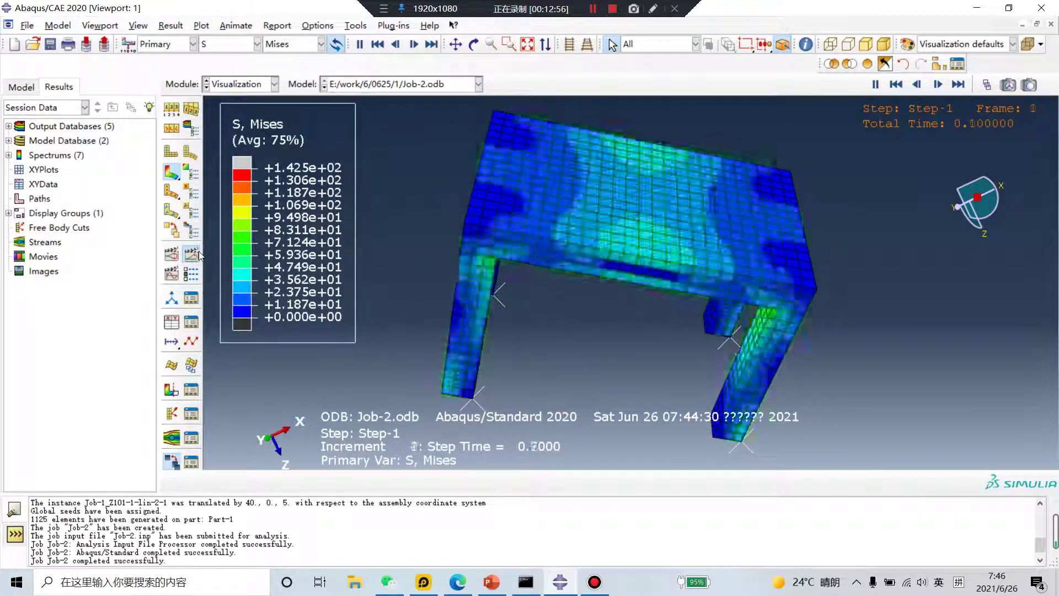
left_click(197, 253)
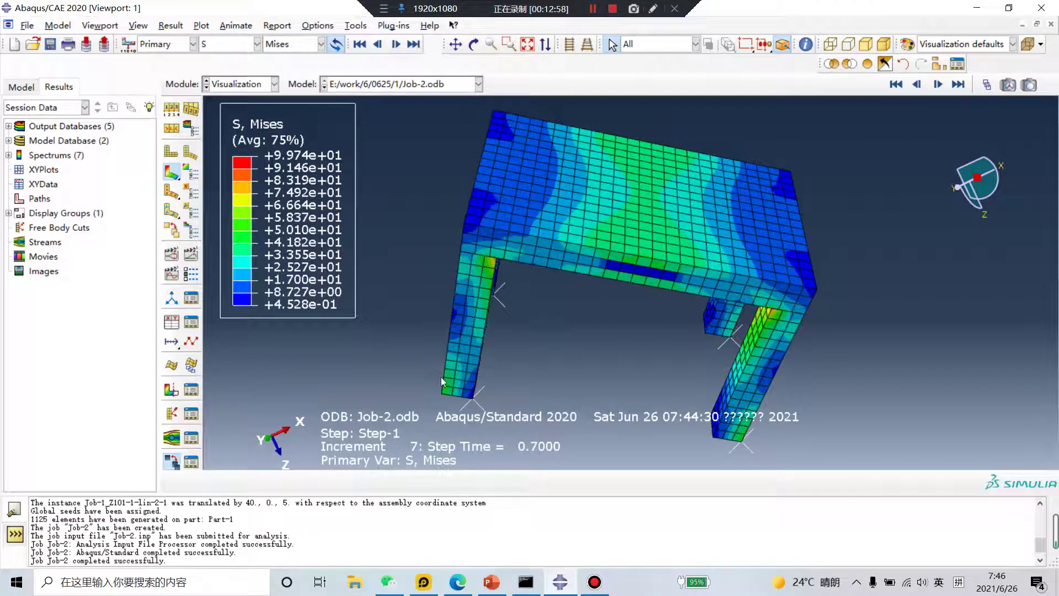
left_click(491, 581)
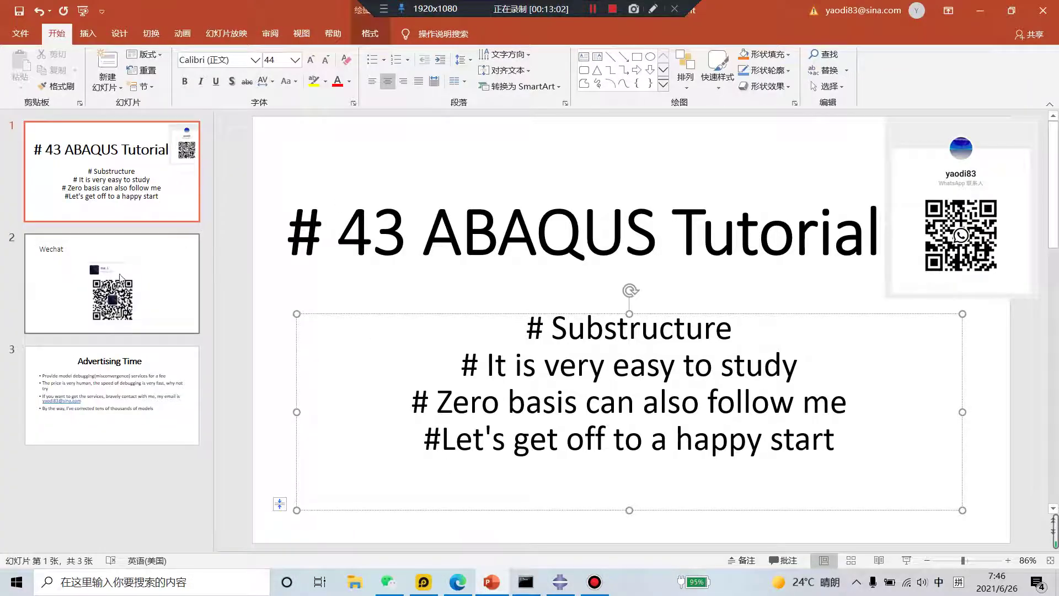
- View the Wechat and title slides, then display the Advertising Time slide
left_click(111, 298)
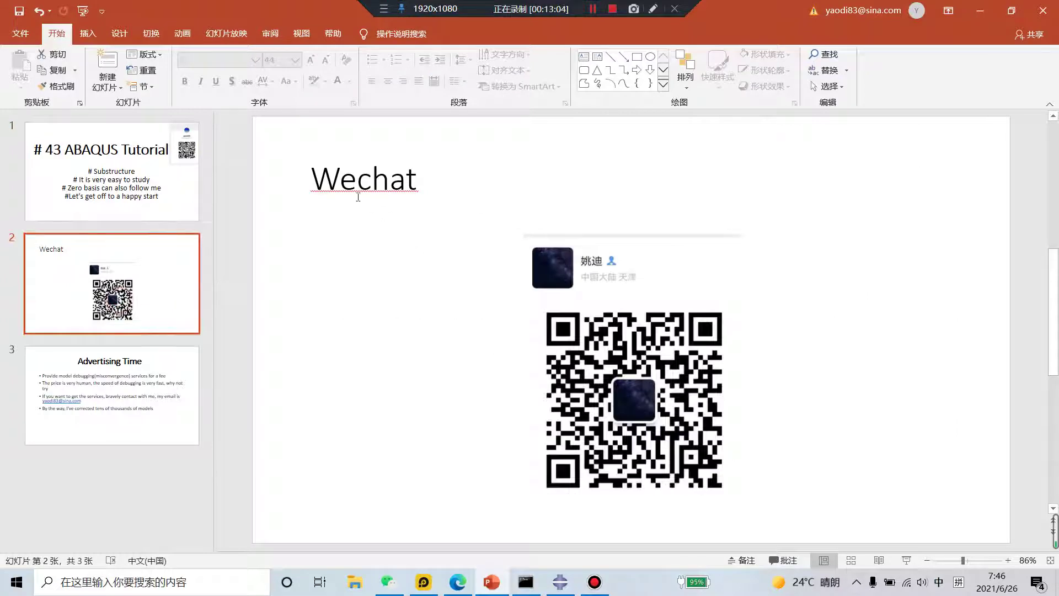
left_click(168, 201)
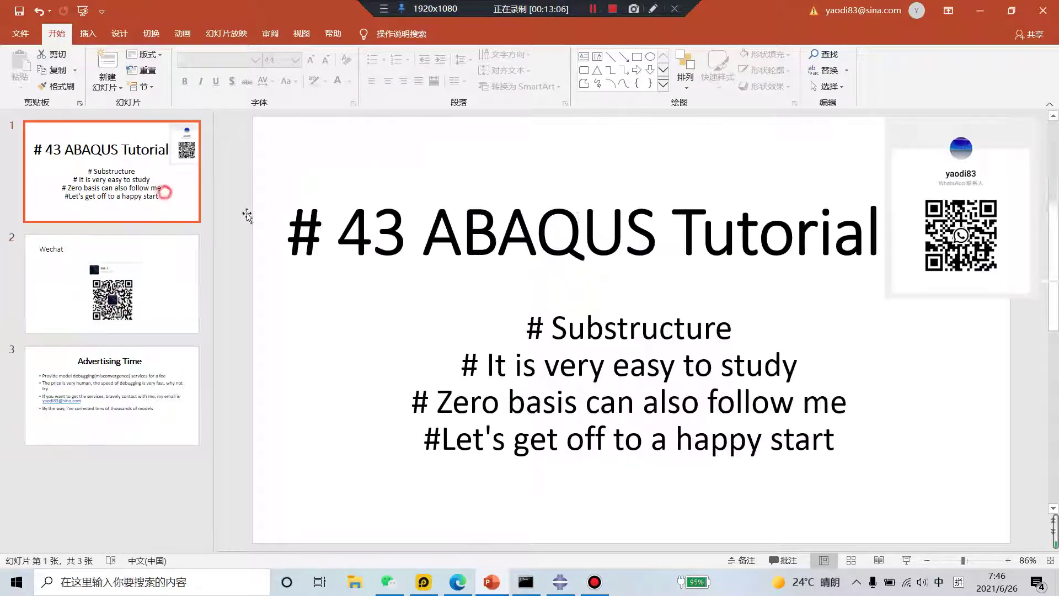
left_click(174, 410)
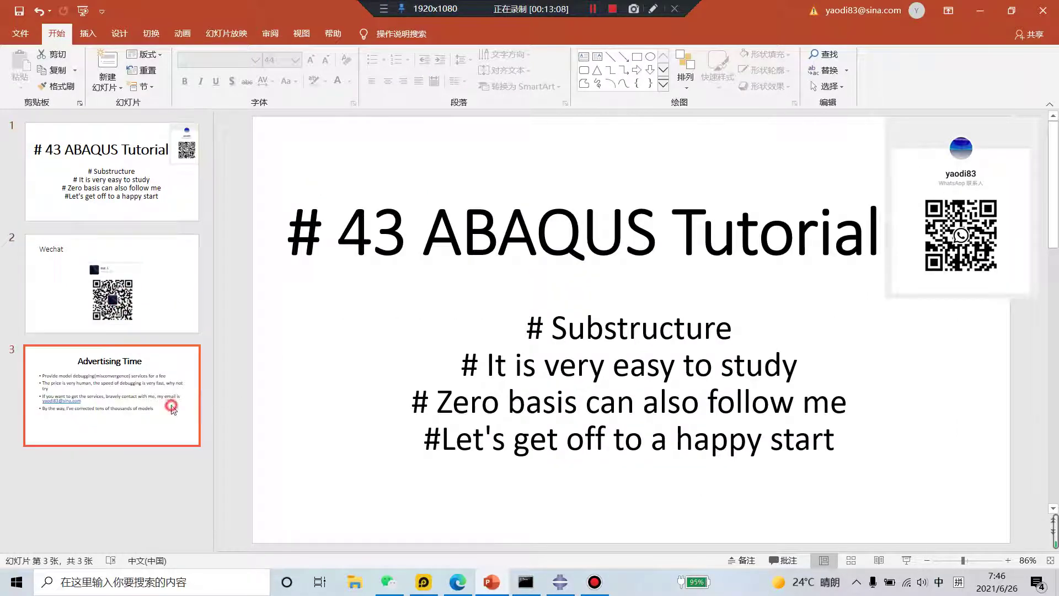